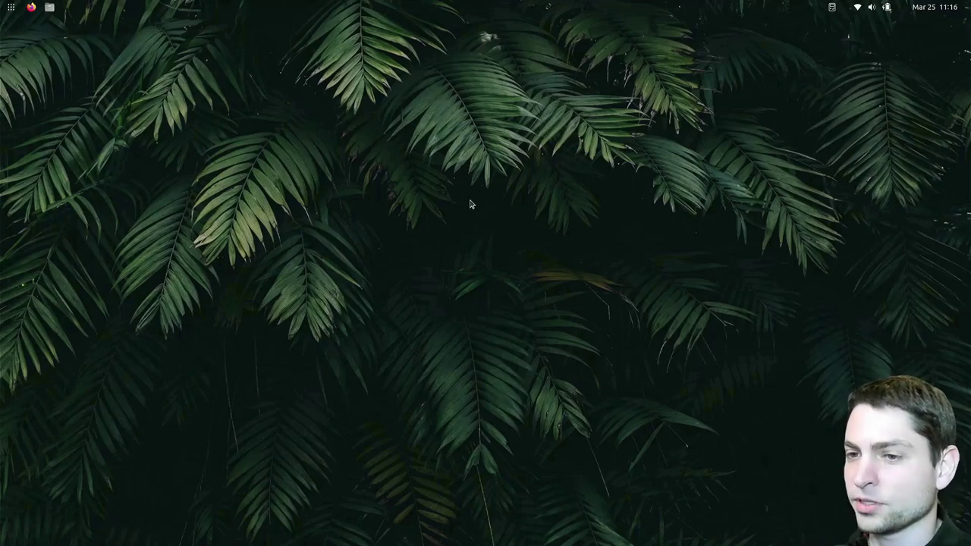
Launch Firefox and snap its window to the right half of the screen
{"action": "left_click", "coordinate": [31, 7]}
{"action": "left_click_drag", "start_coordinate": [488, 129], "coordinate": [968, 123]}
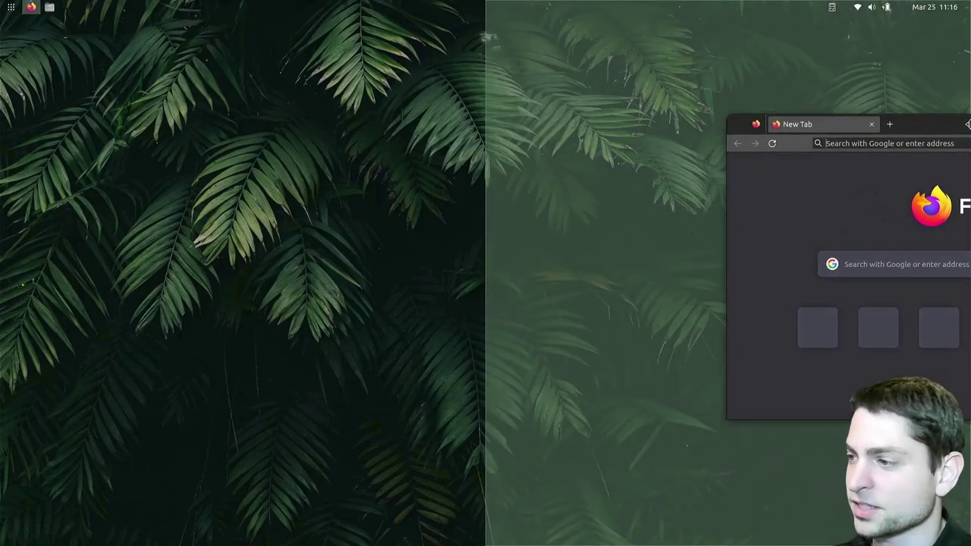
{"action": "left_click_drag", "start_coordinate": [968, 123], "coordinate": [968, 124]}
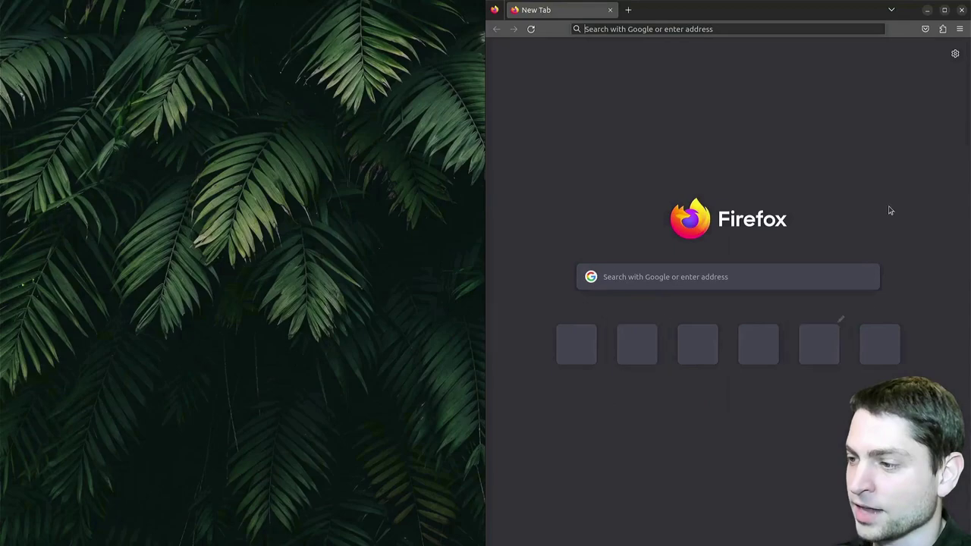
Pull a new tab into its own window and tile it left, then maximize and restore it
{"action": "left_click", "coordinate": [628, 9]}
{"action": "left_click_drag", "start_coordinate": [691, 11], "coordinate": [2, 91]}
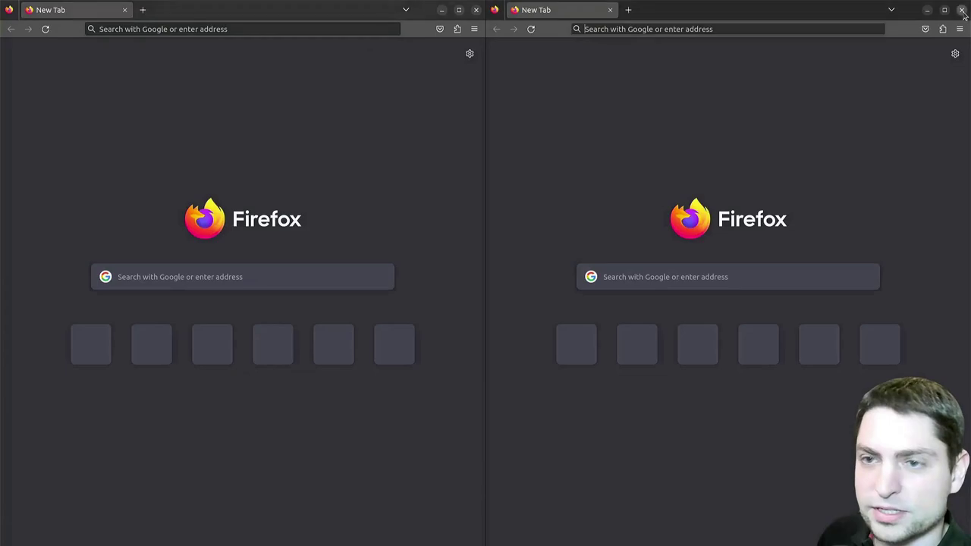
{"action": "key", "text": "super+h"}
{"action": "left_click_drag", "start_coordinate": [291, 20], "coordinate": [520, 6]}
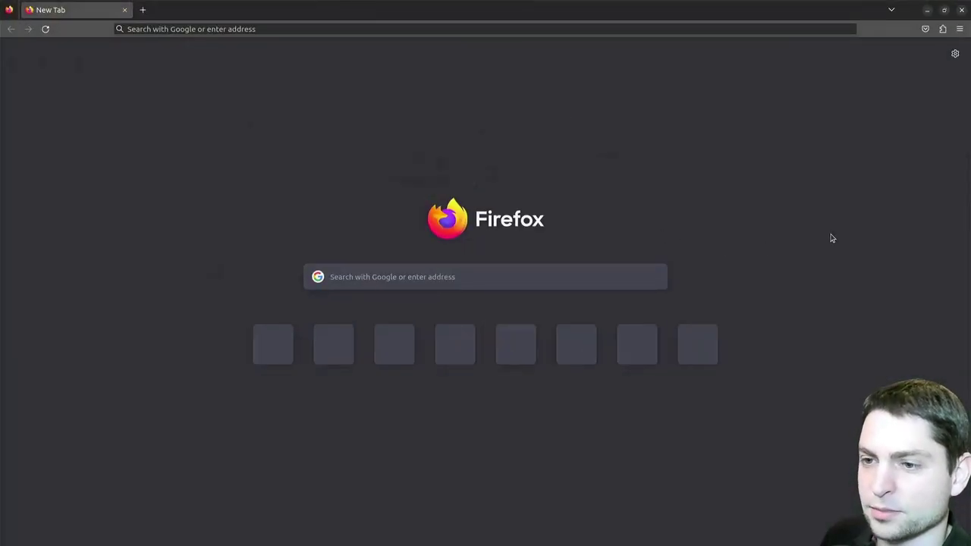
{"action": "key", "text": "super+Down"}
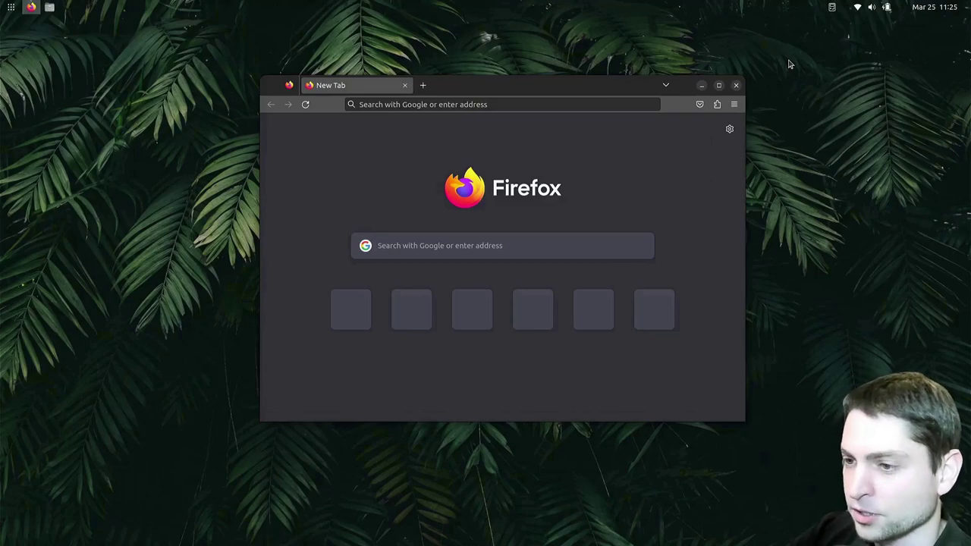
Run 'sudo apt install gnome-tweaks gnome-shell-extensions' in a terminal, then close the terminal
{"action": "key", "text": "ctrl+alt+t"}
{"action": "type", "text": "sudo apt "}
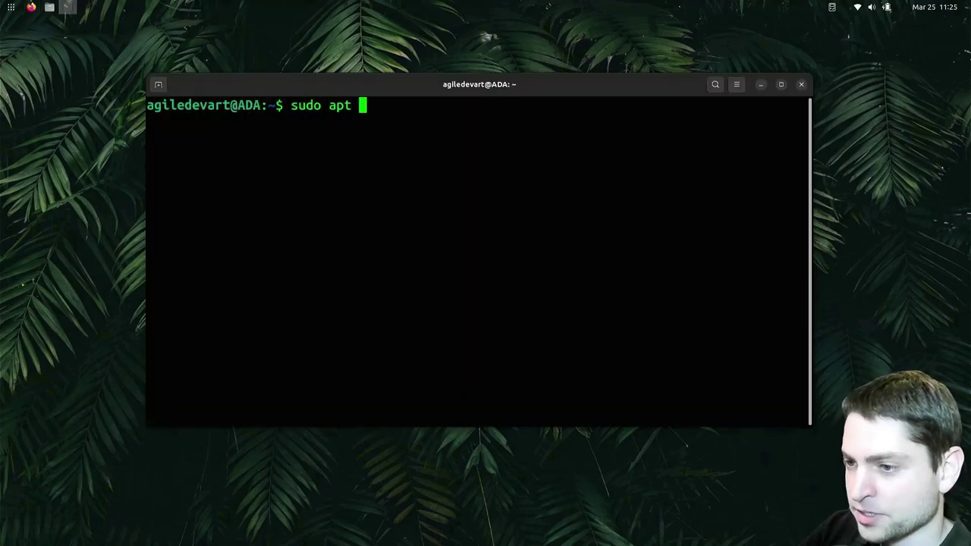
{"action": "type", "text": "install gnome-tweaks gnome-shell-extensions"}
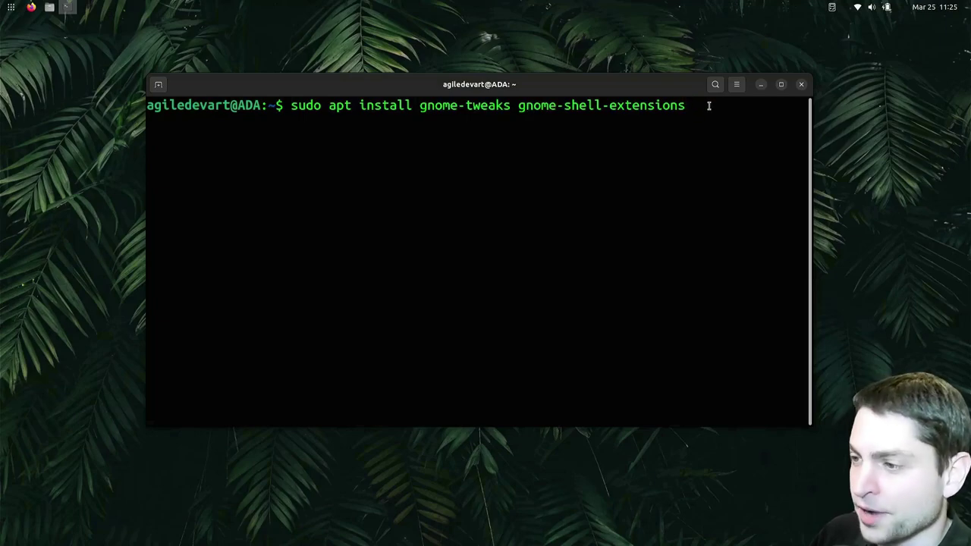
{"action": "key", "text": "Return"}
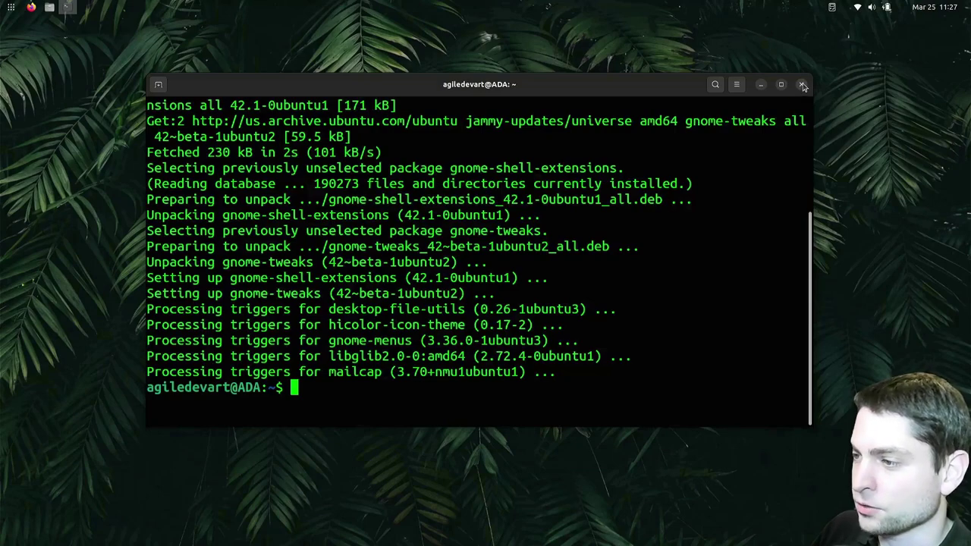
{"action": "left_click", "coordinate": [803, 85]}
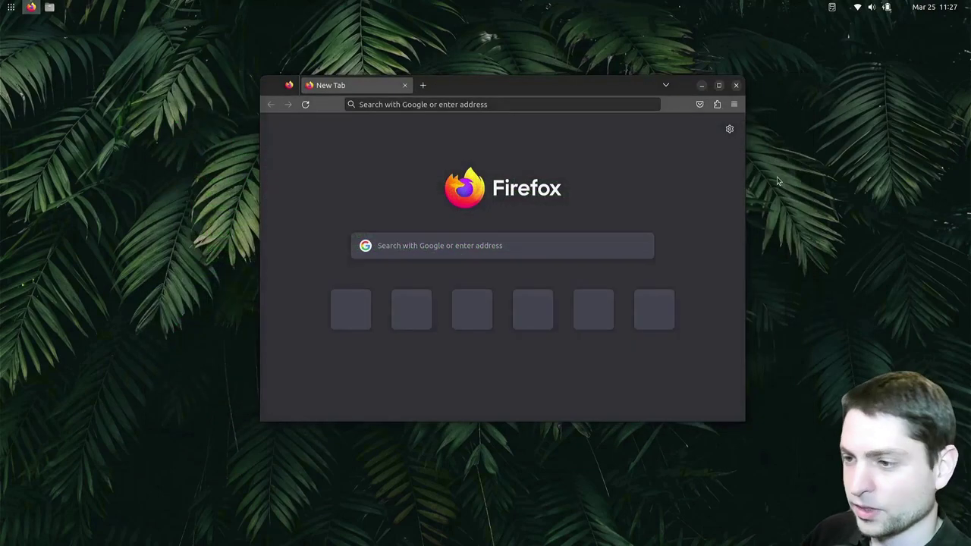
Maximize Firefox and install Forge by switching it on at extensions.gnome.org
{"action": "double_click", "coordinate": [512, 91]}
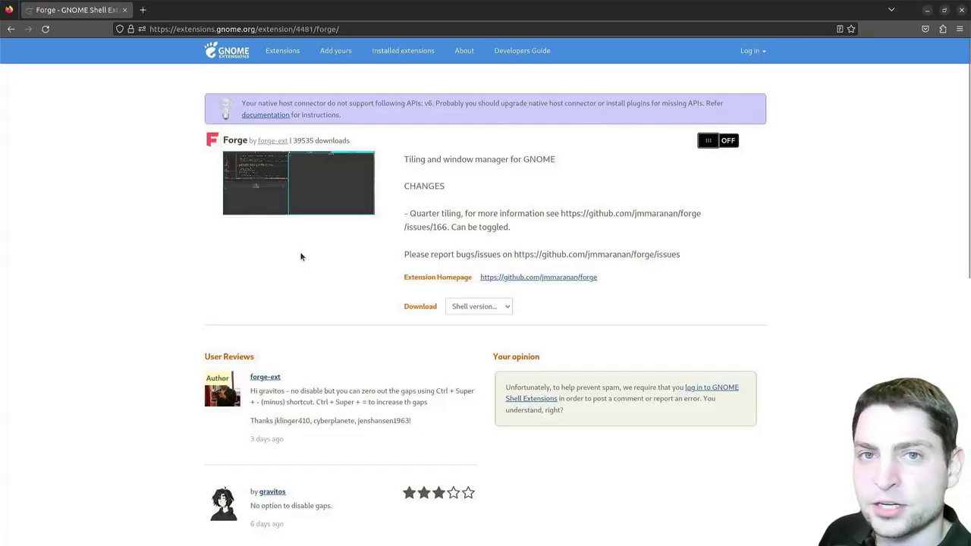
{"action": "left_click", "coordinate": [713, 145]}
{"action": "left_click", "coordinate": [542, 305]}
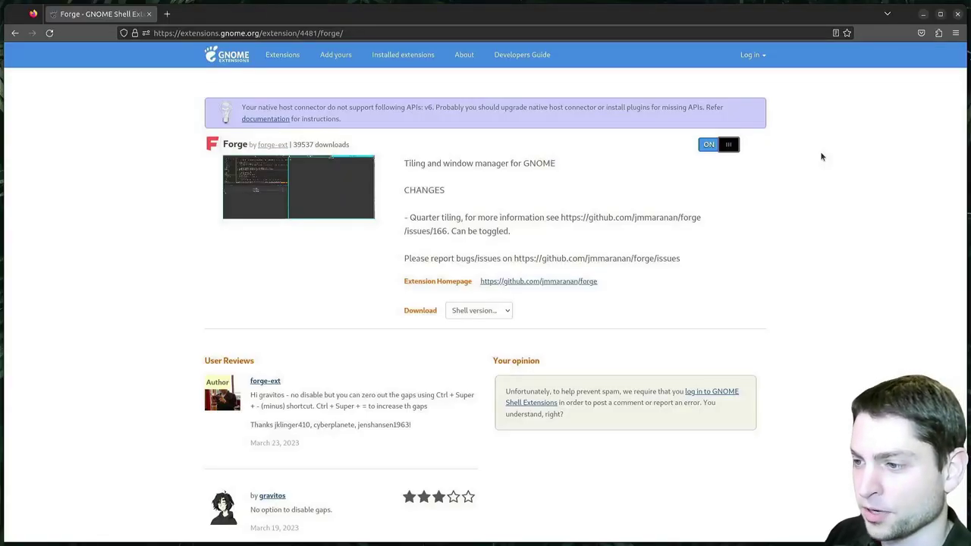
Launch the Extensions app from the Activities search
{"action": "key", "text": "super"}
{"action": "type", "text": "extel"}
{"action": "key", "text": "Return"}
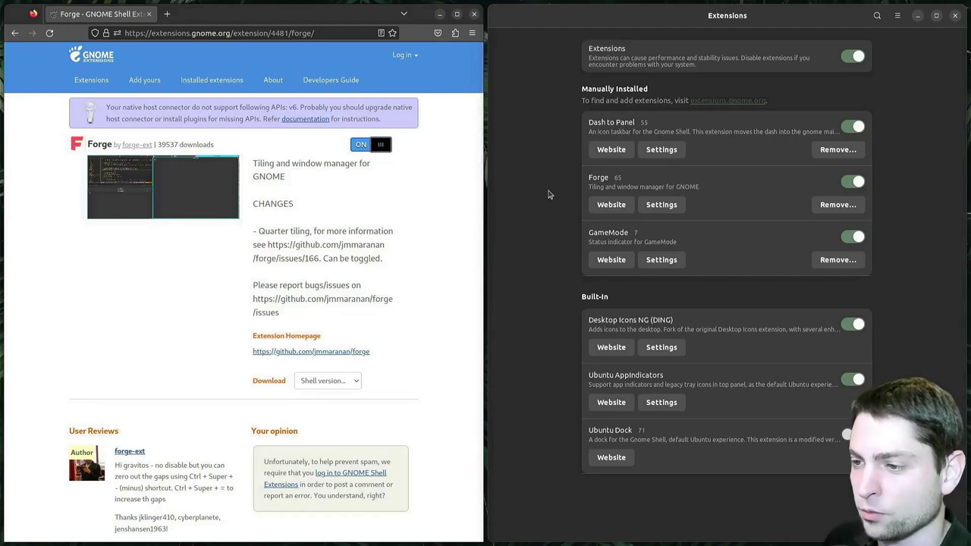
Launch Text Editor and pull a new Firefox tab into its own window to see Forge tile them
{"action": "key", "text": "super"}
{"action": "type", "text": "tex"}
{"action": "key", "text": "Return"}
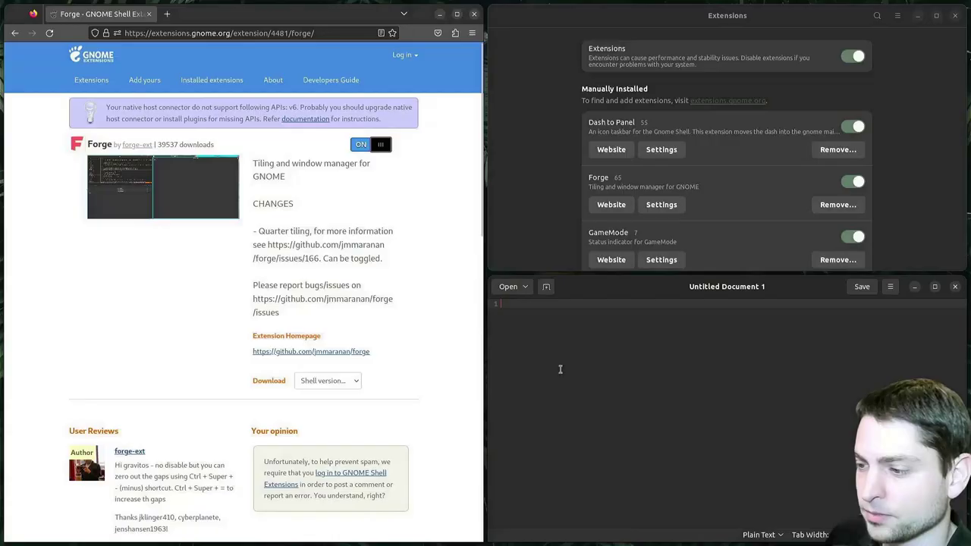
{"action": "key", "text": "alt+Tab"}
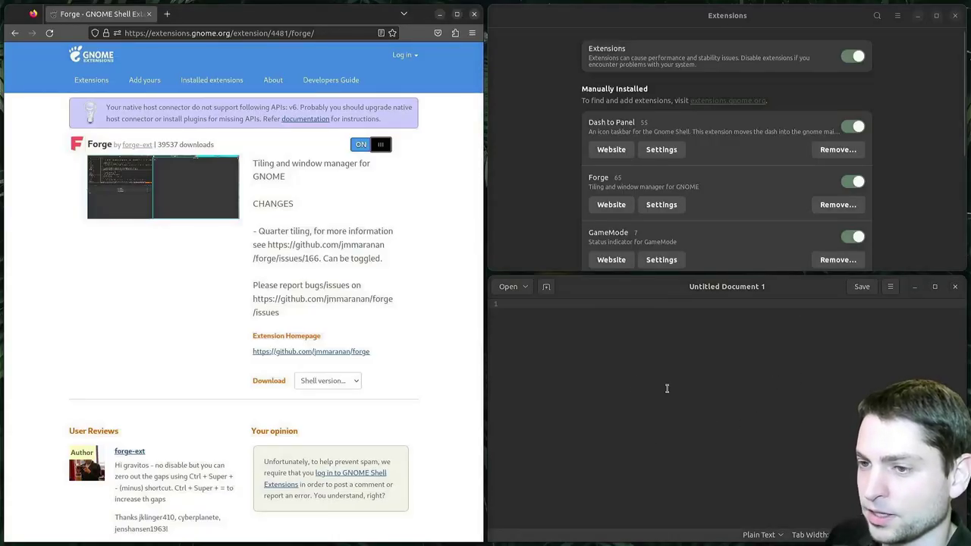
{"action": "left_click", "coordinate": [167, 14]}
{"action": "left_click_drag", "start_coordinate": [171, 15], "coordinate": [404, 284]}
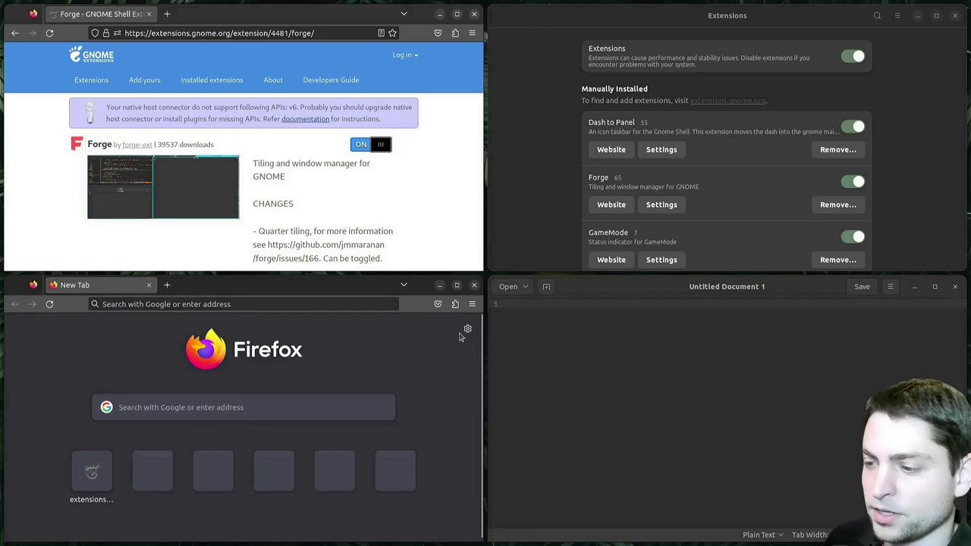
Close the Text Editor and extra Firefox window, then bring up Forge's settings
{"action": "left_click", "coordinate": [955, 287]}
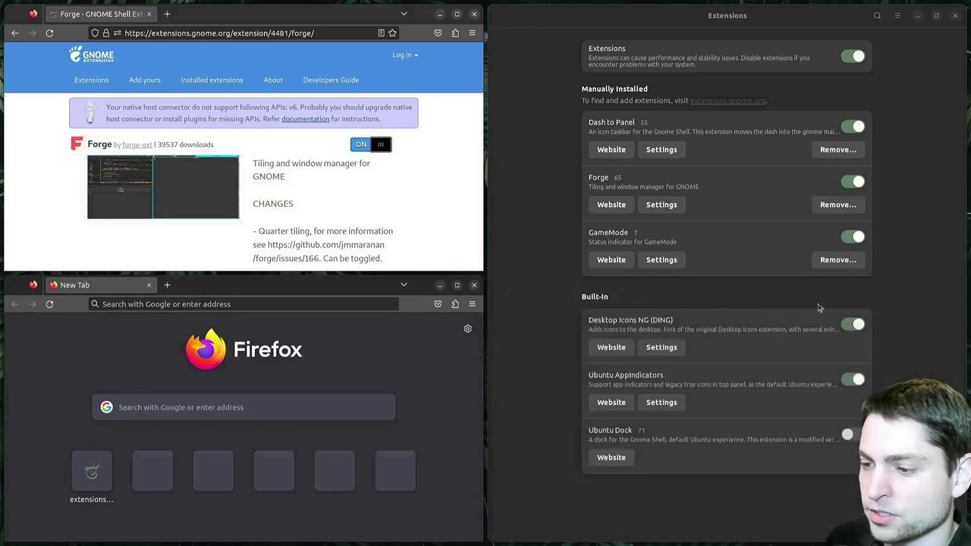
{"action": "left_click", "coordinate": [475, 285]}
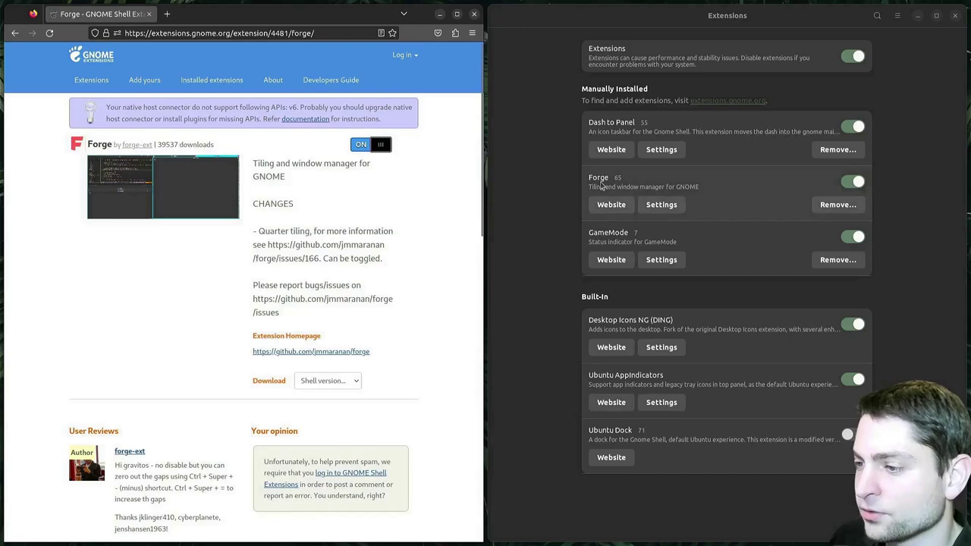
{"action": "left_click", "coordinate": [661, 204]}
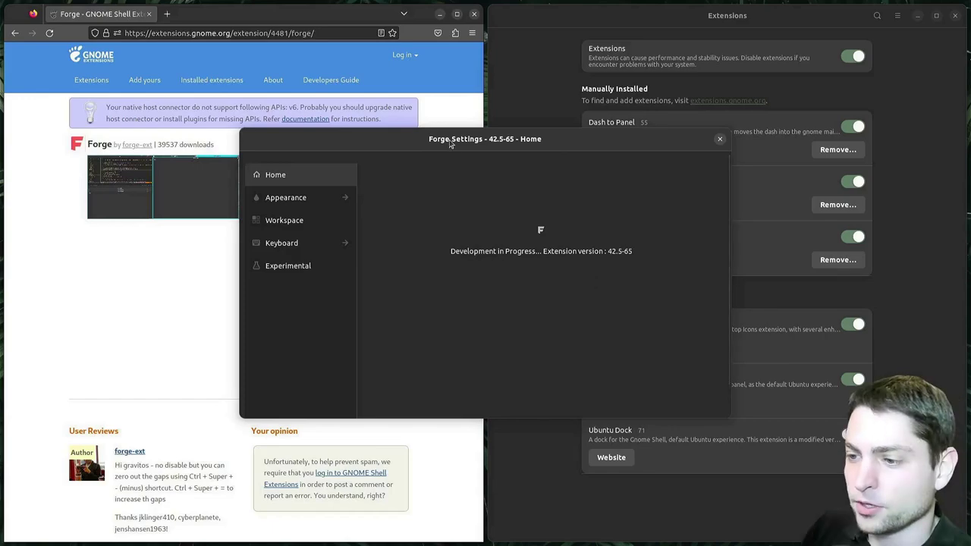
{"action": "left_click", "coordinate": [298, 199]}
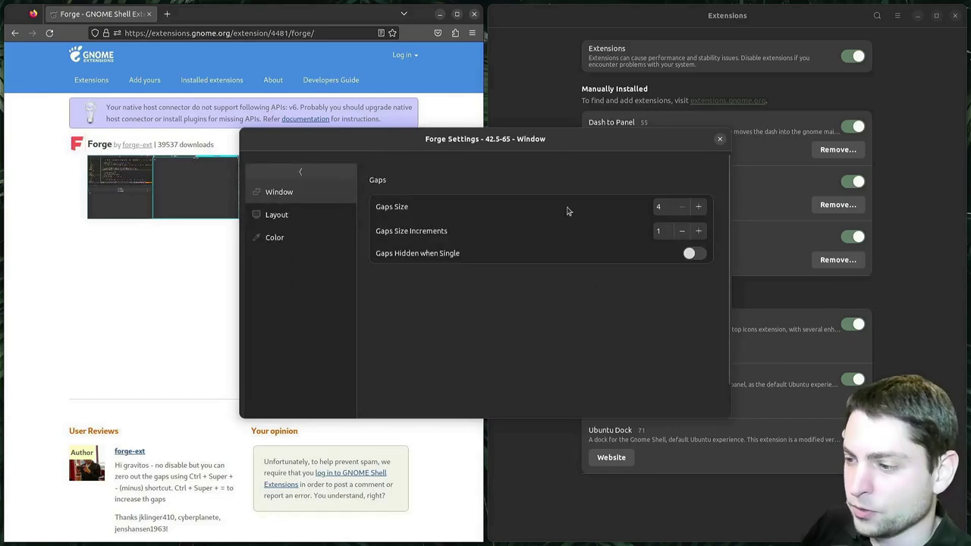
{"action": "left_click", "coordinate": [699, 207]}
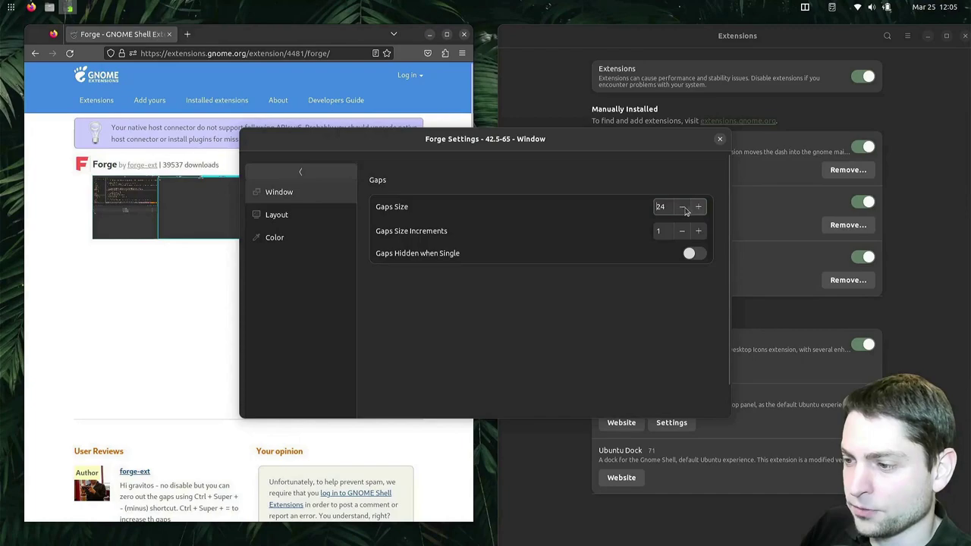
{"action": "left_click", "coordinate": [682, 208]}
{"action": "left_click", "coordinate": [681, 230]}
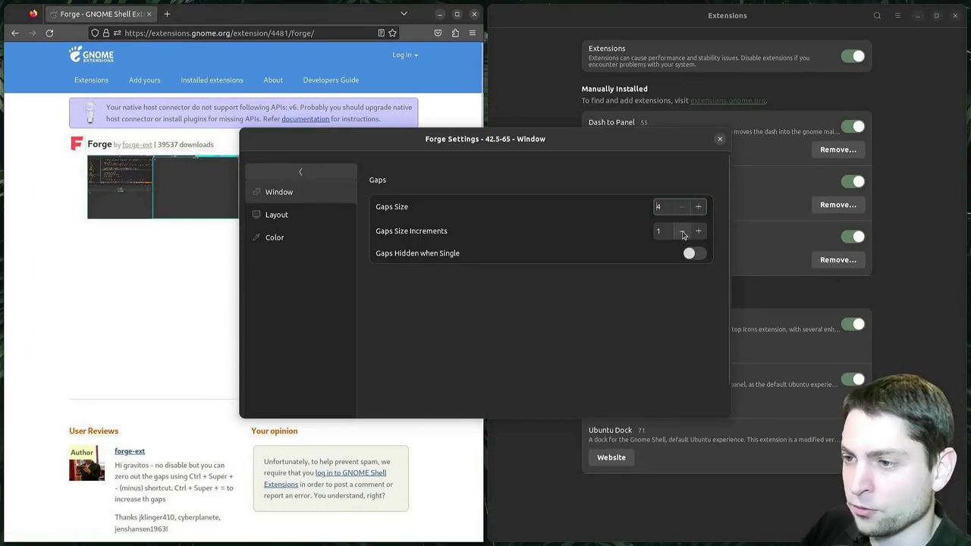
{"action": "left_click", "coordinate": [689, 255]}
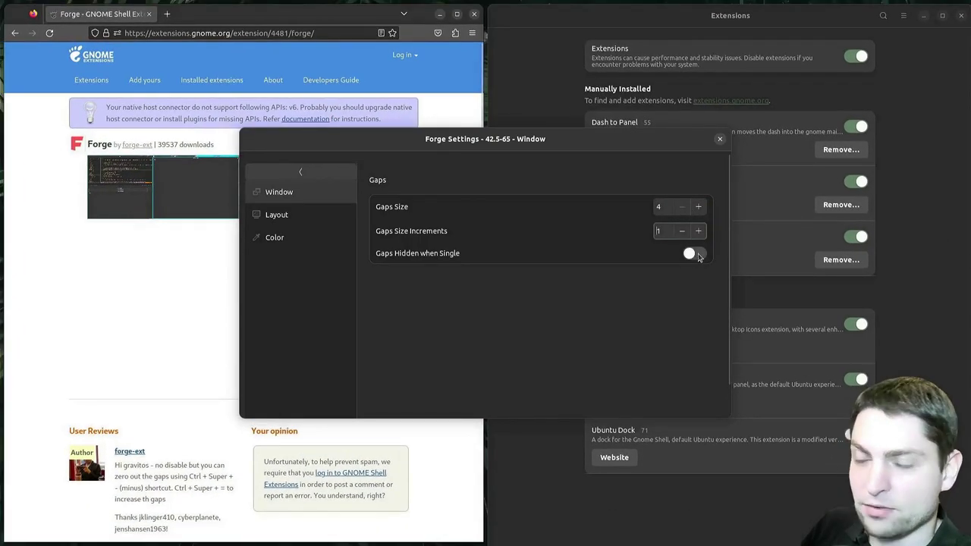
{"action": "left_click", "coordinate": [690, 254]}
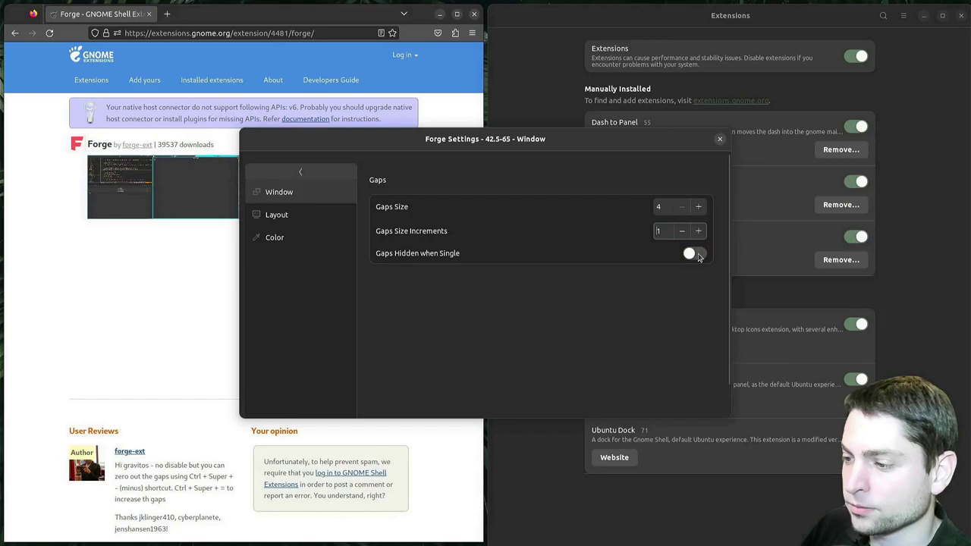
{"action": "left_click", "coordinate": [309, 216]}
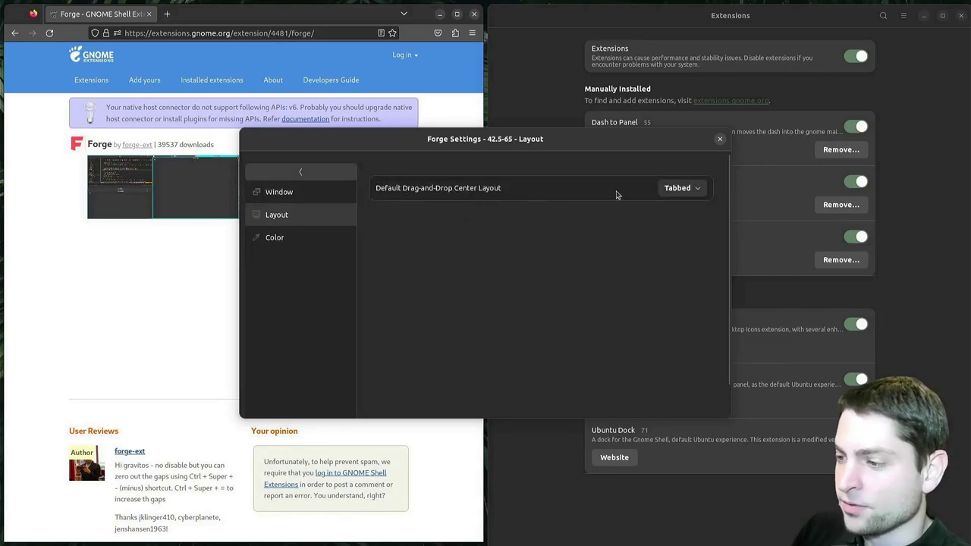
{"action": "left_click", "coordinate": [702, 194]}
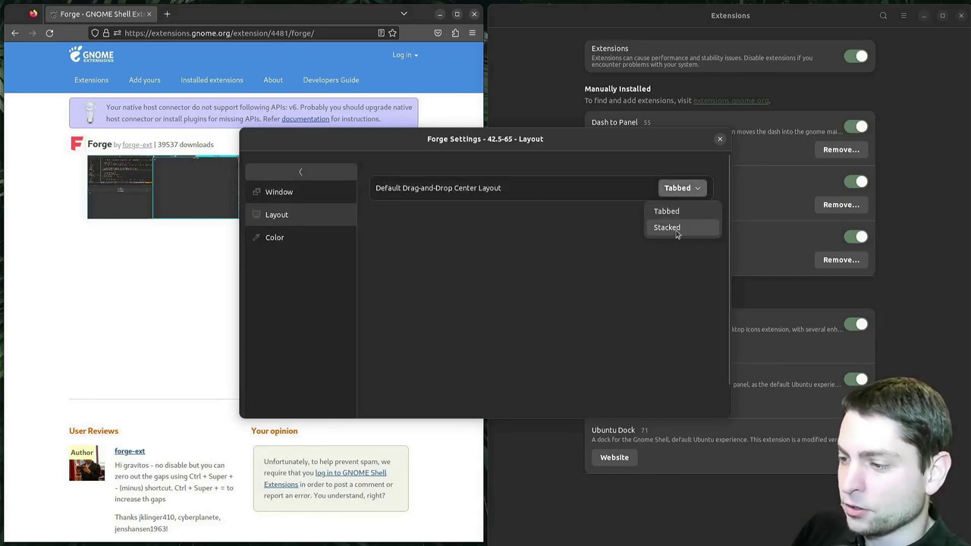
{"action": "left_click", "coordinate": [270, 237]}
{"action": "left_click", "coordinate": [273, 238]}
{"action": "scroll", "coordinate": [641, 273], "scroll_direction": "down", "scroll_amount": 6}
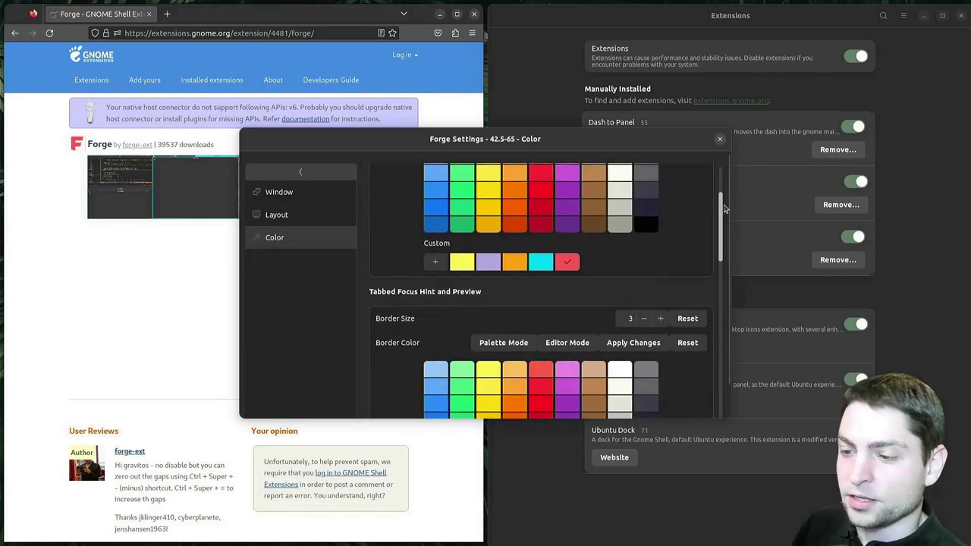
{"action": "left_click_drag", "start_coordinate": [725, 238], "coordinate": [725, 170]}
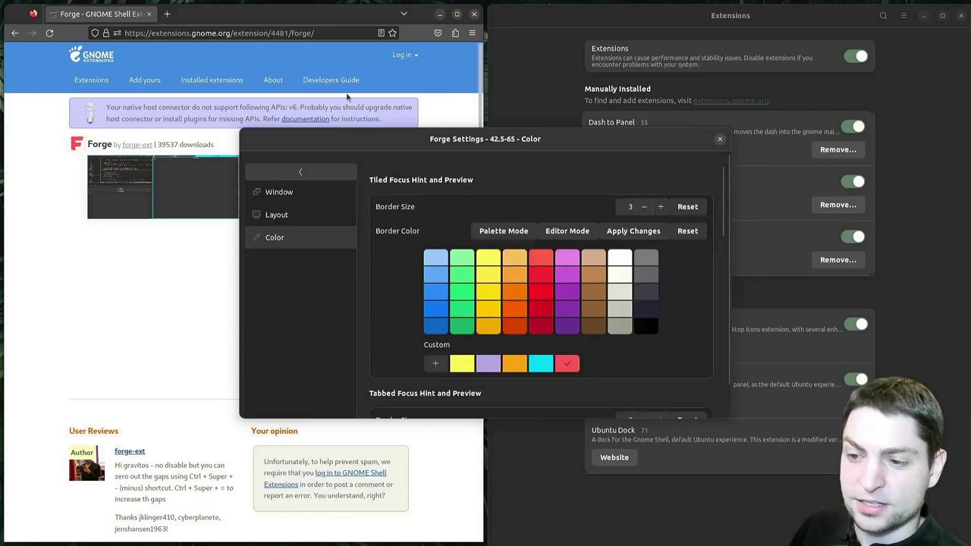
{"action": "left_click", "coordinate": [301, 175]}
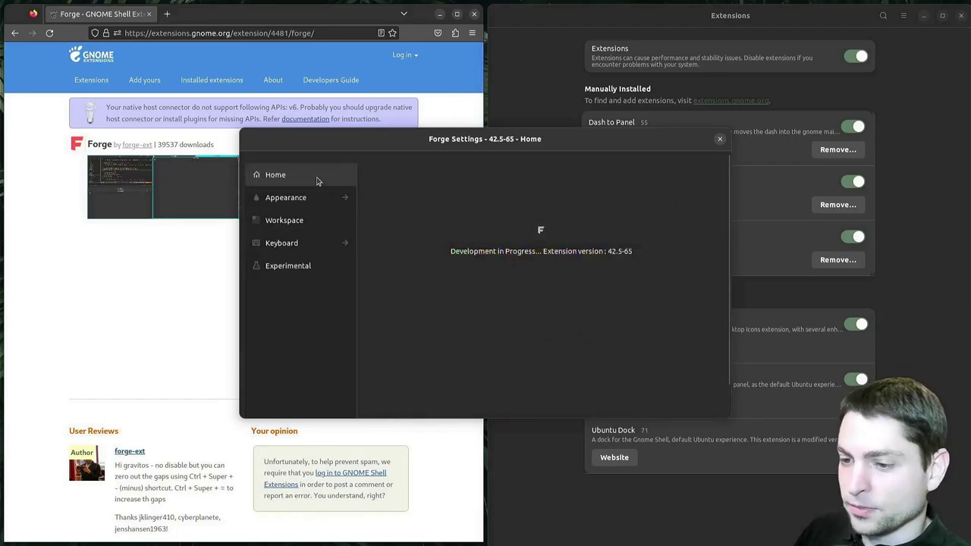
On Forge's Workspace page, clear the 0 from Skip Workspace Tiling and confirm it
{"action": "left_click", "coordinate": [279, 222]}
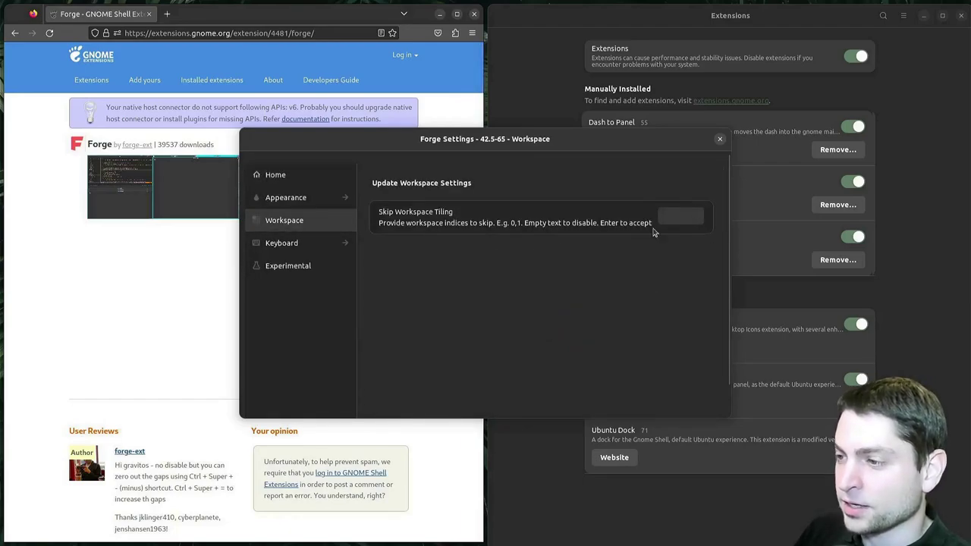
{"action": "left_click_drag", "start_coordinate": [839, 18], "coordinate": [614, 345]}
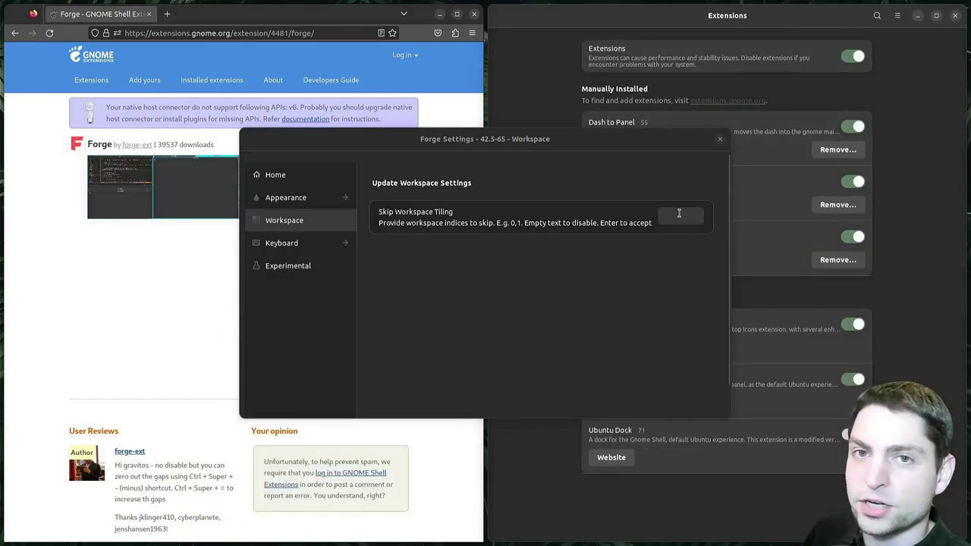
{"action": "left_click", "coordinate": [678, 213]}
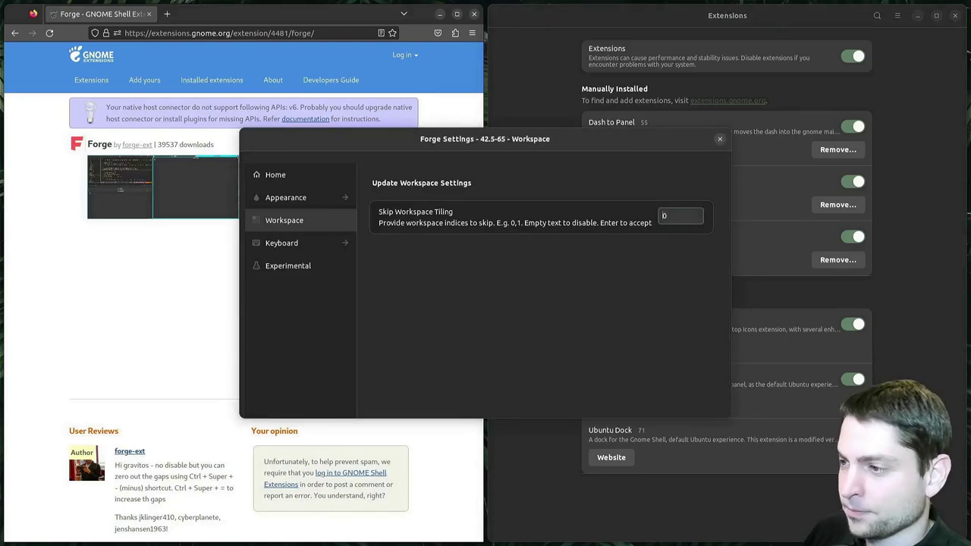
{"action": "left_click_drag", "start_coordinate": [813, 16], "coordinate": [618, 223]}
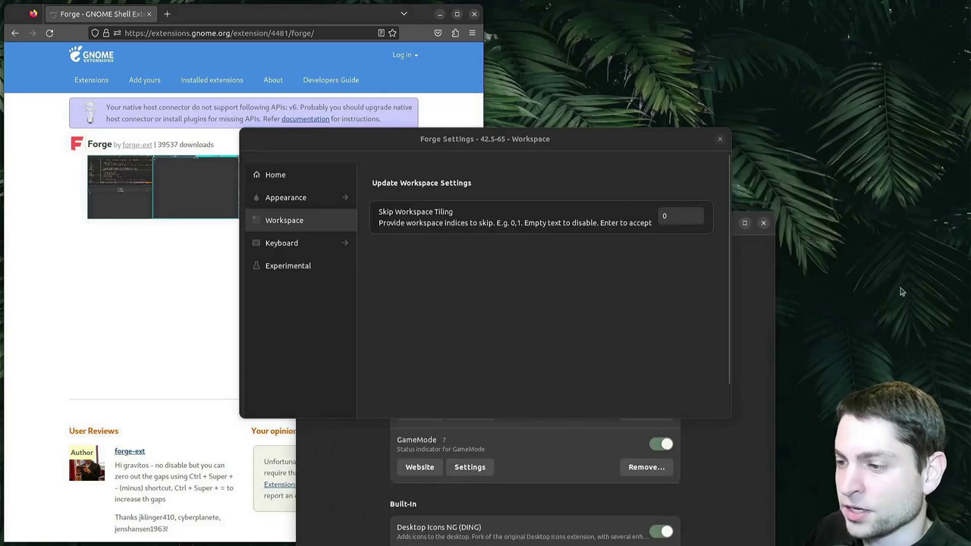
{"action": "left_click", "coordinate": [684, 218]}
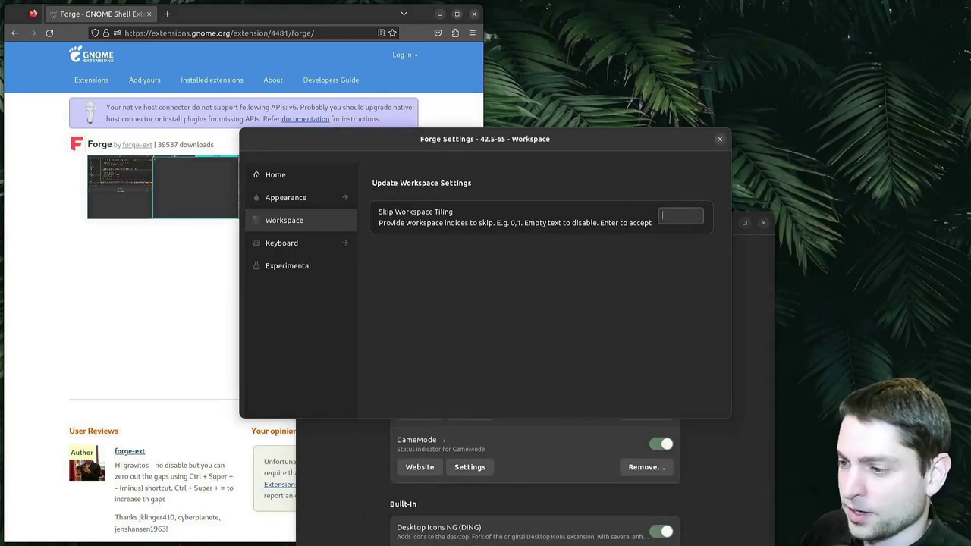
{"action": "key", "text": "Return"}
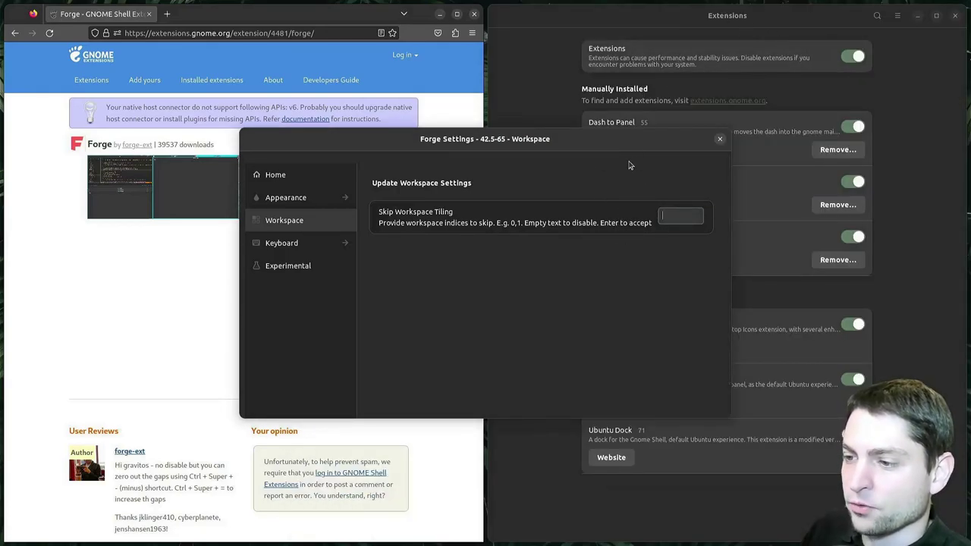
Browse Forge's Window, Workspace, Container, Focus, Other shortcuts and Modifier Keys pages, then go back Home
{"action": "left_click", "coordinate": [282, 243]}
{"action": "scroll", "coordinate": [714, 221], "scroll_direction": "down", "scroll_amount": 3}
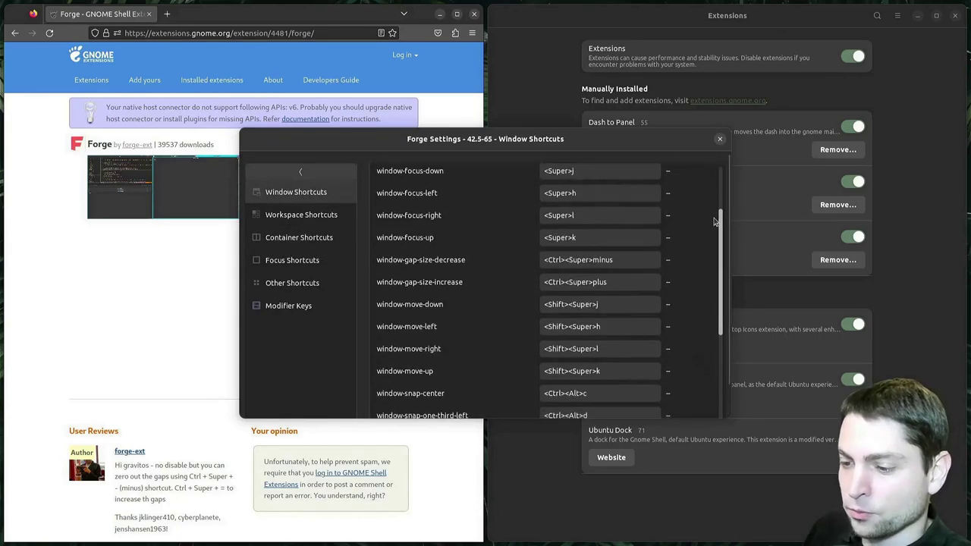
{"action": "left_click_drag", "start_coordinate": [714, 221], "coordinate": [716, 341]}
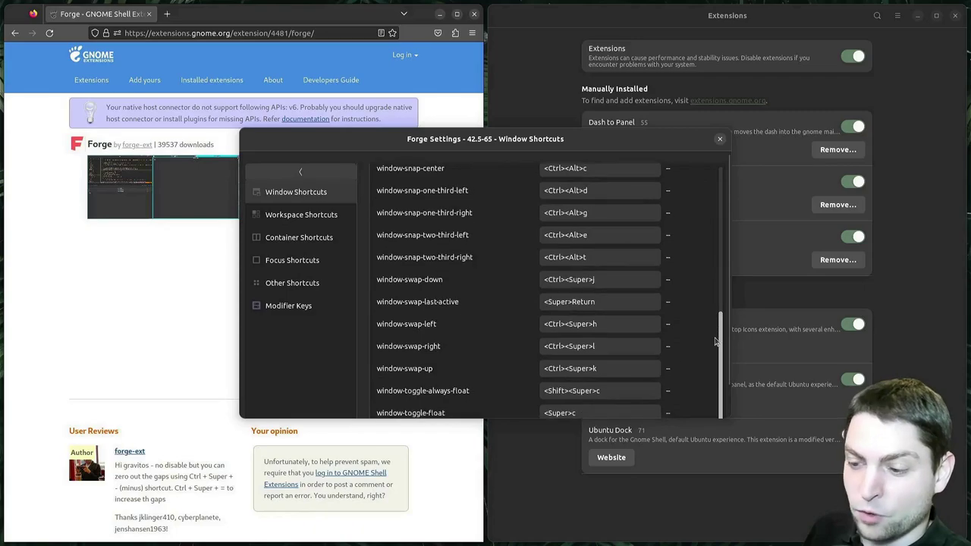
{"action": "left_click", "coordinate": [316, 220]}
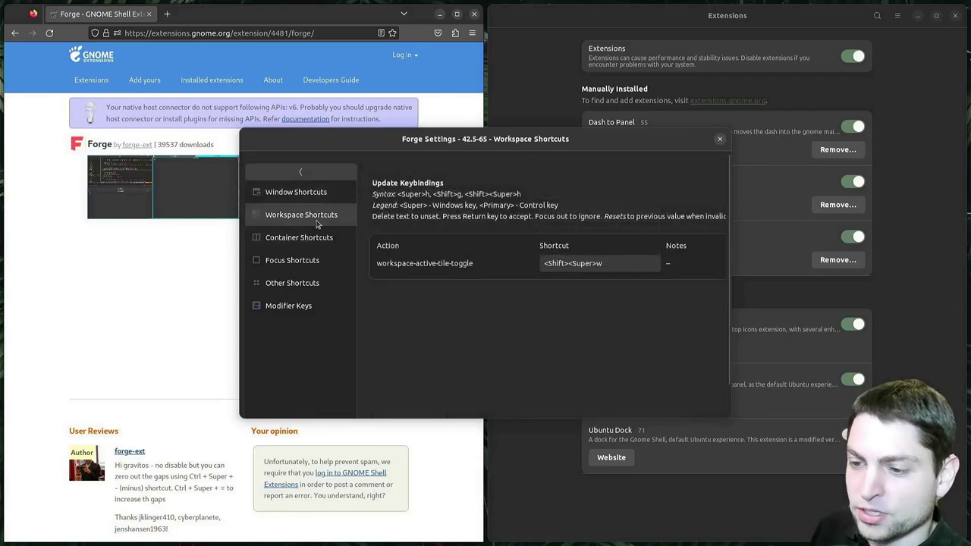
{"action": "left_click", "coordinate": [307, 241]}
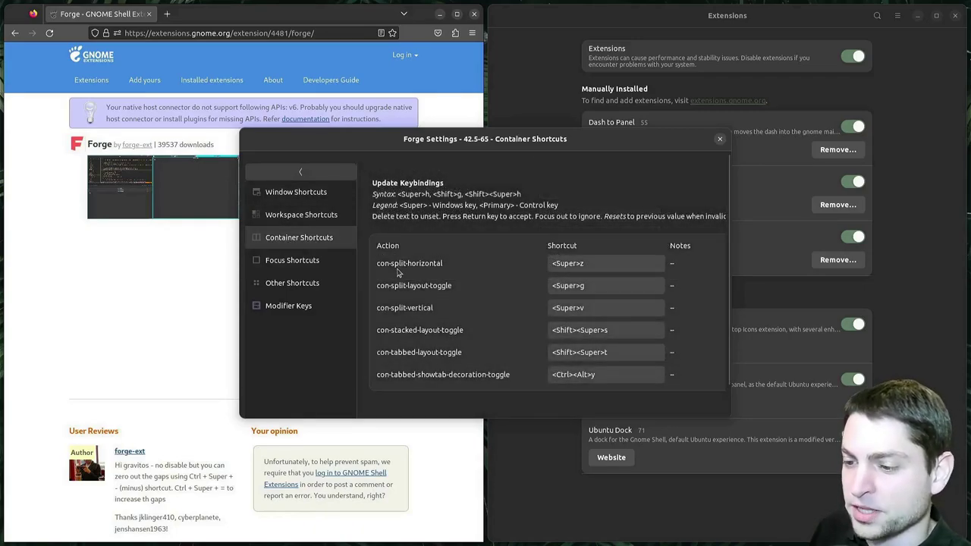
{"action": "left_click", "coordinate": [299, 263]}
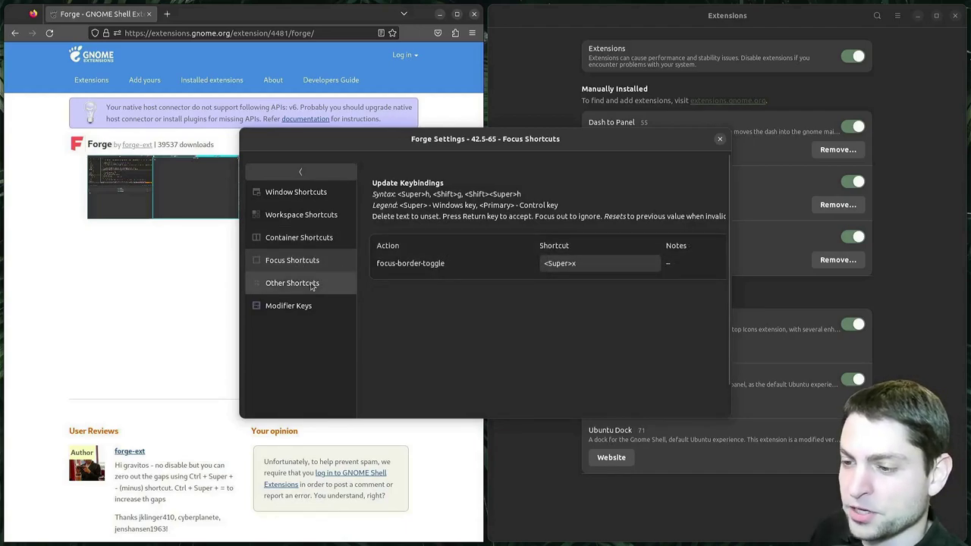
{"action": "left_click", "coordinate": [295, 284]}
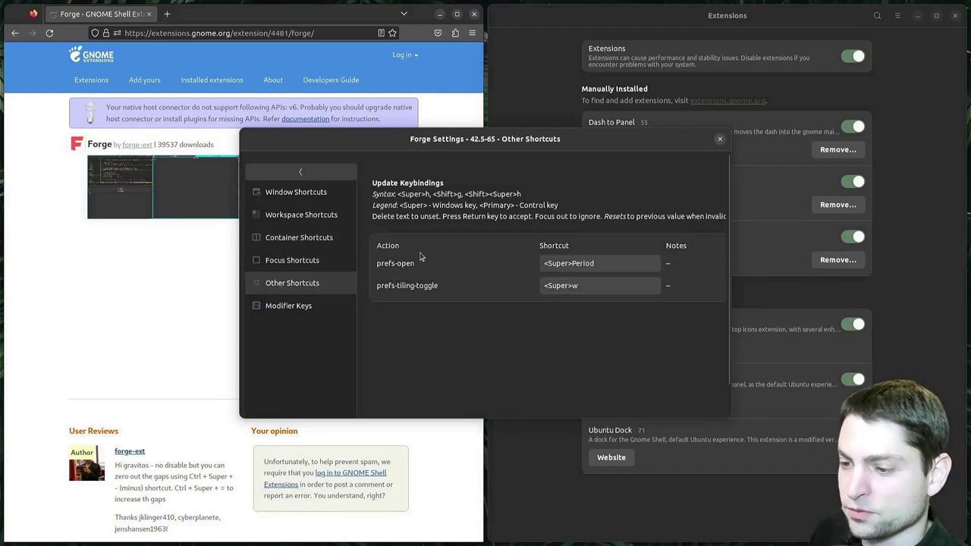
{"action": "left_click", "coordinate": [292, 306]}
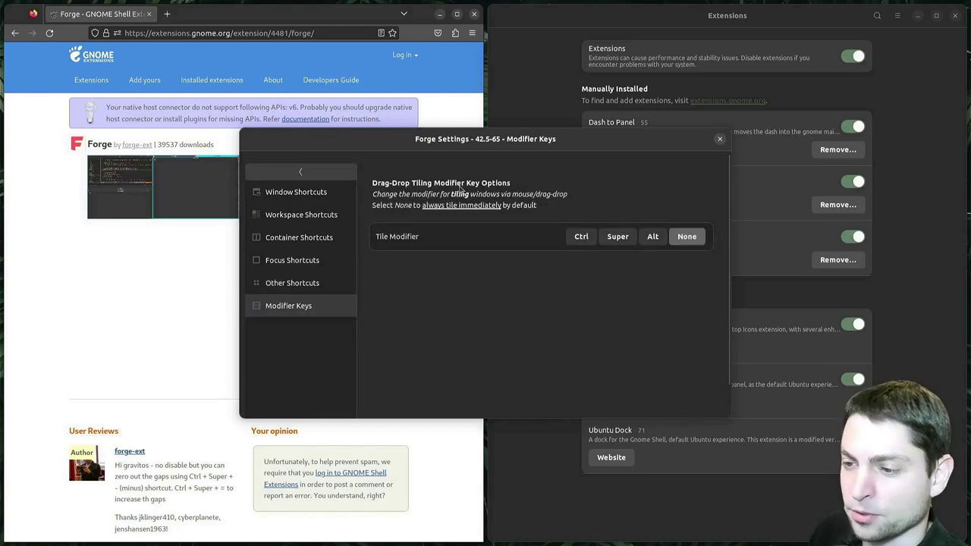
{"action": "left_click", "coordinate": [304, 173]}
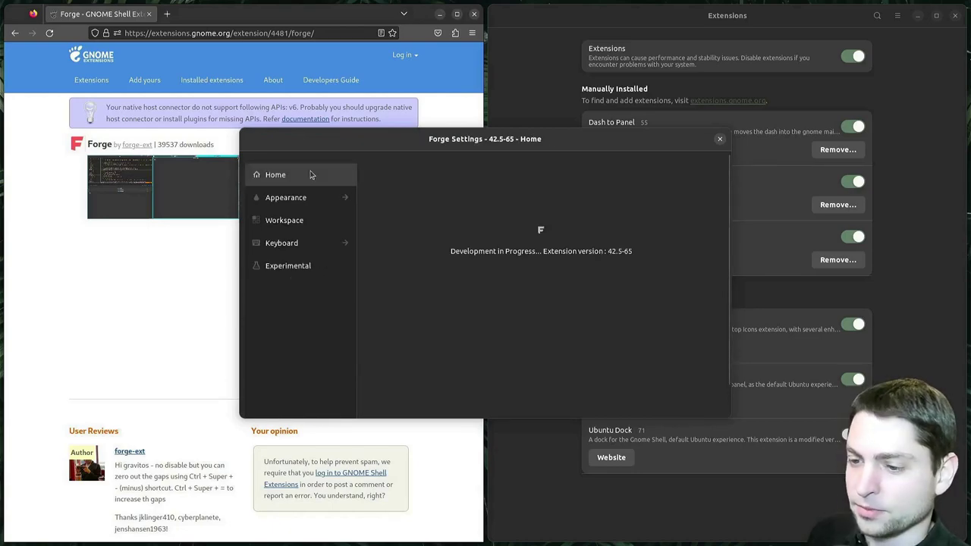
Review Forge's Experimental toggles, close Forge Settings, and start a new Firefox tab
{"action": "left_click", "coordinate": [310, 271]}
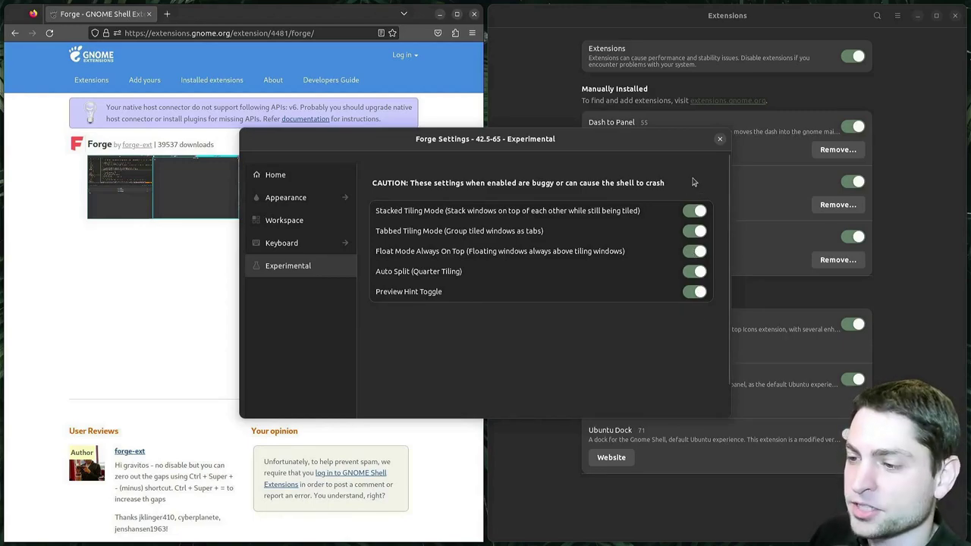
{"action": "left_click", "coordinate": [721, 139]}
{"action": "left_click", "coordinate": [167, 14]}
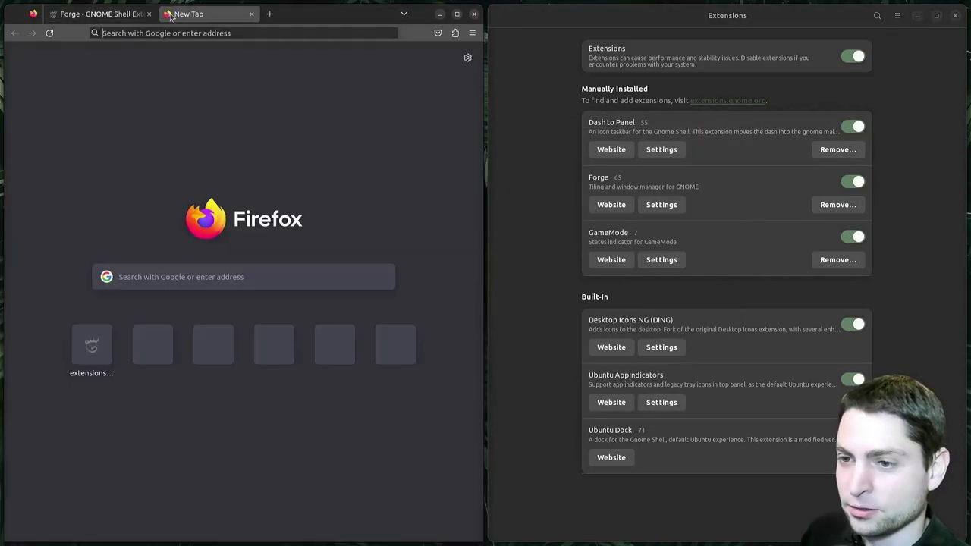
Detach the new tab and arrange Firefox and Extensions windows into Forge tiles, tabbing the right column
{"action": "left_click_drag", "start_coordinate": [289, 385], "coordinate": [289, 386]}
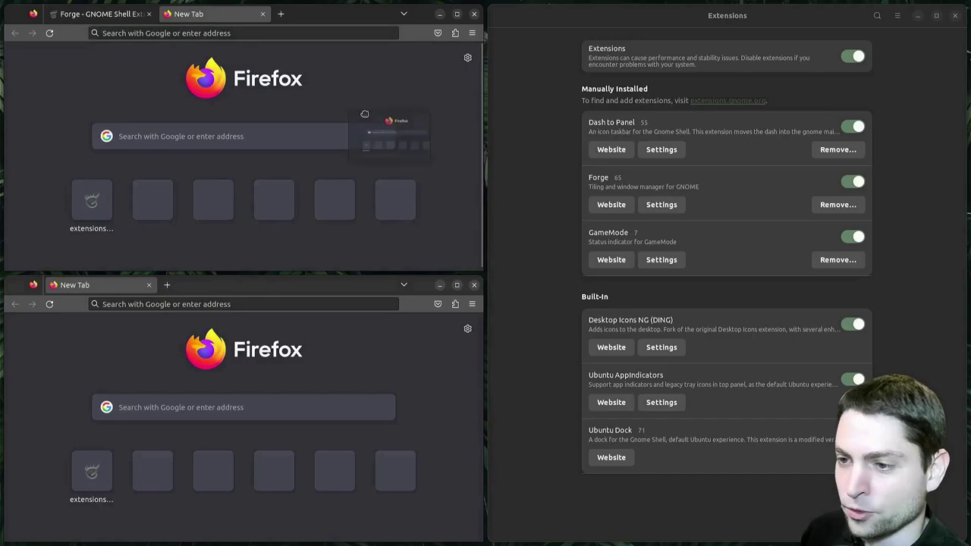
{"action": "left_click_drag", "start_coordinate": [16, 15], "coordinate": [739, 133]}
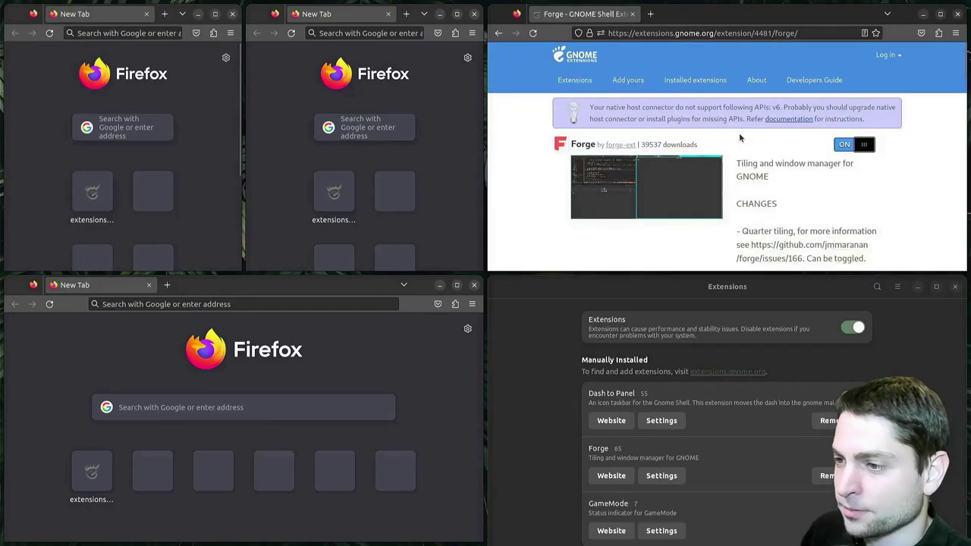
{"action": "left_click_drag", "start_coordinate": [14, 284], "coordinate": [336, 231]}
{"action": "left_click_drag", "start_coordinate": [510, 286], "coordinate": [851, 153]}
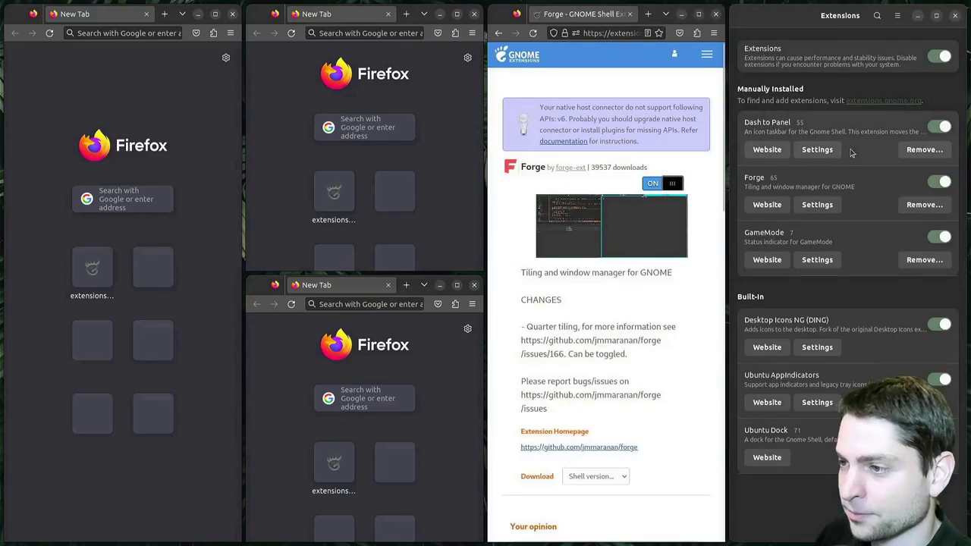
{"action": "left_click", "coordinate": [718, 14]}
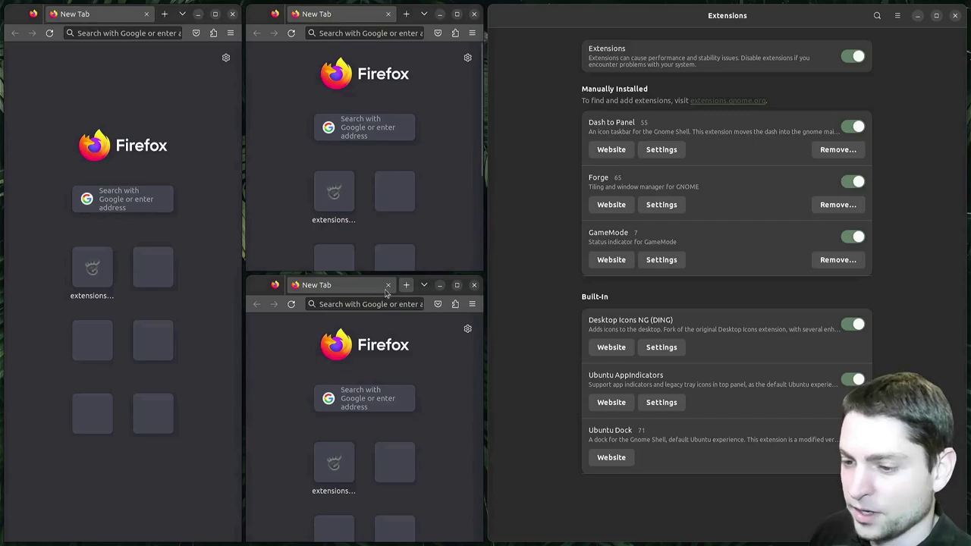
{"action": "left_click_drag", "start_coordinate": [256, 286], "coordinate": [376, 144]}
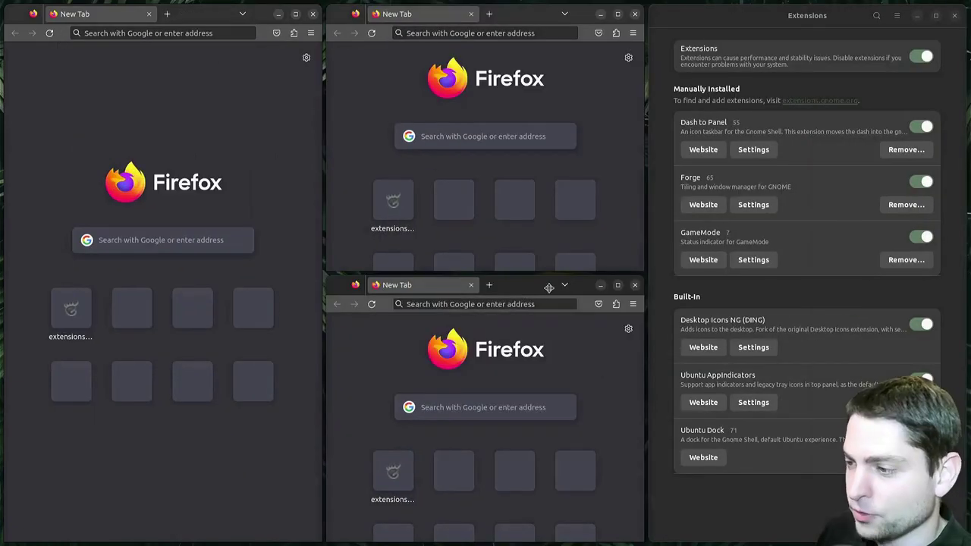
{"action": "left_click_drag", "start_coordinate": [558, 281], "coordinate": [850, 243]}
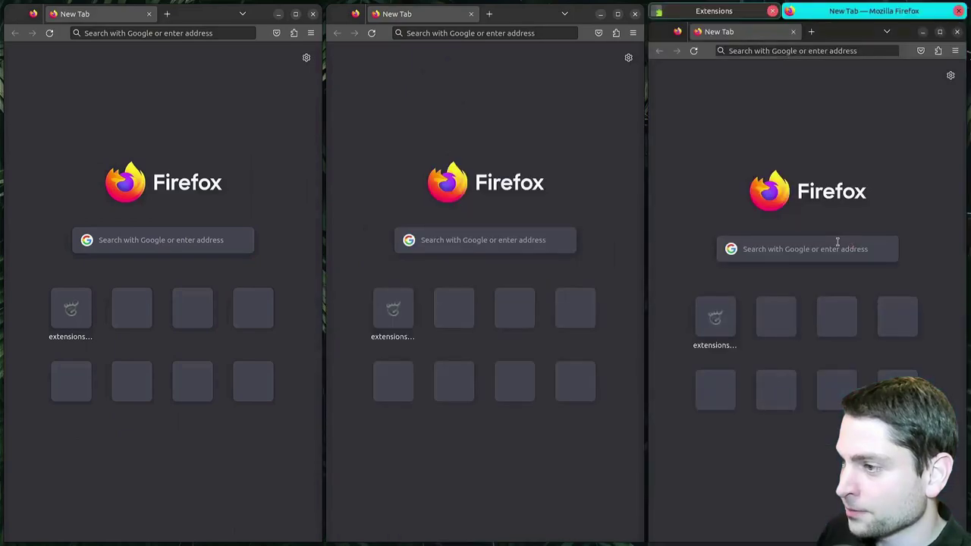
Stack the middle Firefox window into the right tab group, then switch Forge off in Extensions
{"action": "left_click", "coordinate": [718, 16]}
{"action": "left_click", "coordinate": [855, 14]}
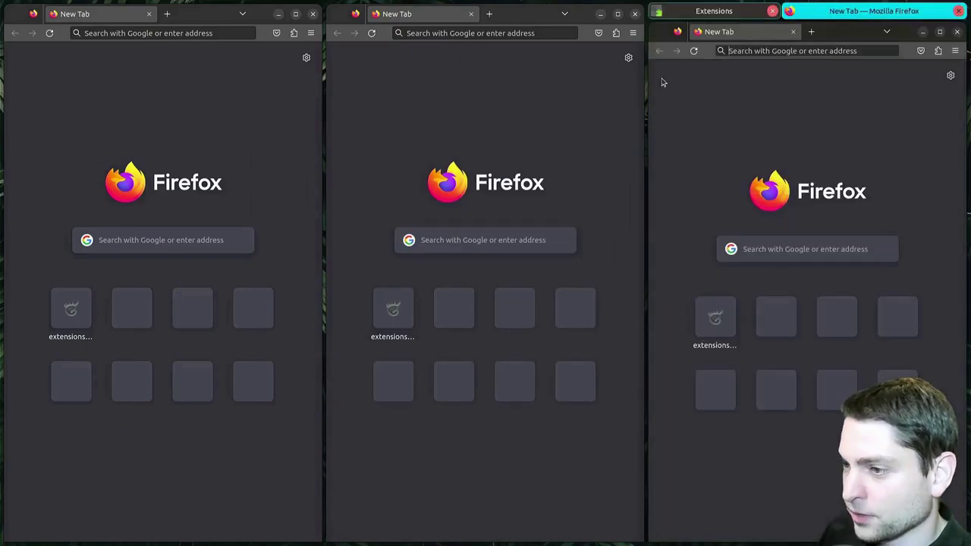
{"action": "left_click_drag", "start_coordinate": [514, 15], "coordinate": [835, 181]}
{"action": "left_click", "coordinate": [711, 12]}
{"action": "left_click", "coordinate": [554, 12]}
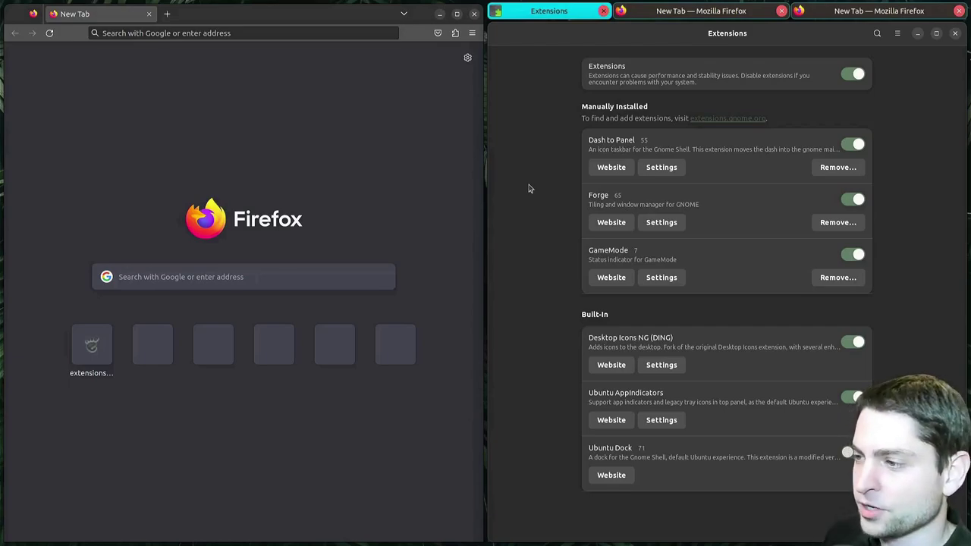
{"action": "left_click", "coordinate": [853, 199]}
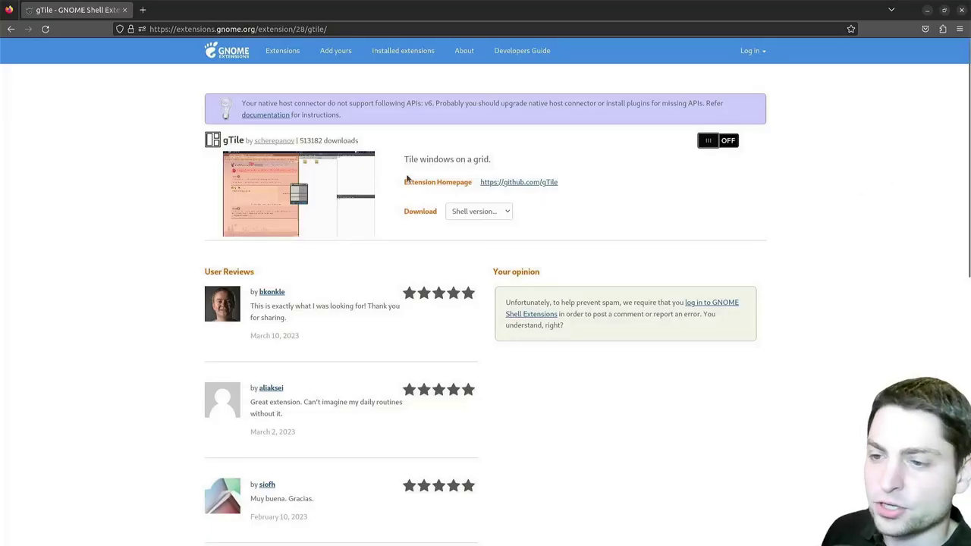
Install gTile from its extensions.gnome.org page and show its 8x6 grid for Firefox
{"action": "left_click", "coordinate": [725, 140]}
{"action": "left_click", "coordinate": [557, 307]}
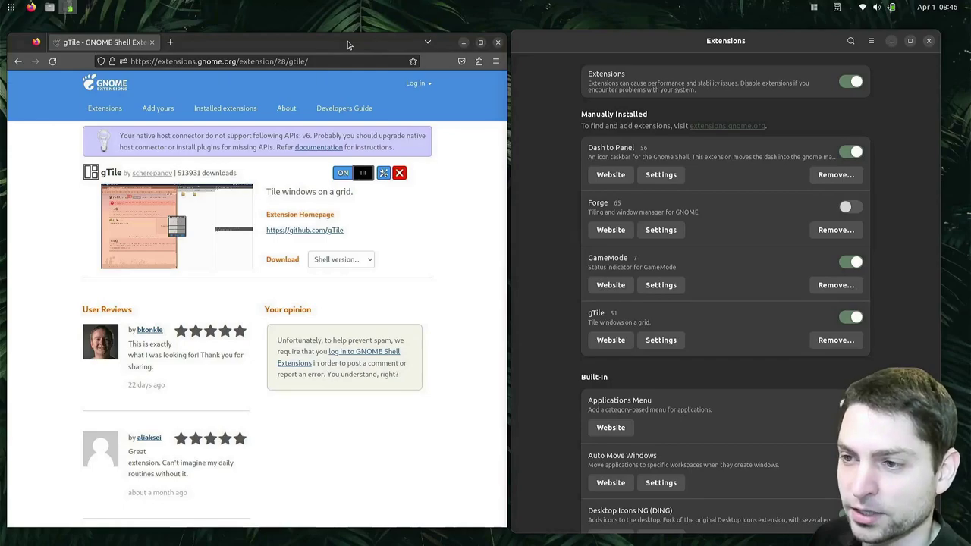
{"action": "left_click", "coordinate": [815, 7]}
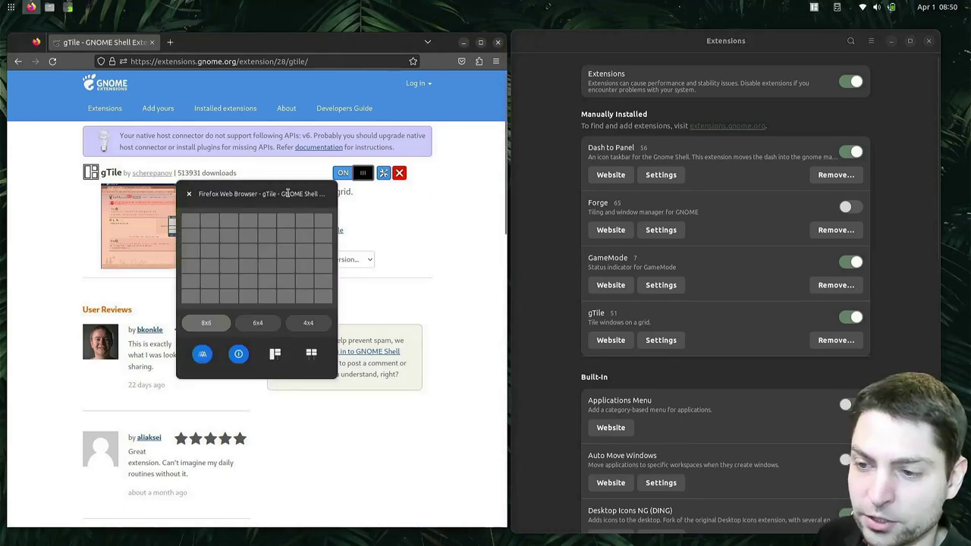
Tile Firefox into a mouse-selected grid block, then reopen gTile and move the selection to the top band
{"action": "left_click", "coordinate": [213, 238]}
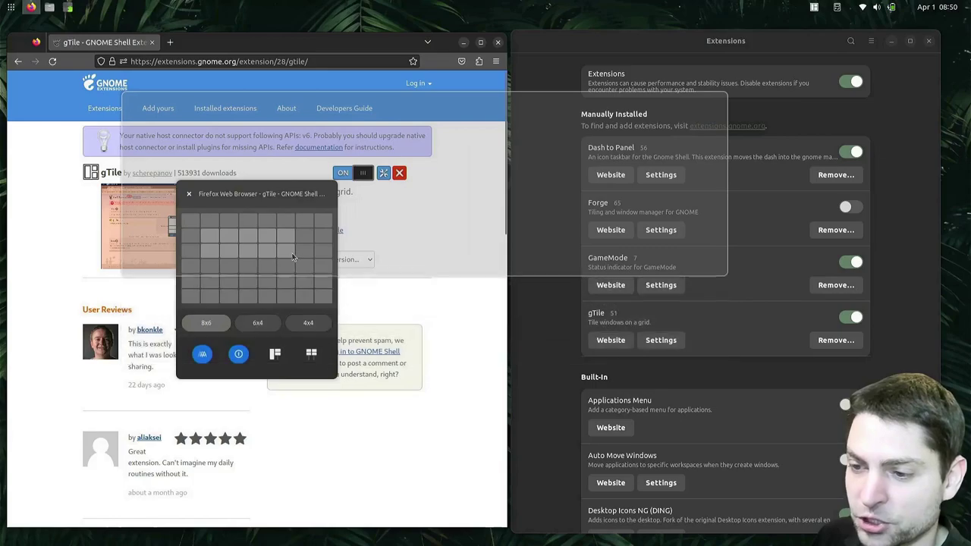
{"action": "left_click", "coordinate": [307, 258]}
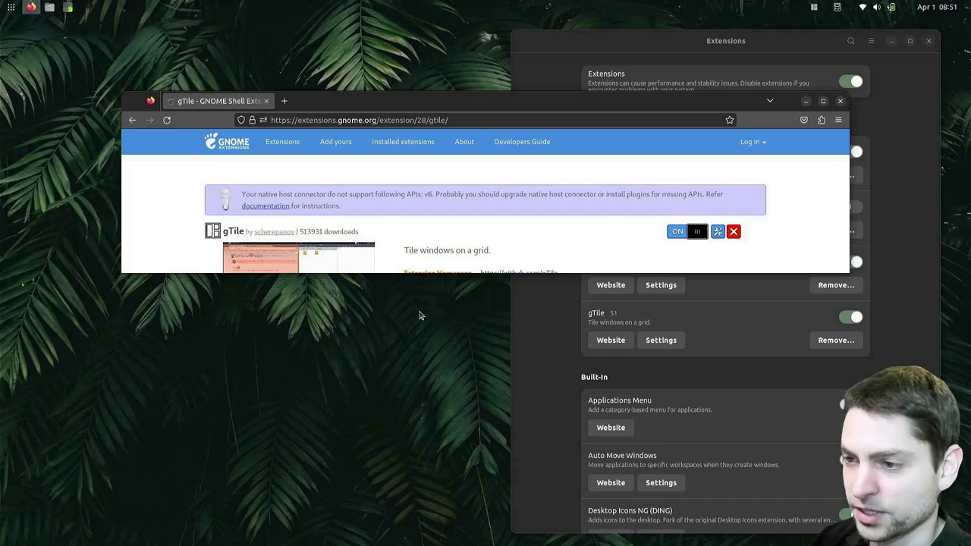
{"action": "key", "text": "super+Return"}
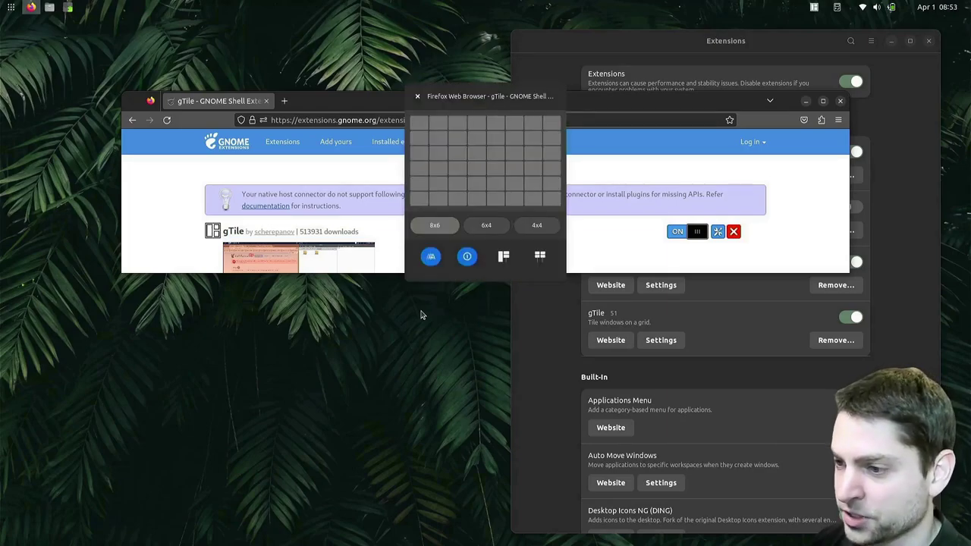
{"action": "key", "text": "Down"}
{"action": "key", "text": "Down"}
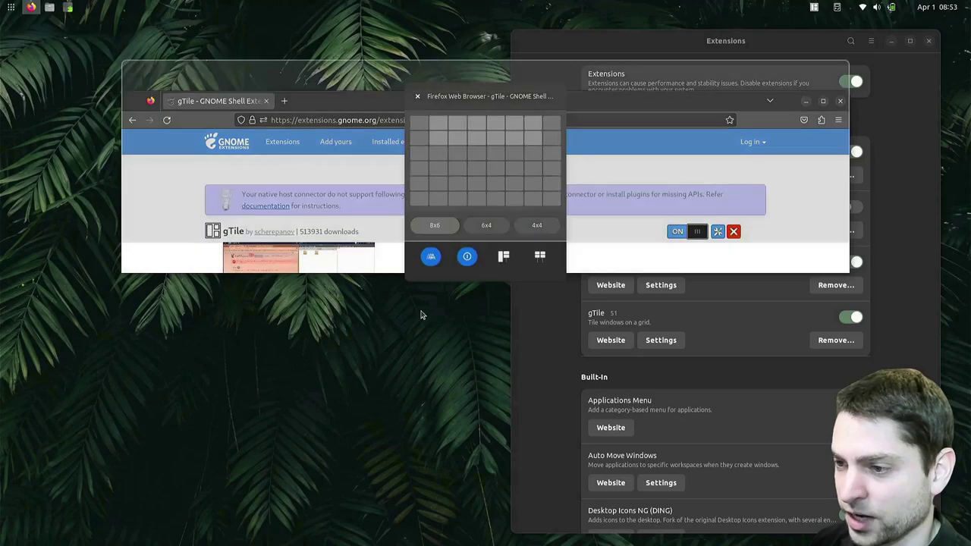
{"action": "key", "text": "Left"}
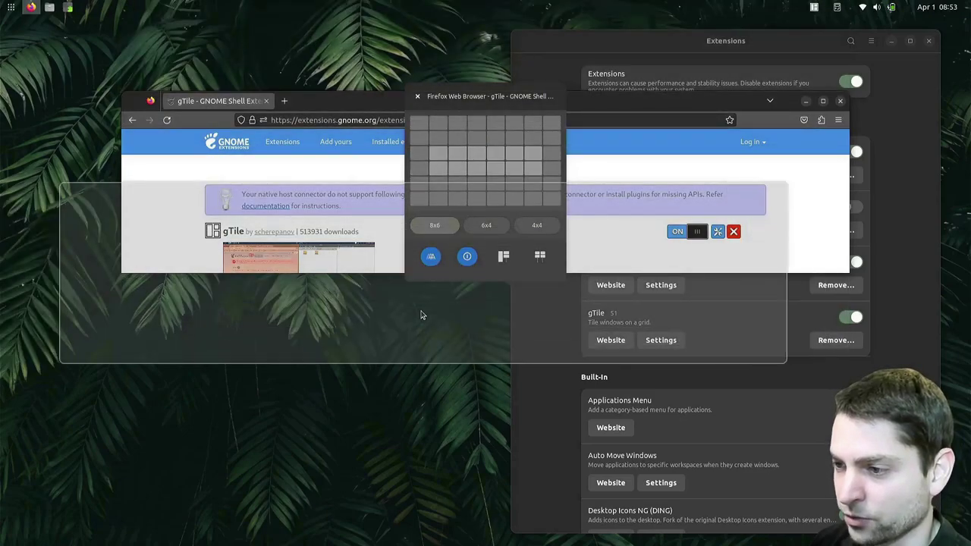
{"action": "key", "text": "Right"}
{"action": "key", "text": "Right"}
{"action": "key", "text": "Left"}
{"action": "key", "text": "Up"}
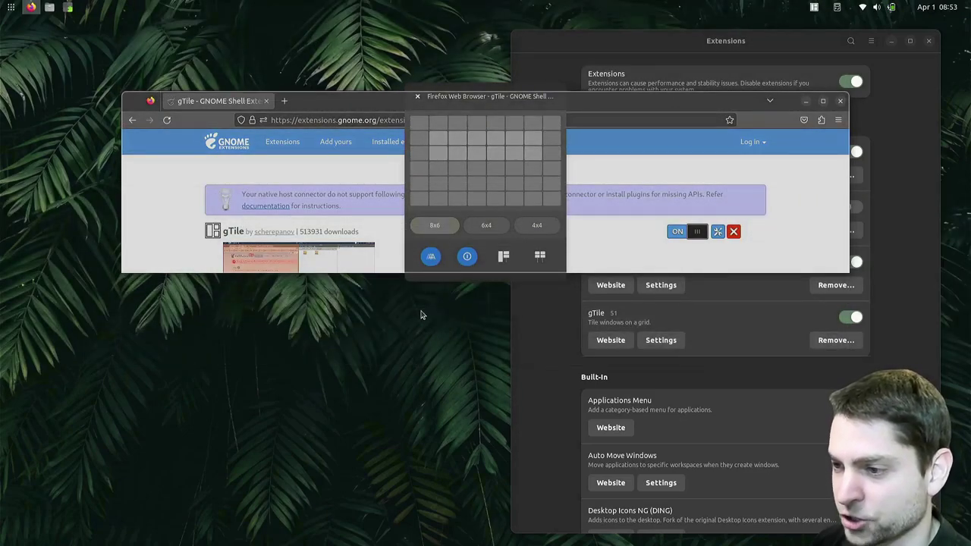
Narrow the selection and extend it down with Shift+arrows, tiling Firefox into a smaller left area
{"action": "key", "text": "shift+Down"}
{"action": "key", "text": "shift+Down"}
{"action": "key", "text": "shift+Up"}
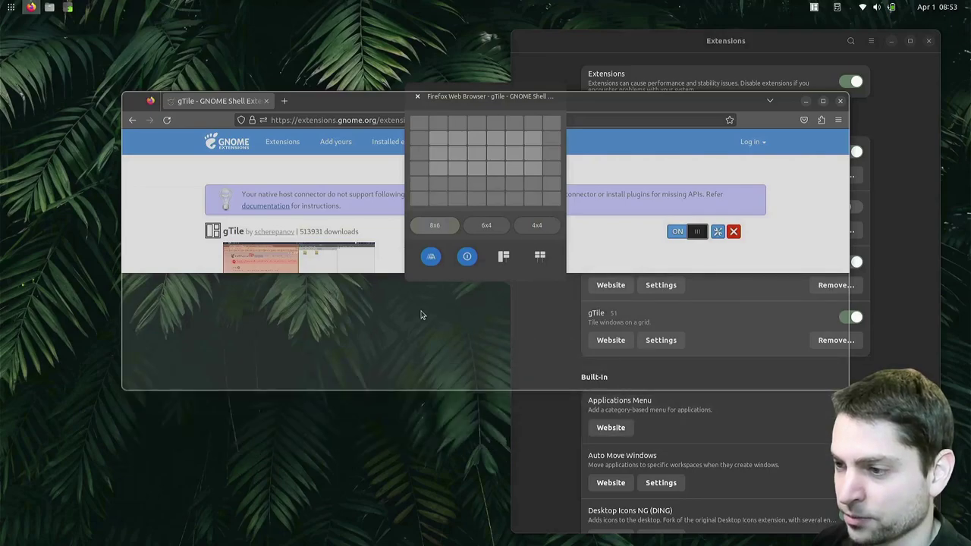
{"action": "key", "text": "shift+Left"}
{"action": "key", "text": "shift+Left"}
{"action": "key", "text": "shift+Left"}
{"action": "key", "text": "shift+Down"}
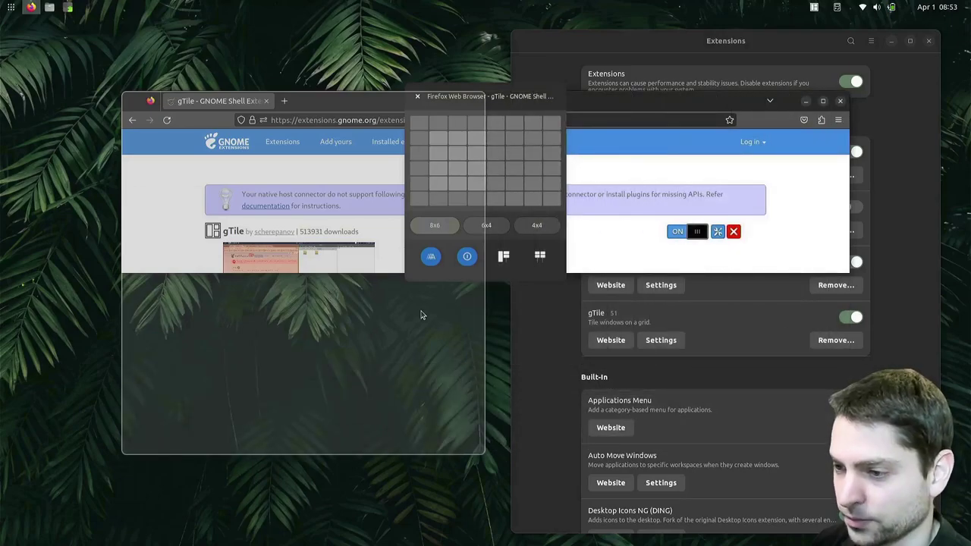
{"action": "key", "text": "Return"}
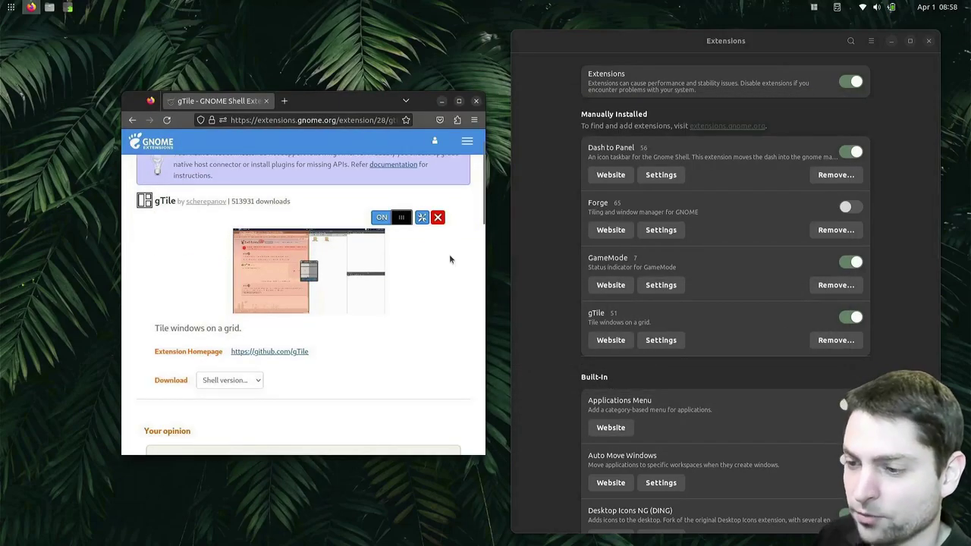
{"action": "left_click", "coordinate": [808, 7]}
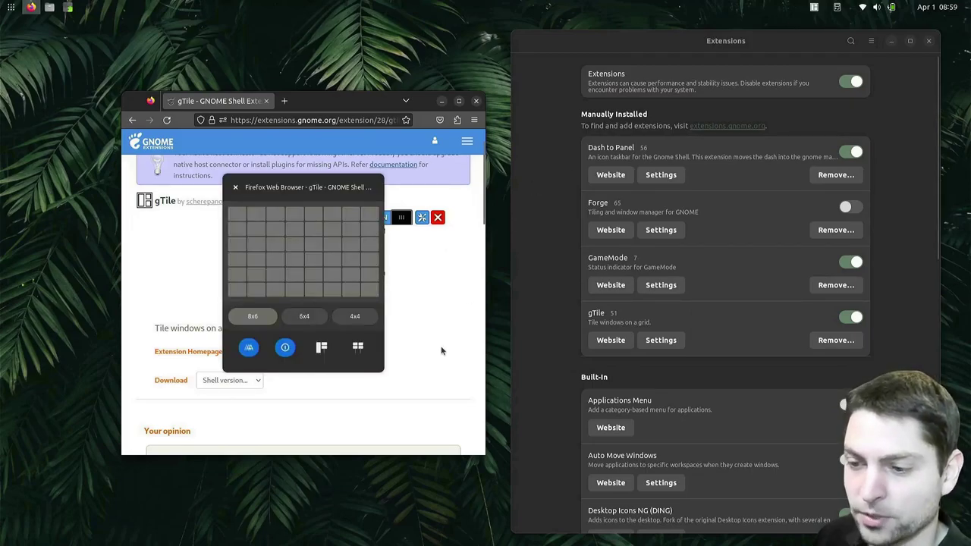
Switch the gTile grid to 4x4 and tile Firefox into the top-left quarter
{"action": "left_click", "coordinate": [300, 318]}
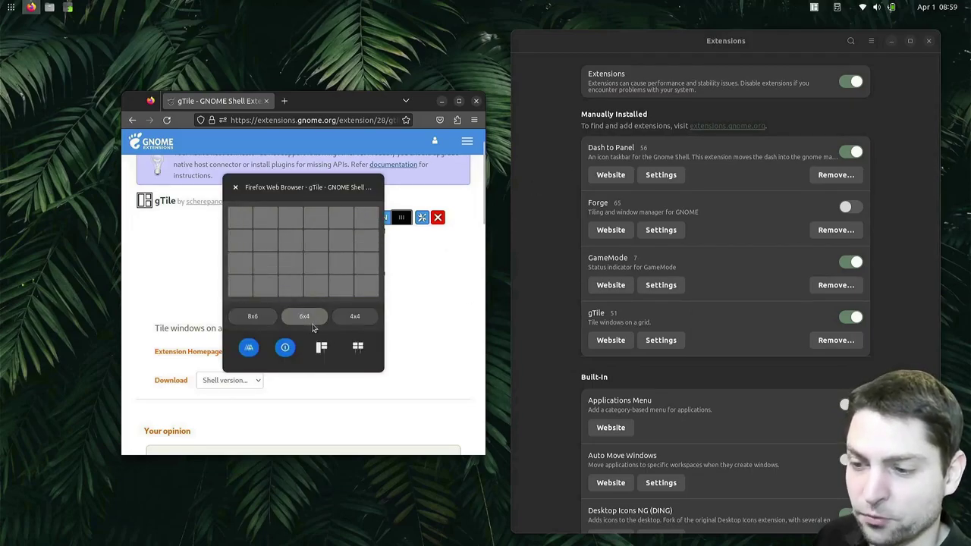
{"action": "left_click", "coordinate": [355, 317]}
{"action": "key", "text": "Down"}
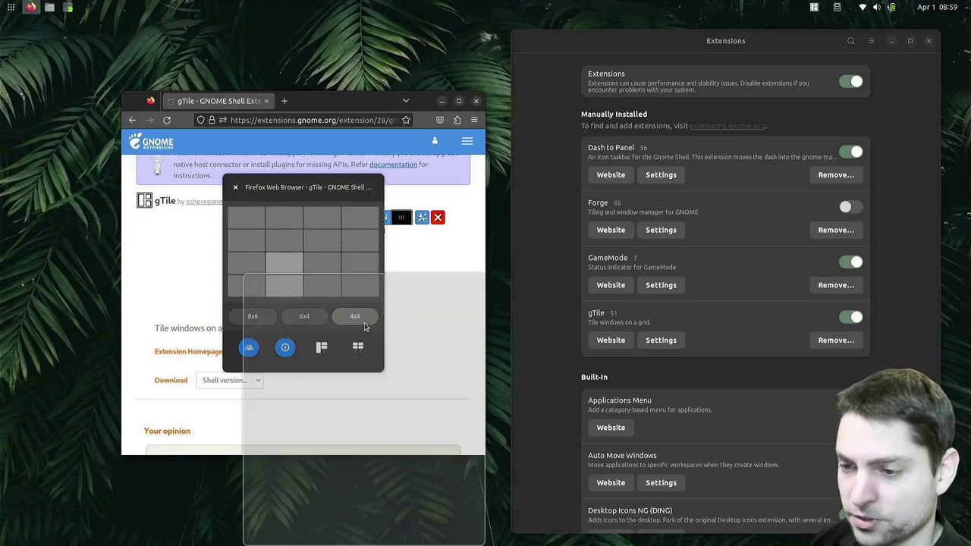
{"action": "key", "text": "Up"}
{"action": "key", "text": "Left"}
{"action": "key", "text": "Up"}
{"action": "key", "text": "Right"}
{"action": "key", "text": "Left"}
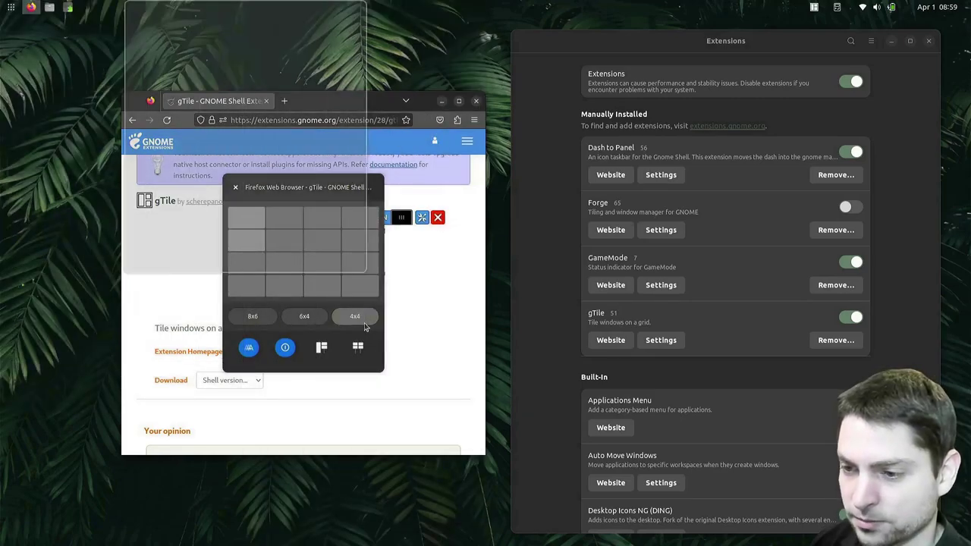
{"action": "key", "text": "shift+Down"}
{"action": "key", "text": "shift+Right"}
{"action": "key", "text": "Return"}
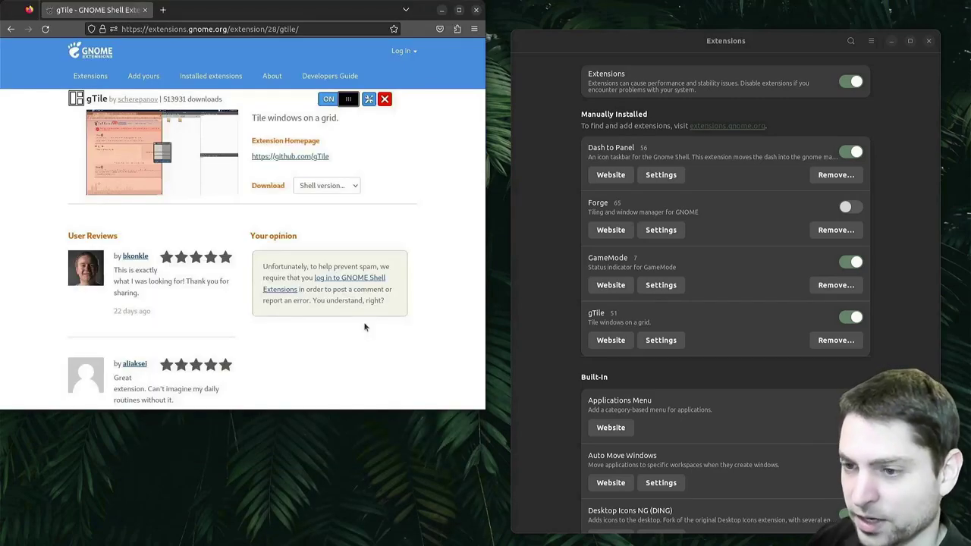
Dismiss the reopened gTile grid and open gTile's settings from Extensions
{"action": "key", "text": "super+Return"}
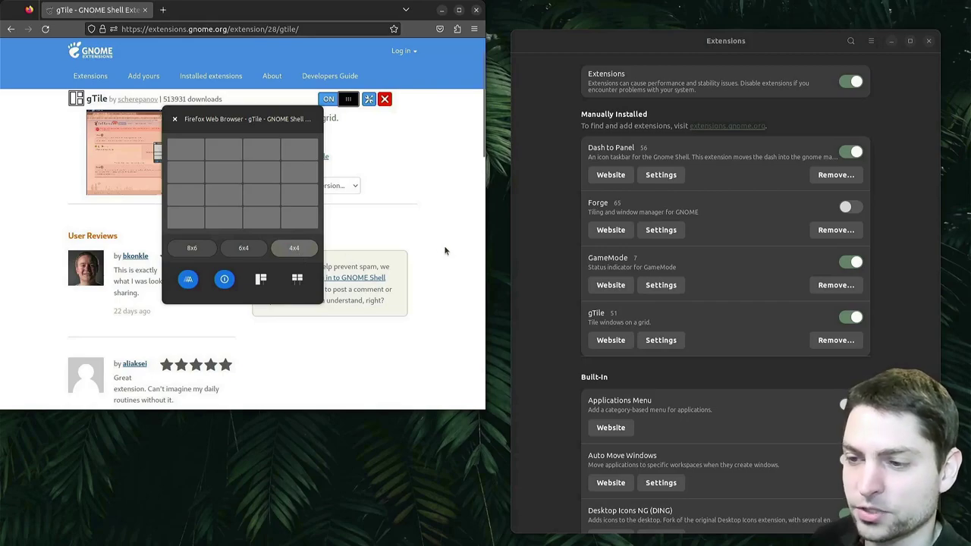
{"action": "key", "text": "Escape"}
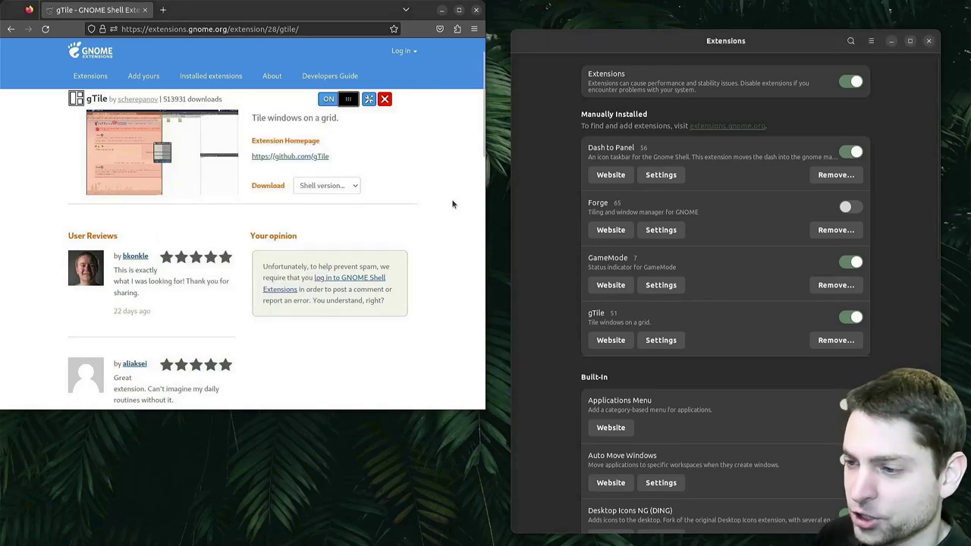
{"action": "left_click", "coordinate": [661, 340]}
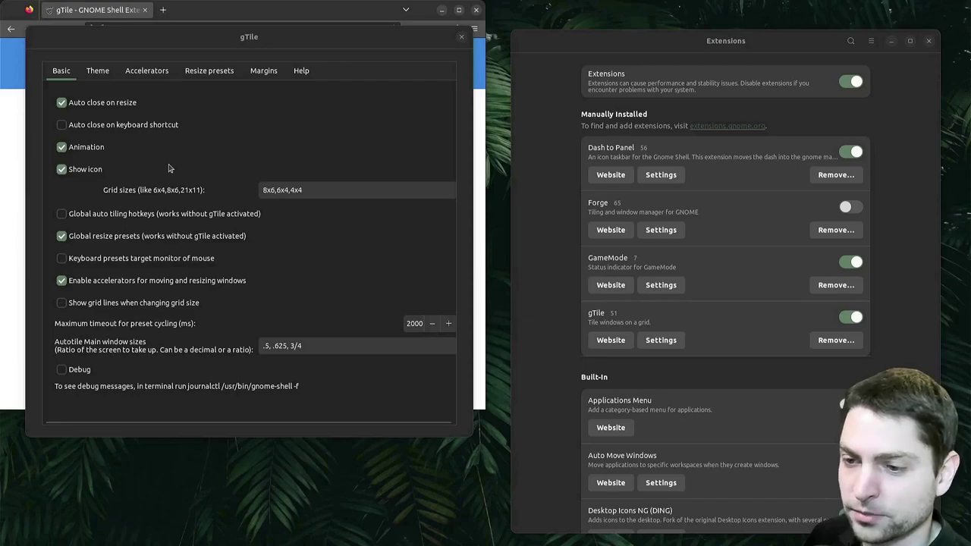
Change gTile's Grid sizes from 8x6,6x4,4x4 to 8x6,6x4,3x1
{"action": "left_click", "coordinate": [316, 190]}
{"action": "key", "text": "BackSpace"}
{"action": "key", "text": "BackSpace"}
{"action": "key", "text": "BackSpace"}
{"action": "type", "text": "3"}
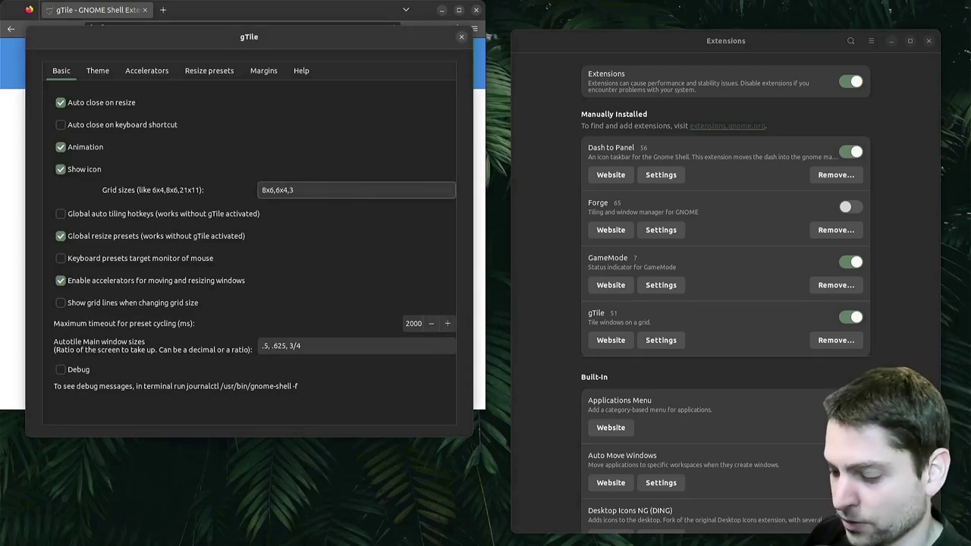
{"action": "type", "text": "x1"}
{"action": "left_click", "coordinate": [412, 145]}
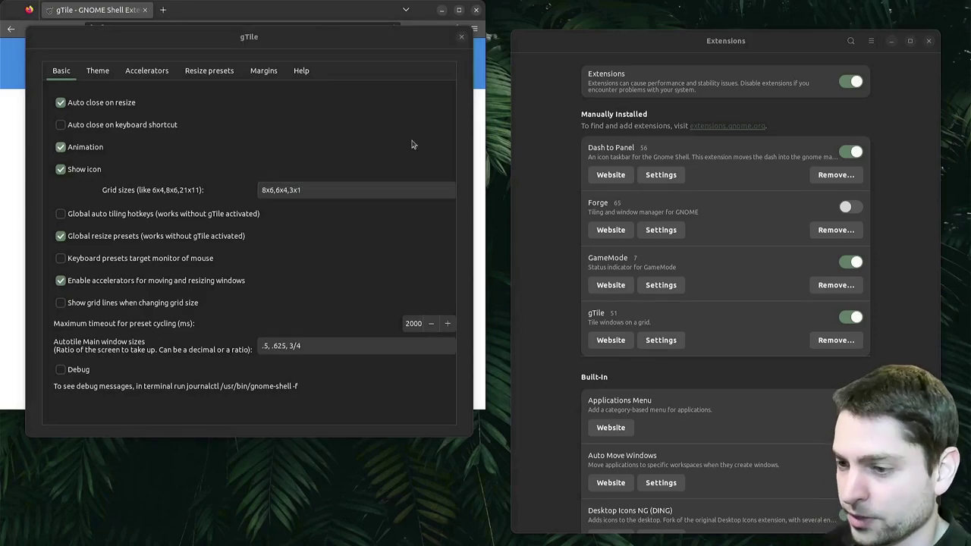
Tile the settings window into the left third using the new 3x1 grid
{"action": "key", "text": "super+Return"}
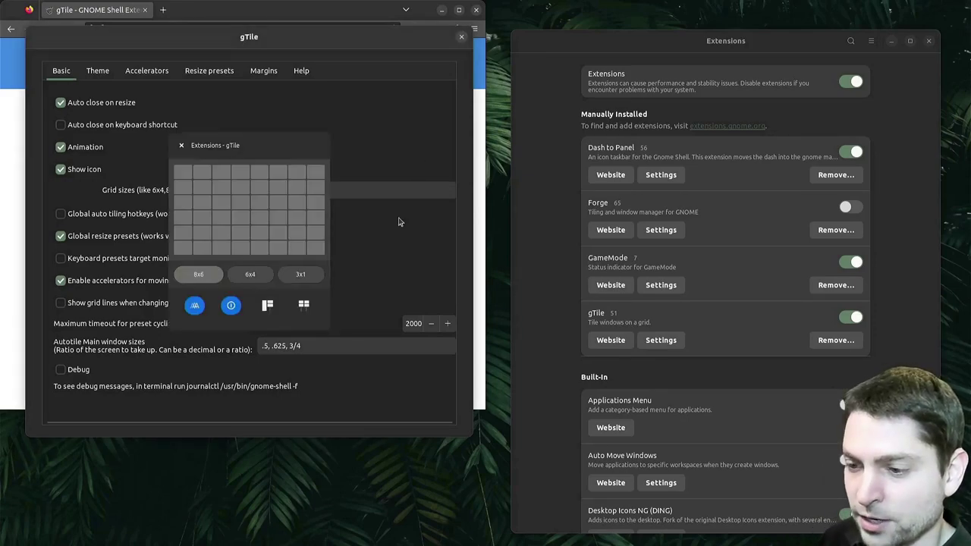
{"action": "left_click", "coordinate": [317, 275]}
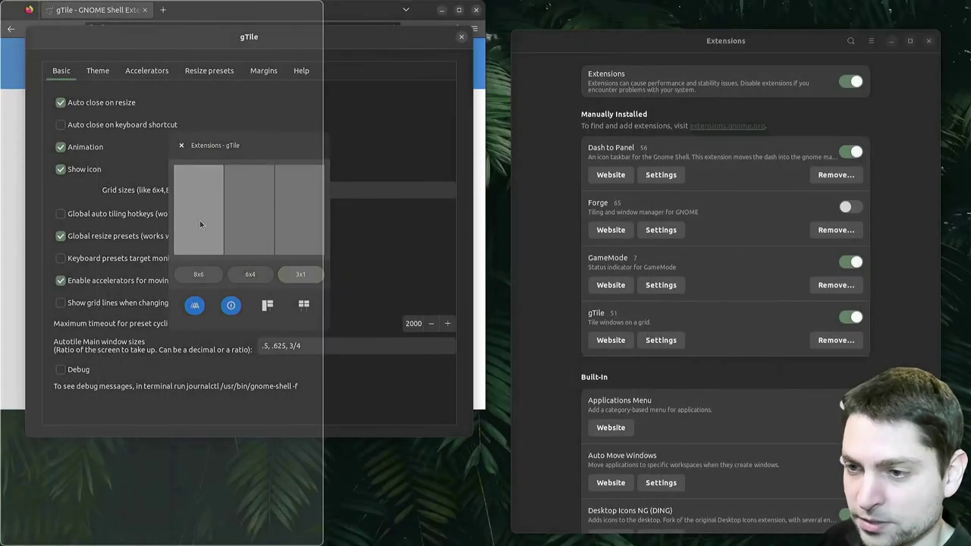
{"action": "left_click", "coordinate": [200, 222]}
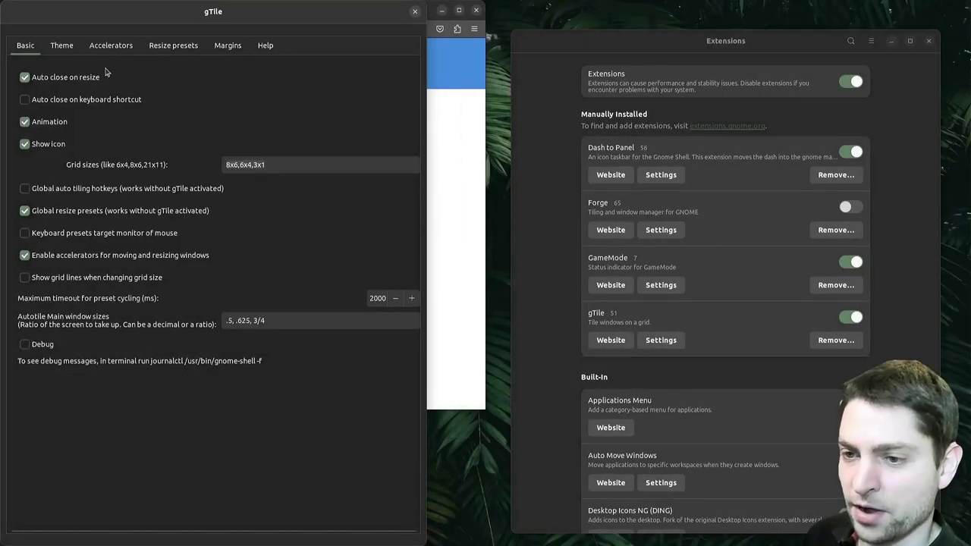
Look over the gTile theme options, keeping the Default theme
{"action": "left_click", "coordinate": [62, 45]}
{"action": "left_click", "coordinate": [78, 89]}
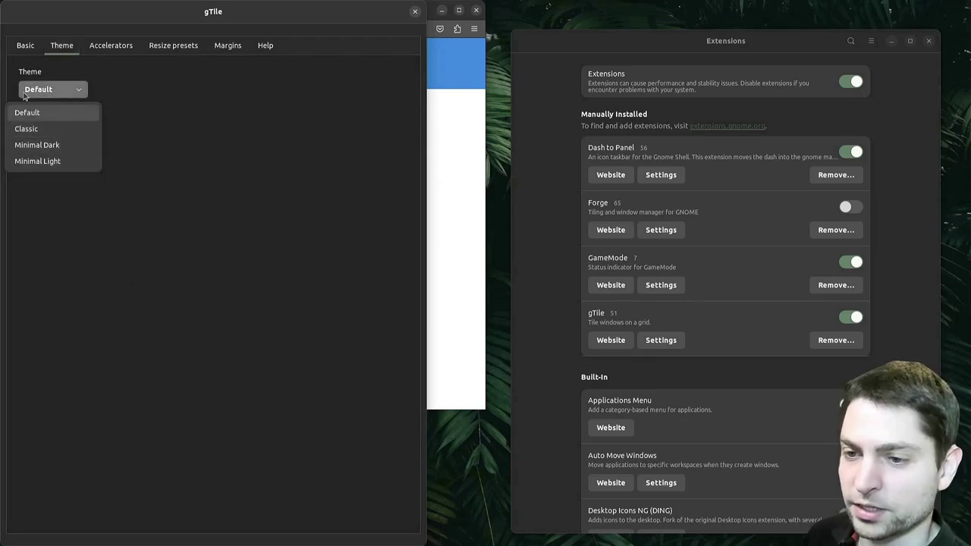
{"action": "left_click", "coordinate": [106, 73]}
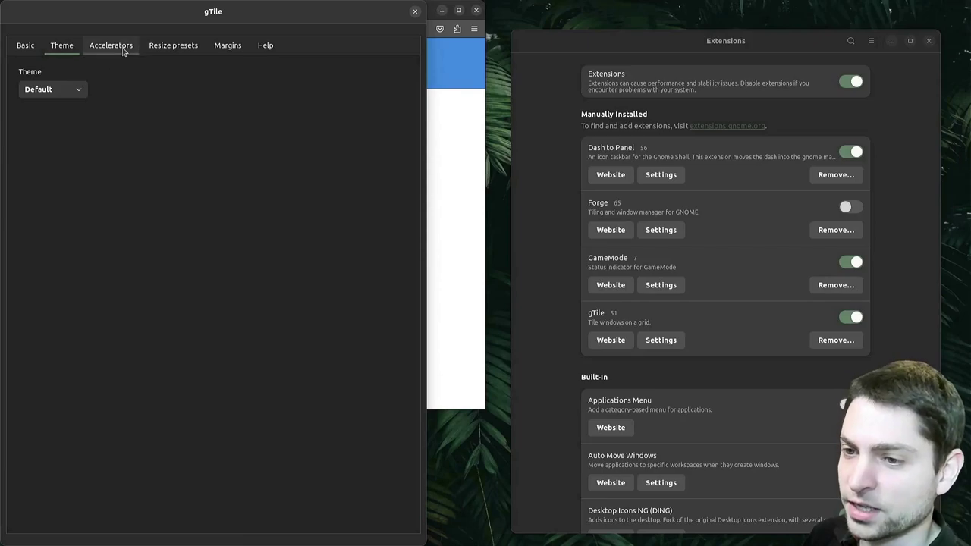
Scroll through the Accelerators shortcut list, then view the Resize presets definitions
{"action": "left_click", "coordinate": [113, 48]}
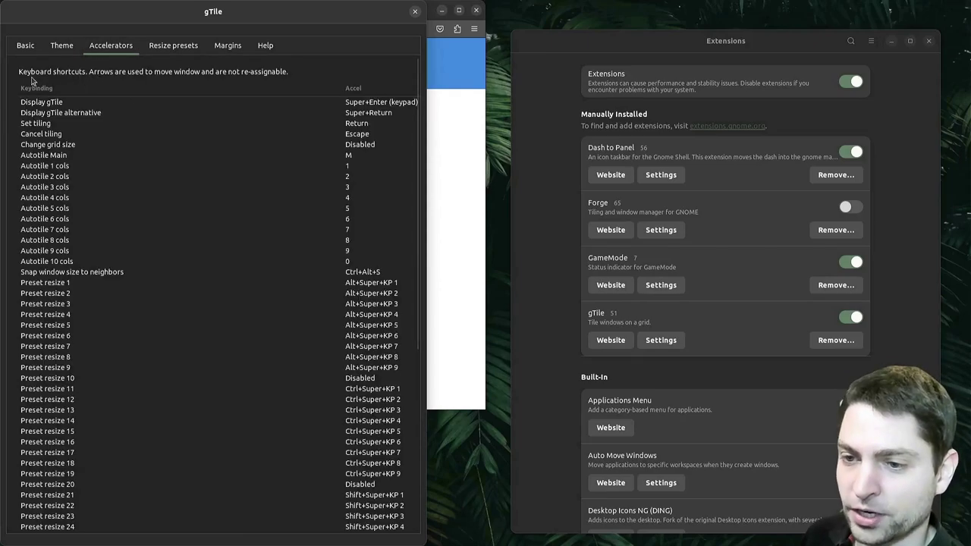
{"action": "scroll", "coordinate": [59, 179], "scroll_direction": "down", "scroll_amount": 5}
{"action": "scroll", "coordinate": [58, 179], "scroll_direction": "down", "scroll_amount": 2}
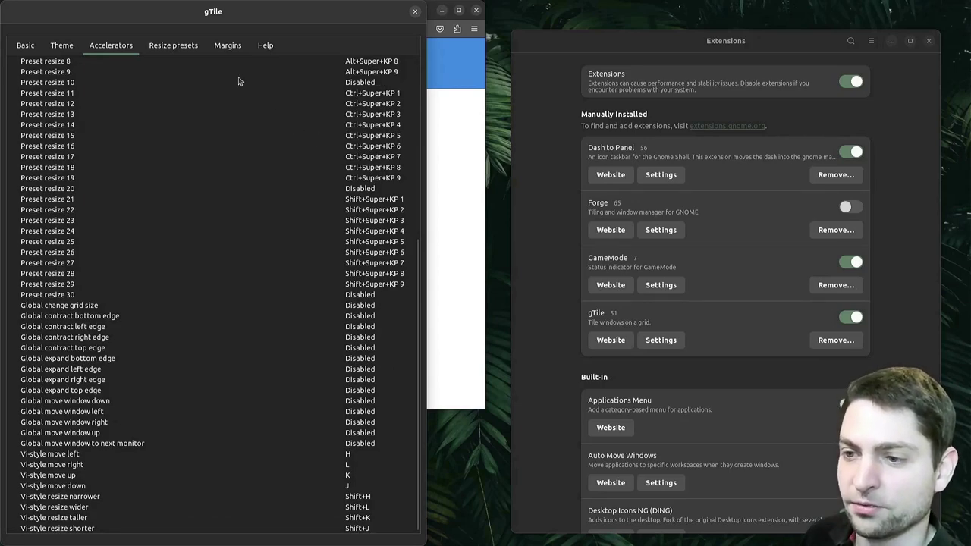
{"action": "left_click", "coordinate": [193, 47]}
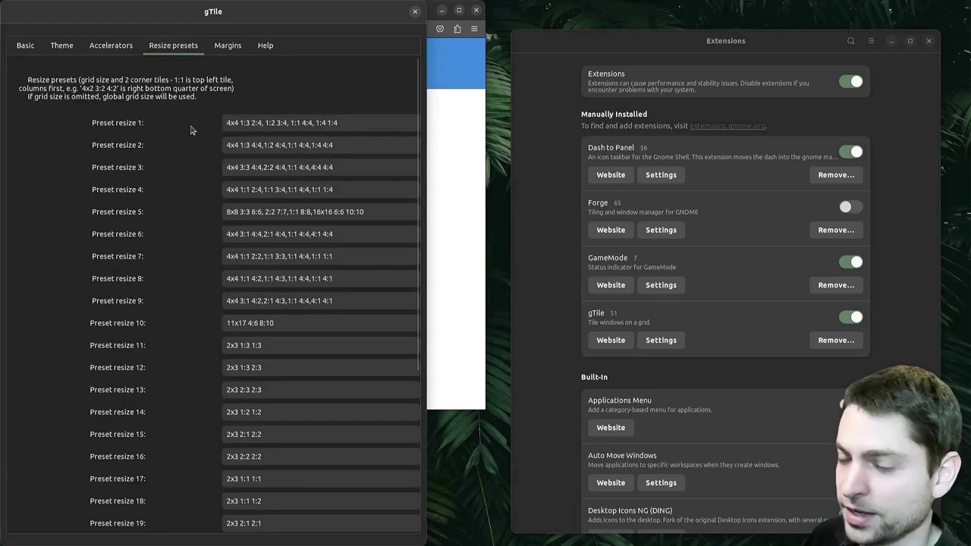
Select the first tile pair in Preset resize 1's '4x4 1:3 2:4' definition, then go back to Accelerators
{"action": "left_click", "coordinate": [237, 122]}
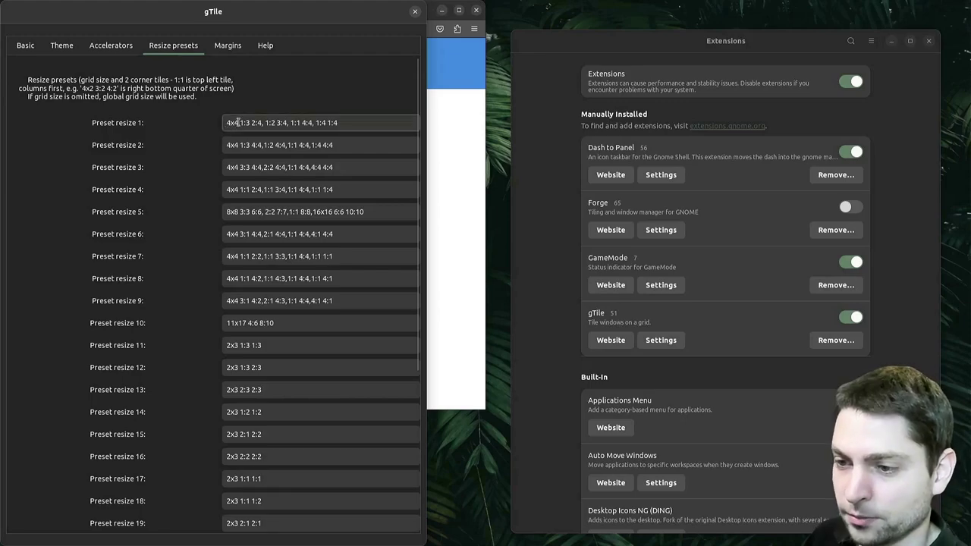
{"action": "left_click_drag", "start_coordinate": [242, 122], "coordinate": [338, 122]}
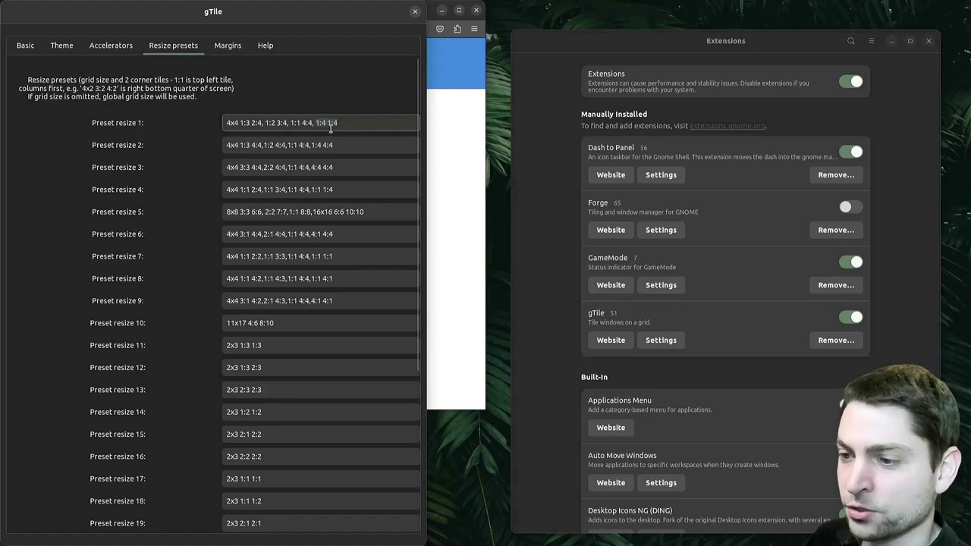
{"action": "left_click", "coordinate": [336, 128]}
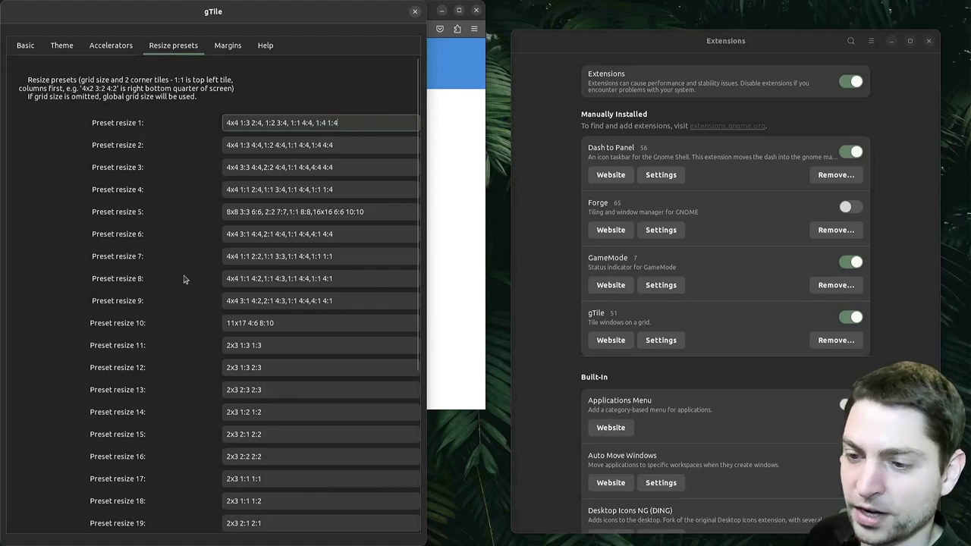
{"action": "scroll", "coordinate": [419, 133], "scroll_direction": "down", "scroll_amount": 5}
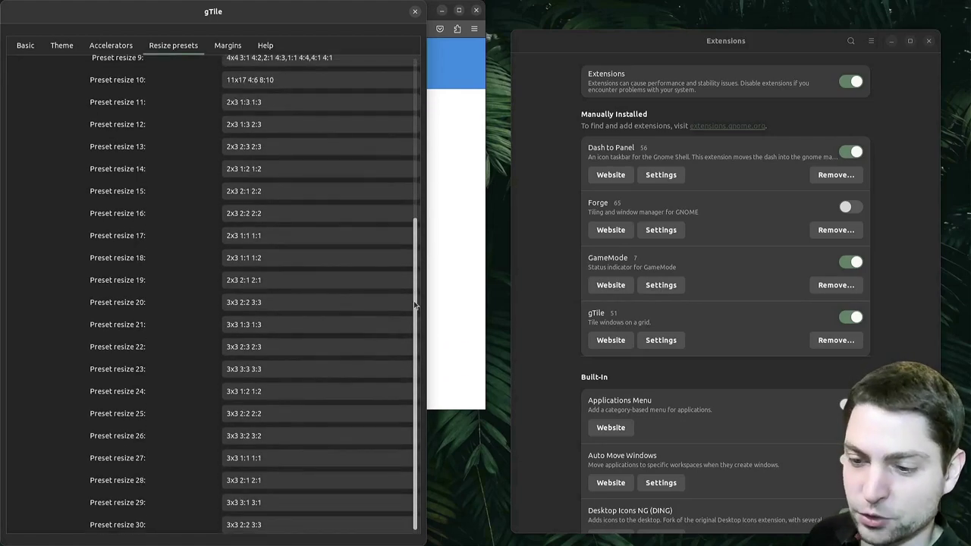
{"action": "scroll", "coordinate": [417, 199], "scroll_direction": "up", "scroll_amount": 4}
{"action": "scroll", "coordinate": [417, 199], "scroll_direction": "up", "scroll_amount": 2}
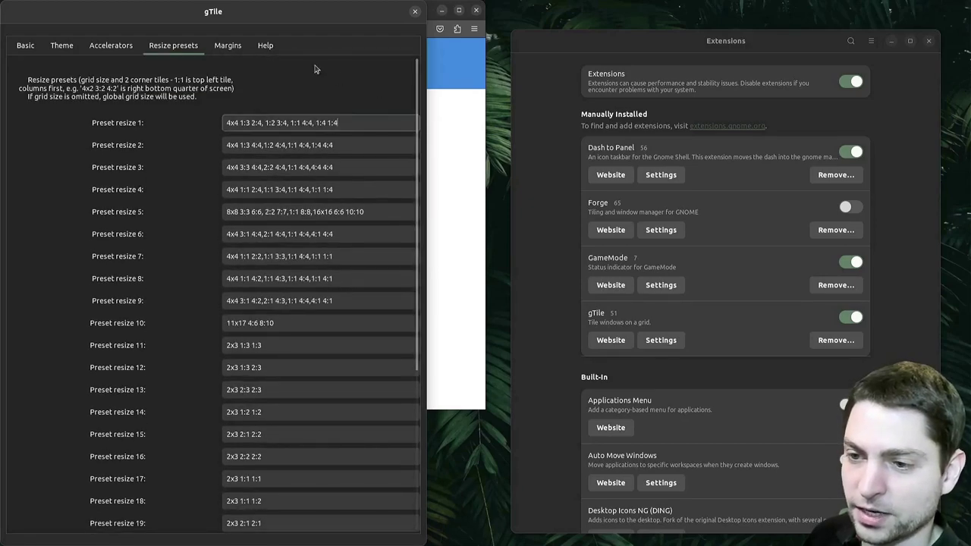
{"action": "left_click", "coordinate": [111, 45]}
{"action": "left_click", "coordinate": [56, 258]}
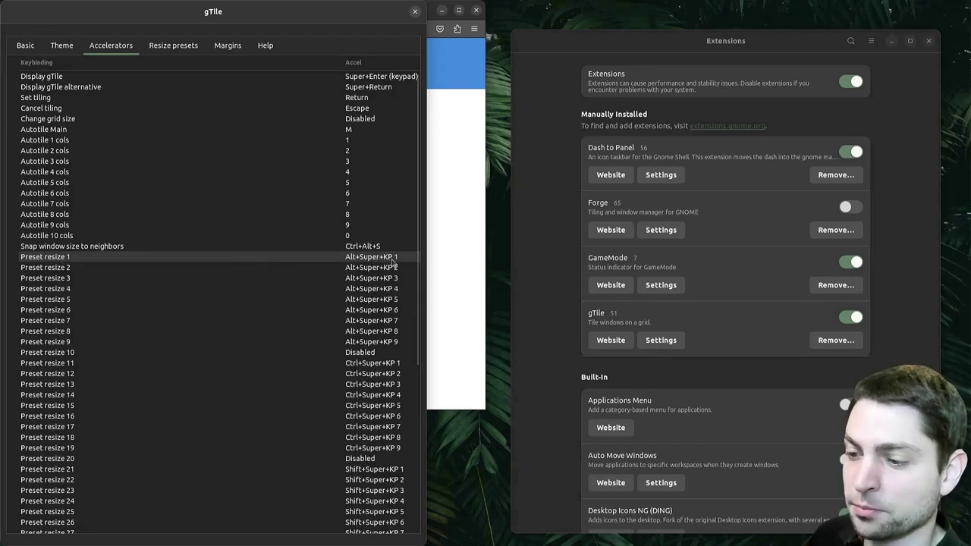
{"action": "scroll", "coordinate": [220, 330], "scroll_direction": "up", "scroll_amount": 1}
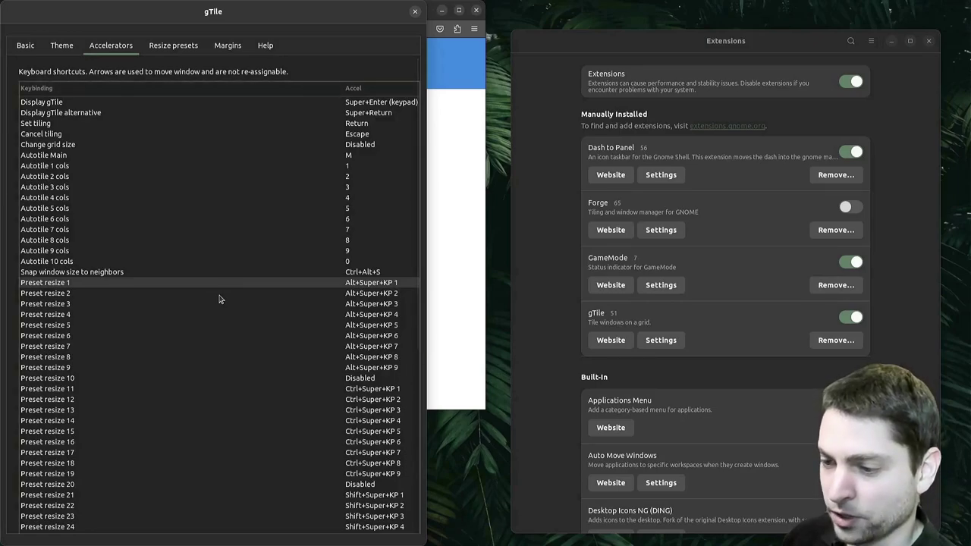
Cycle the settings window through the Alt+Super+keypad 1–9 presets, ending centred on screen
{"action": "key", "text": "alt+super+KP_1"}
{"action": "key", "text": "alt+super+KP_3"}
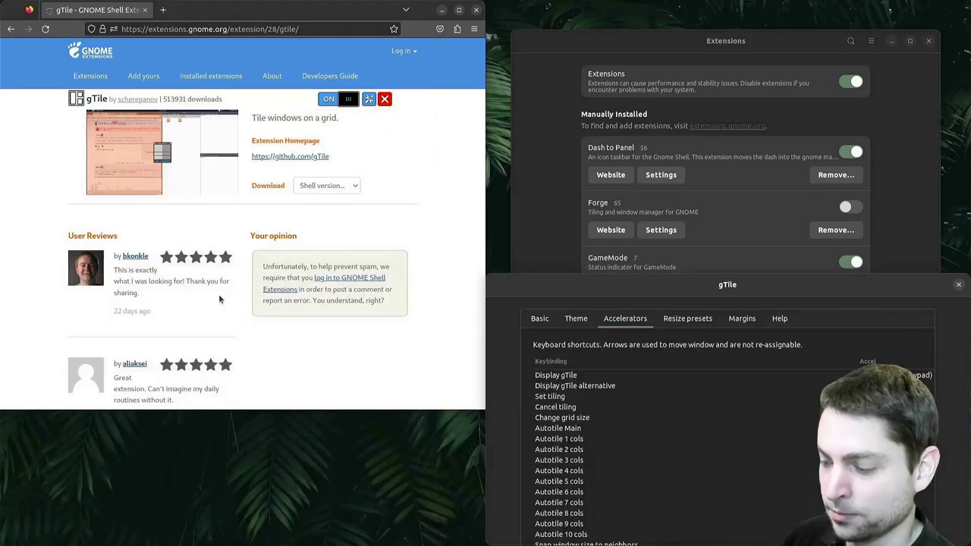
{"action": "key", "text": "alt+super+KP_7"}
{"action": "key", "text": "alt+super+KP_9"}
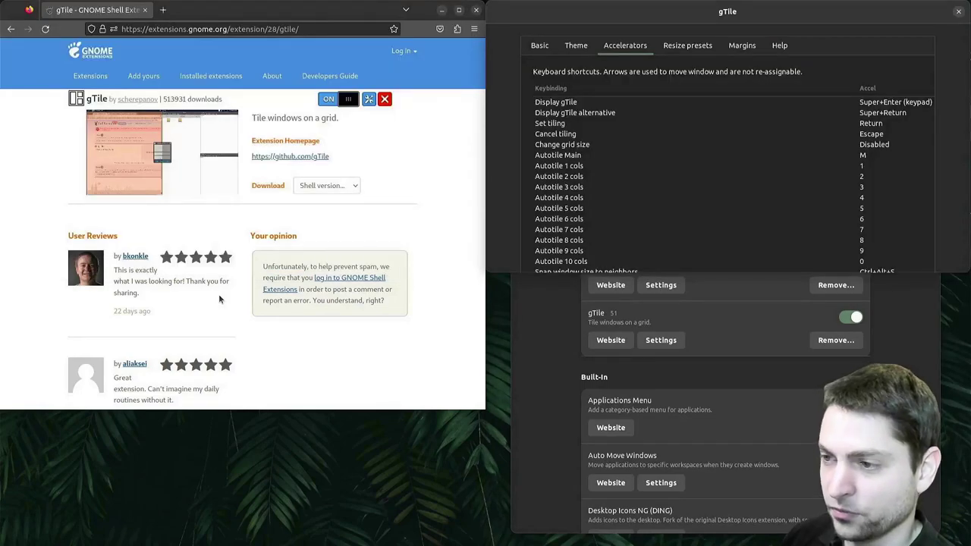
{"action": "key", "text": "alt+super+KP_7"}
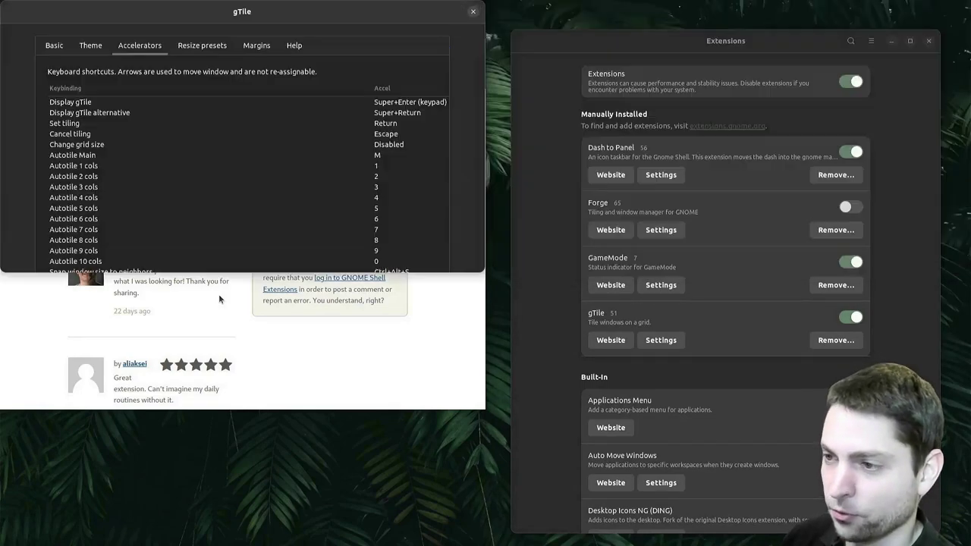
{"action": "key", "text": "alt+super+KP_4"}
{"action": "key", "text": "alt+super+KP_6"}
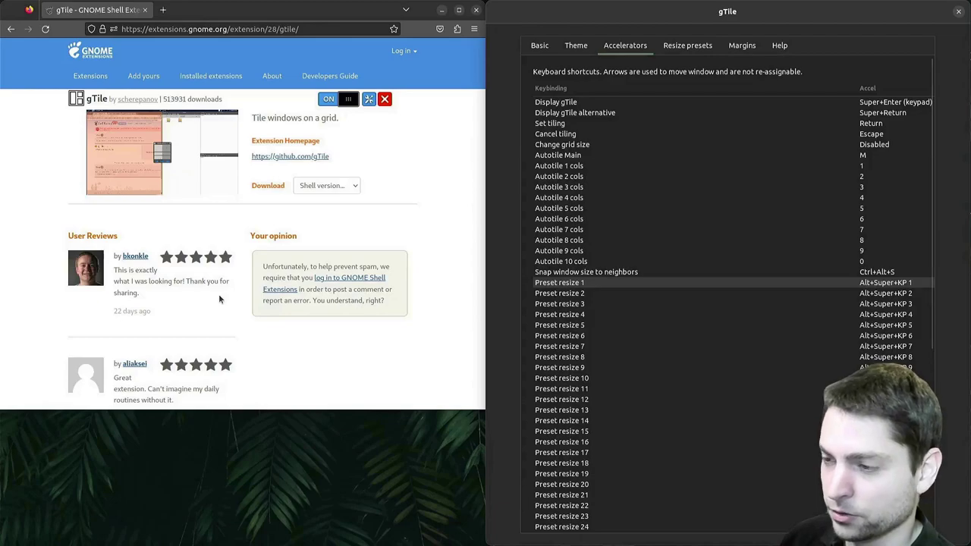
{"action": "key", "text": "alt+super+KP_8"}
{"action": "key", "text": "alt+super+KP_2"}
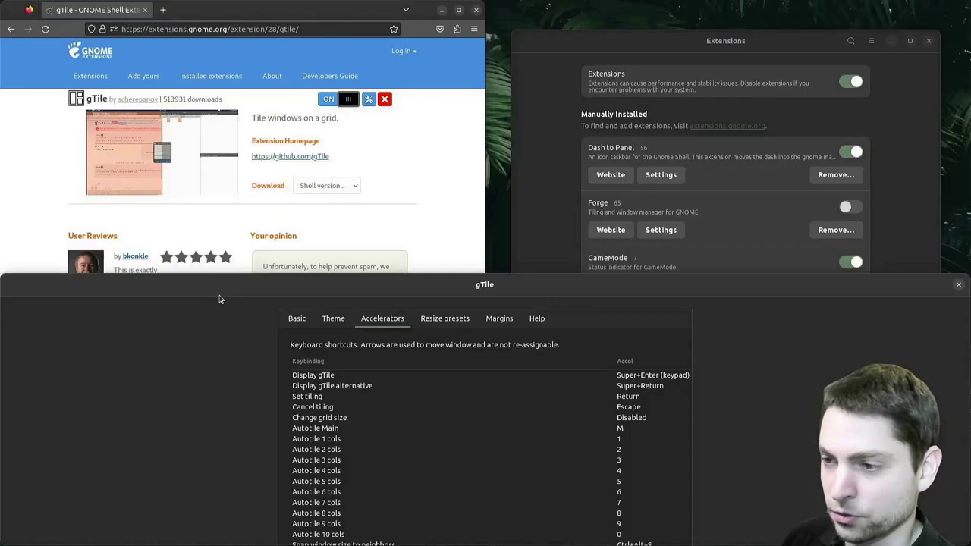
{"action": "key", "text": "alt+super+KP_1"}
{"action": "key", "text": "alt+super+KP_4"}
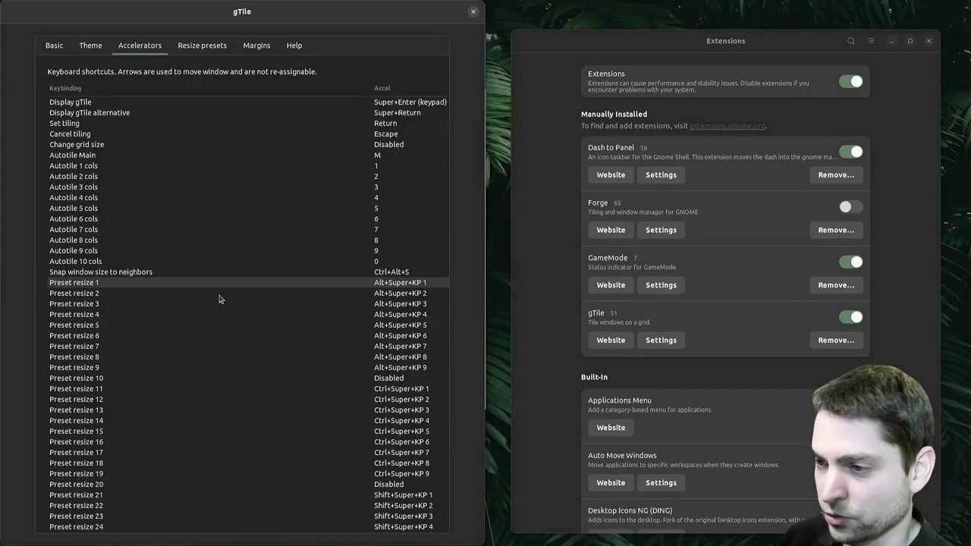
{"action": "key", "text": "alt+super+KP_7"}
{"action": "key", "text": "alt+super+KP_9"}
{"action": "key", "text": "alt+super+KP_3"}
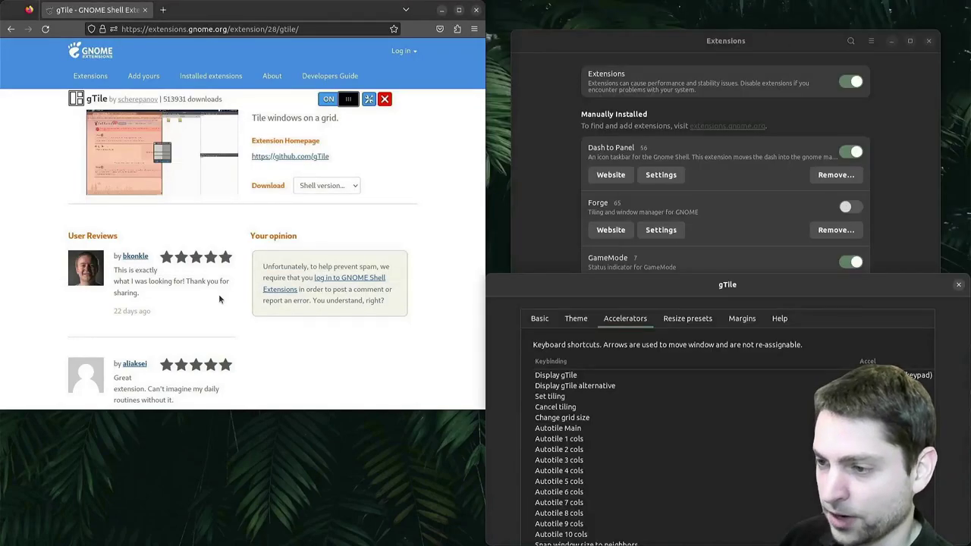
{"action": "key", "text": "alt+super+KP_5"}
Cycle through the Ctrl+Super+keypad third presets, then drag the window to the top centre
{"action": "scroll", "coordinate": [557, 200], "scroll_direction": "down", "scroll_amount": 3}
{"action": "scroll", "coordinate": [557, 200], "scroll_direction": "down", "scroll_amount": 4}
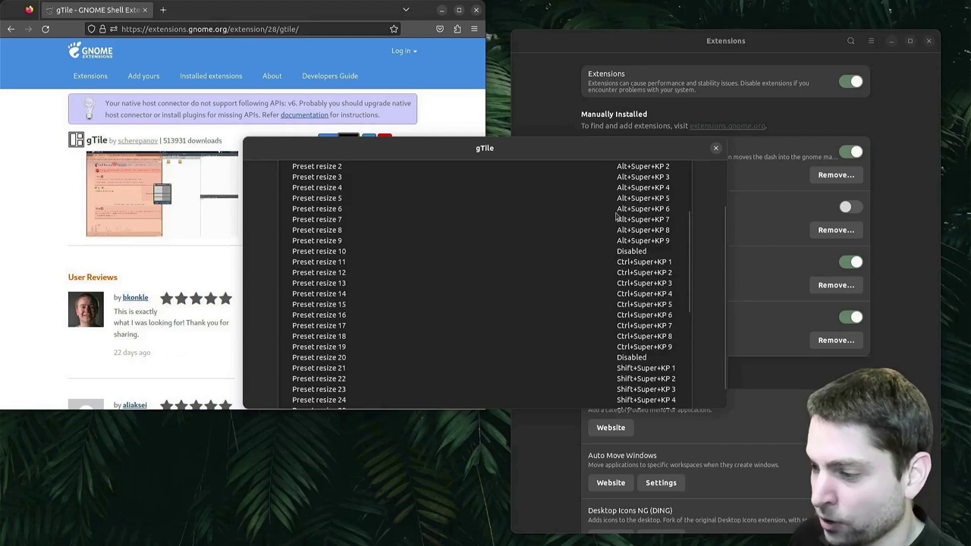
{"action": "scroll", "coordinate": [625, 314], "scroll_direction": "down", "scroll_amount": 3}
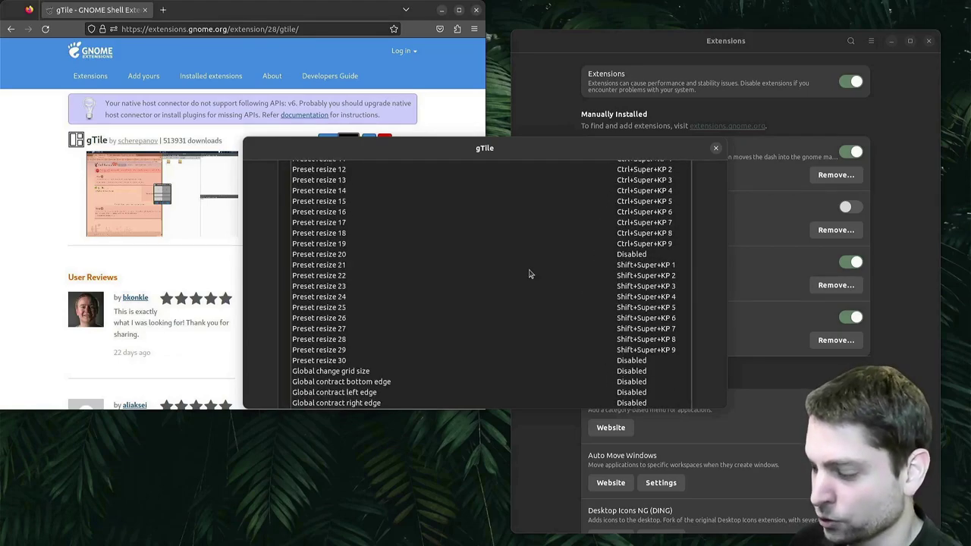
{"action": "key", "text": "ctrl+super+KP_1"}
{"action": "key", "text": "ctrl+super+KP_4"}
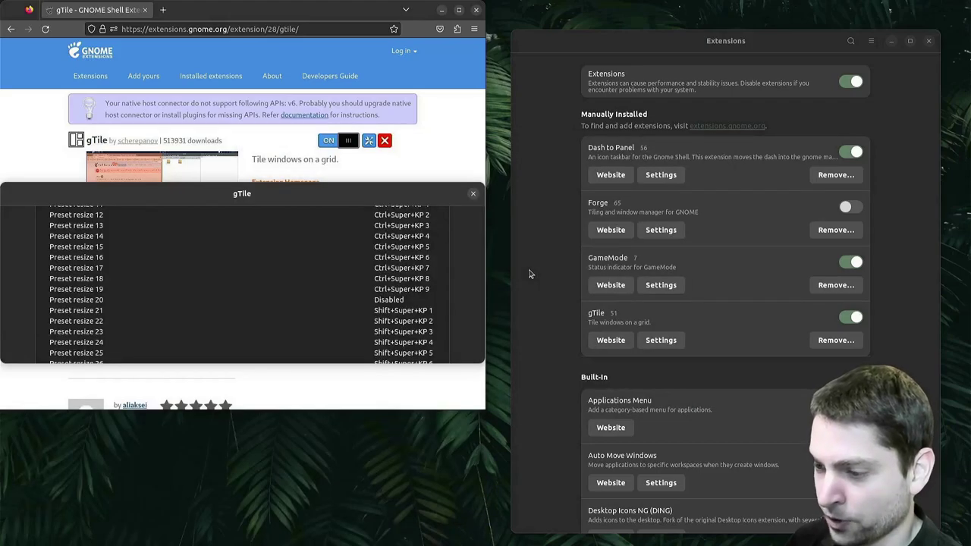
{"action": "key", "text": "ctrl+super+KP_7"}
{"action": "key", "text": "ctrl+super+KP_9"}
{"action": "key", "text": "ctrl+super+KP_6"}
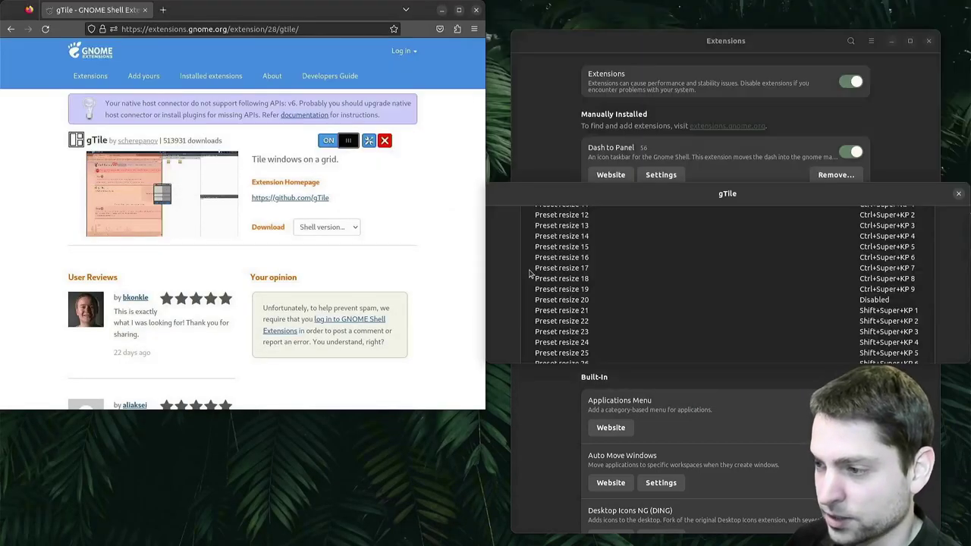
{"action": "key", "text": "ctrl+super+KP_3"}
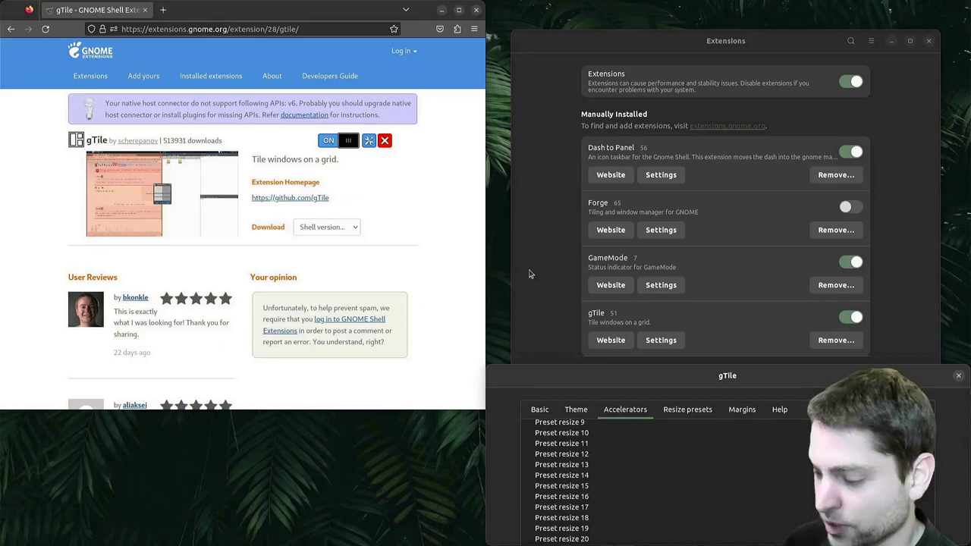
{"action": "key", "text": "ctrl+super+KP_4"}
{"action": "key", "text": "ctrl+super+KP_7"}
{"action": "key", "text": "ctrl+super+KP_9"}
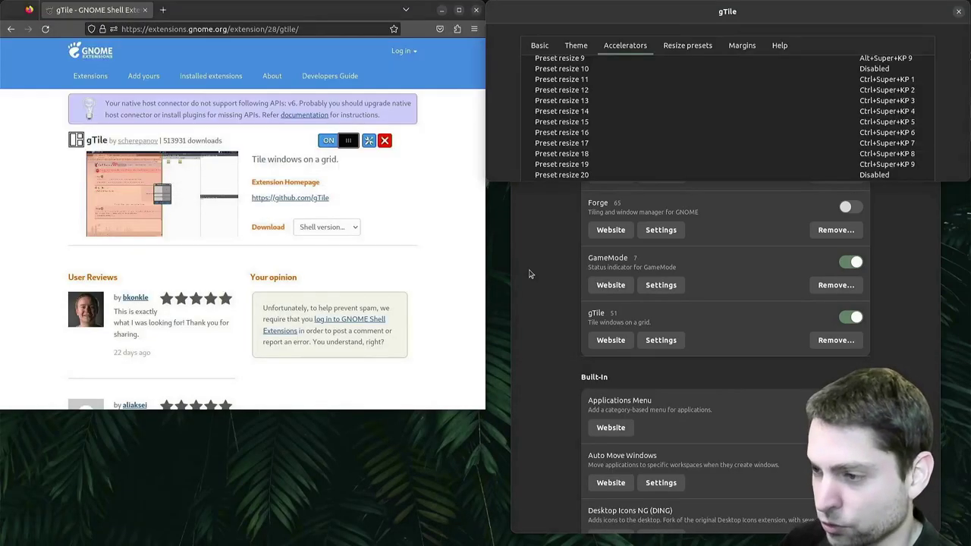
{"action": "key", "text": "ctrl+super+KP_3"}
{"action": "key", "text": "ctrl+super+KP_9"}
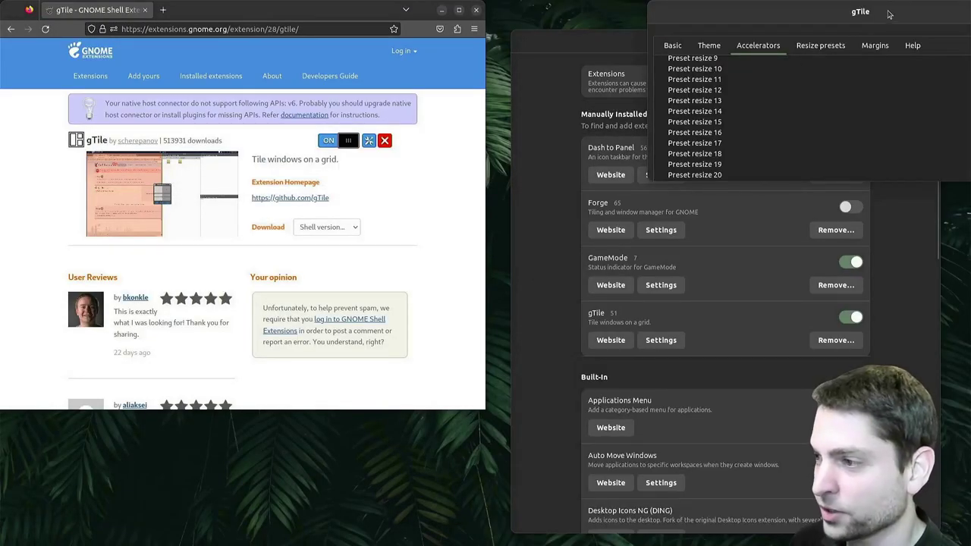
{"action": "left_click_drag", "start_coordinate": [895, 12], "coordinate": [528, 119]}
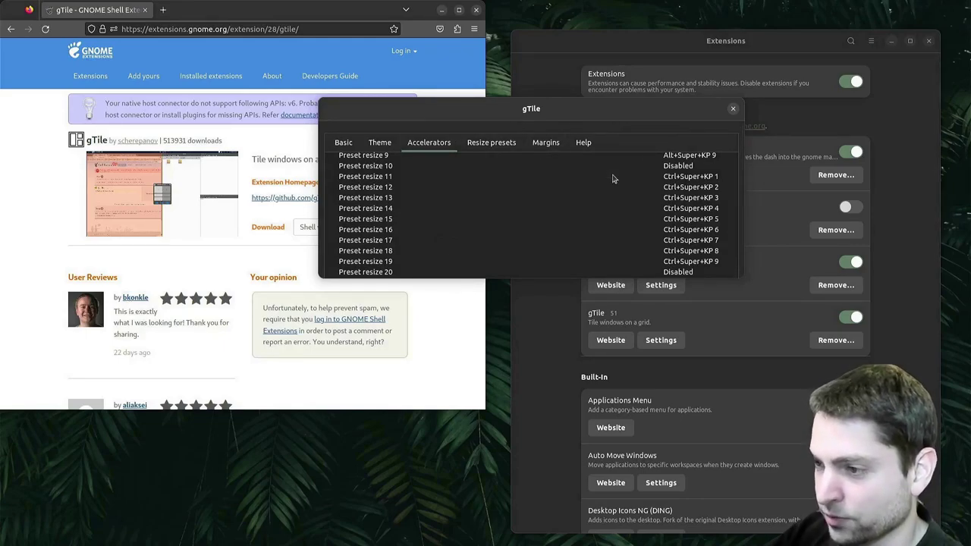
Open a terminal with Ctrl+Alt+T and run it through the Ctrl+Super+keypad presets, ending centred
{"action": "key", "text": "ctrl+alt+t"}
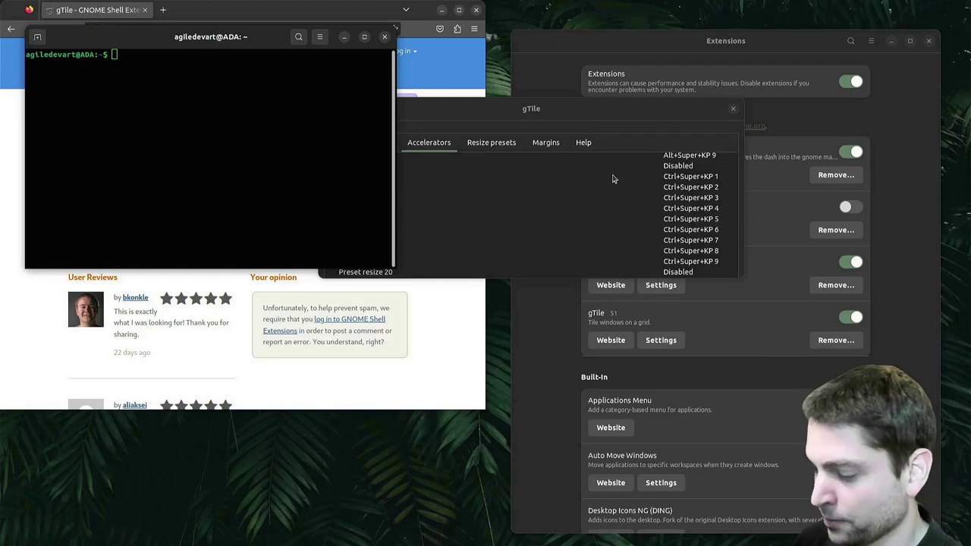
{"action": "key", "text": "ctrl+super+KP_1"}
{"action": "key", "text": "ctrl+super+KP_2"}
{"action": "key", "text": "ctrl+super+KP_3"}
{"action": "key", "text": "ctrl+super+KP_4"}
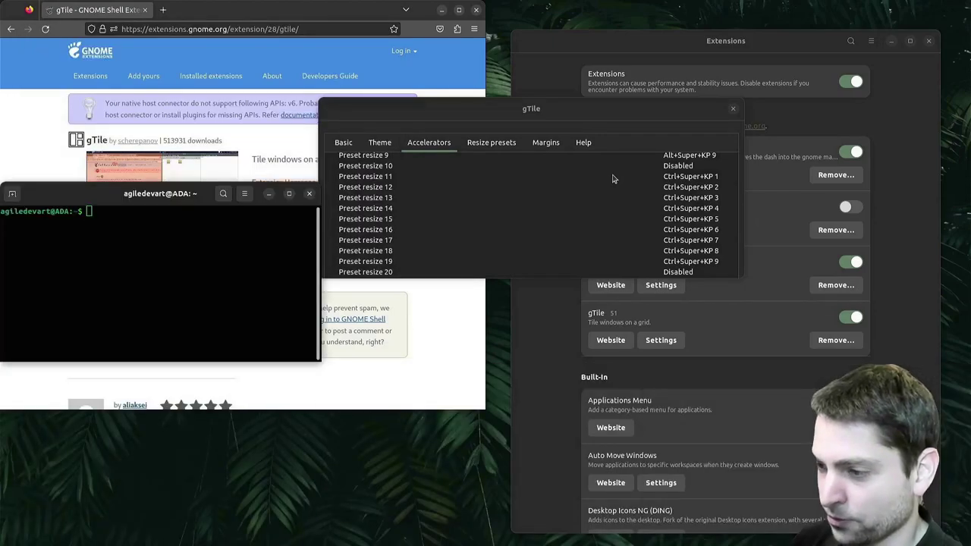
{"action": "key", "text": "ctrl+super+KP_5"}
{"action": "key", "text": "ctrl+super+KP_6"}
{"action": "key", "text": "ctrl+super+KP_7"}
{"action": "key", "text": "ctrl+super+KP_8"}
{"action": "key", "text": "ctrl+super+KP_9"}
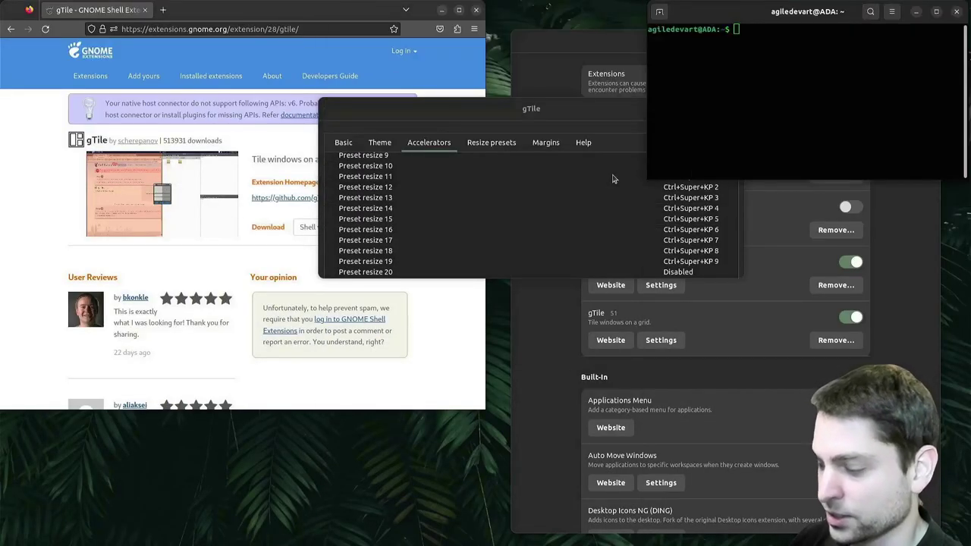
{"action": "key", "text": "ctrl+super+KP_6"}
{"action": "key", "text": "ctrl+super+KP_3"}
{"action": "key", "text": "ctrl+super+KP_2"}
{"action": "key", "text": "ctrl+super+KP_4"}
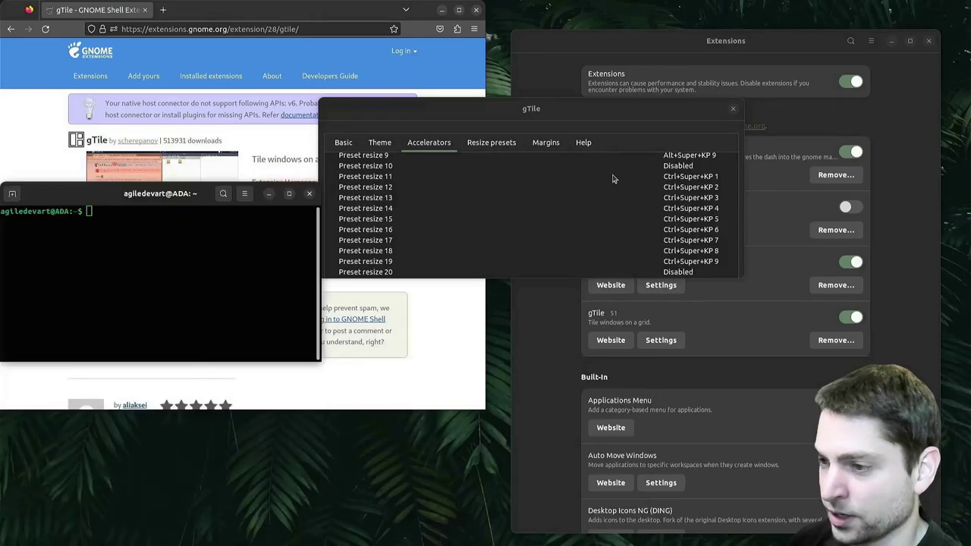
{"action": "key", "text": "ctrl+super+KP_8"}
{"action": "key", "text": "ctrl+super+KP_2"}
{"action": "key", "text": "ctrl+super+KP_5"}
{"action": "key", "text": "ctrl+super+KP_1"}
{"action": "key", "text": "ctrl+super+KP_5"}
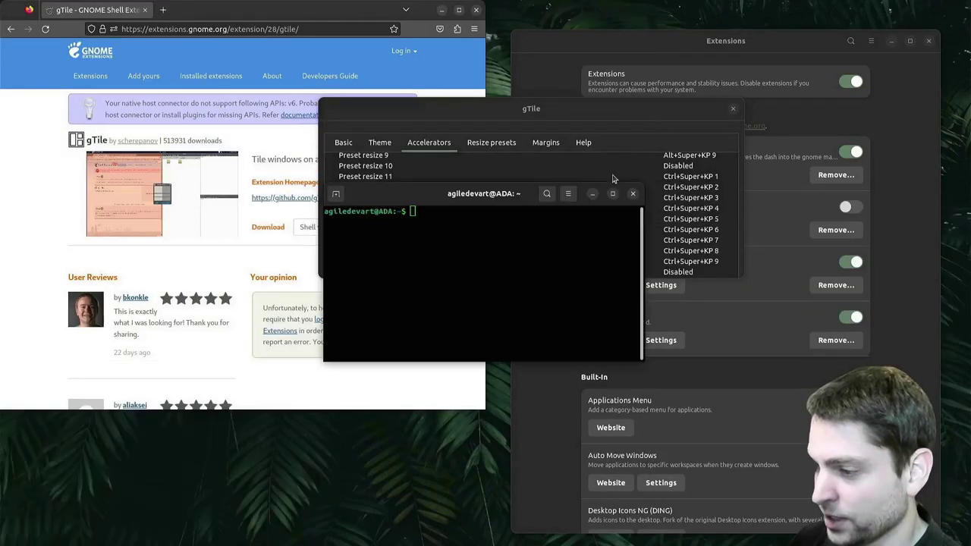
{"action": "key", "text": "ctrl+super+KP_9"}
{"action": "key", "text": "ctrl+super+KP_7"}
{"action": "key", "text": "ctrl+super+KP_5"}
{"action": "key", "text": "ctrl+super+KP_3"}
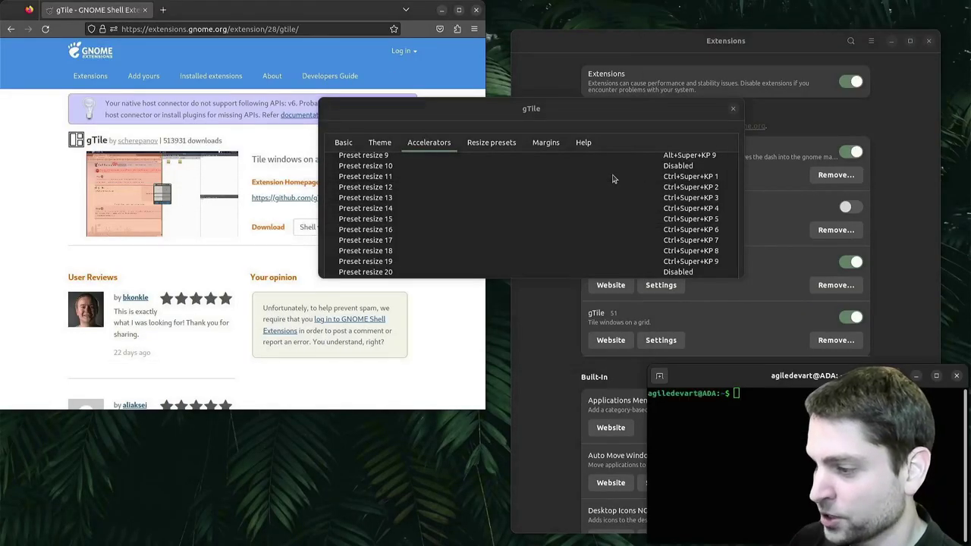
{"action": "key", "text": "ctrl+super+KP_5"}
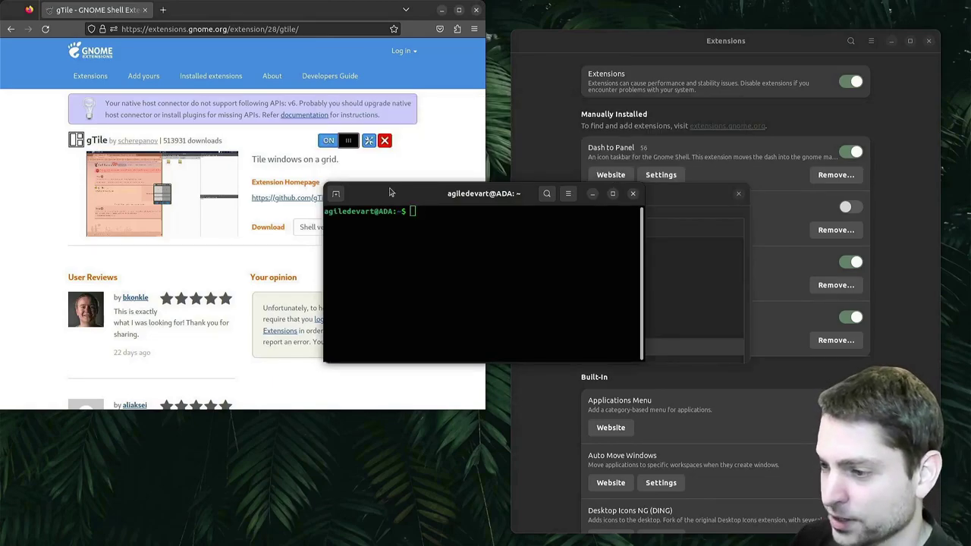
Tile the terminal into the right third using gTile's 3x1 grid
{"action": "key", "text": "super+Return"}
{"action": "key", "text": "Right"}
{"action": "key", "text": "Right"}
{"action": "key", "text": "Left"}
{"action": "key", "text": "Left"}
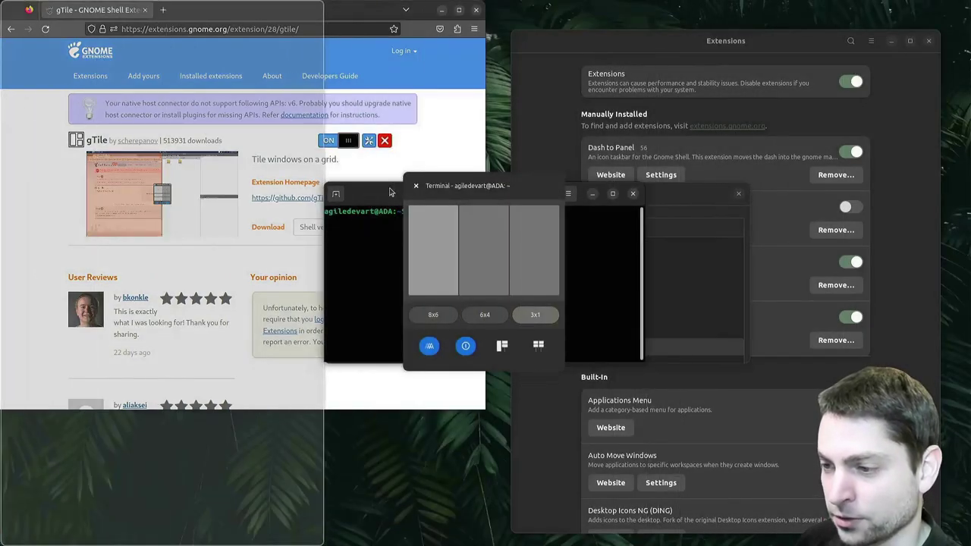
{"action": "key", "text": "Right"}
{"action": "key", "text": "Right"}
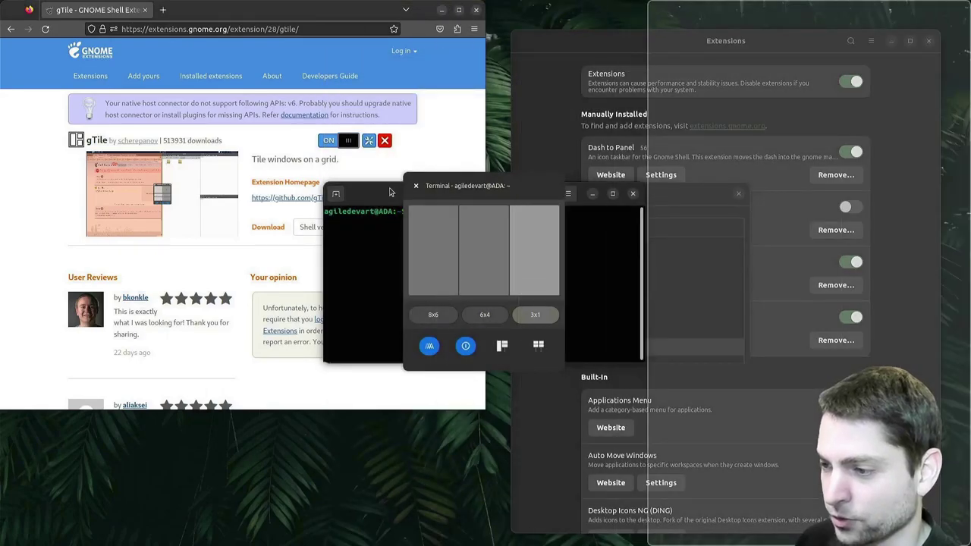
{"action": "key", "text": "Return"}
Tile Firefox across the left two-thirds with the gTile grid
{"action": "key", "text": "alt+Tab"}
{"action": "key", "text": "alt+Tab"}
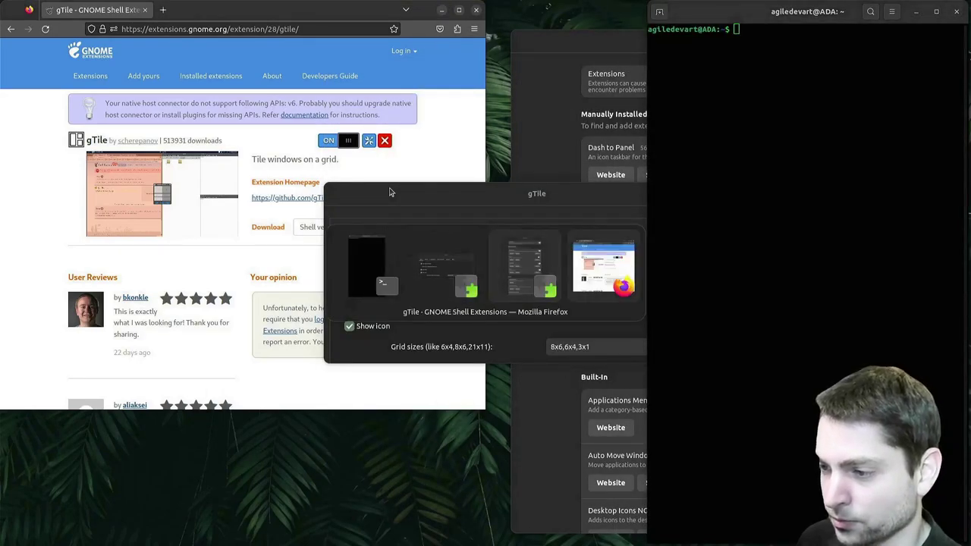
{"action": "key", "text": "super+Return"}
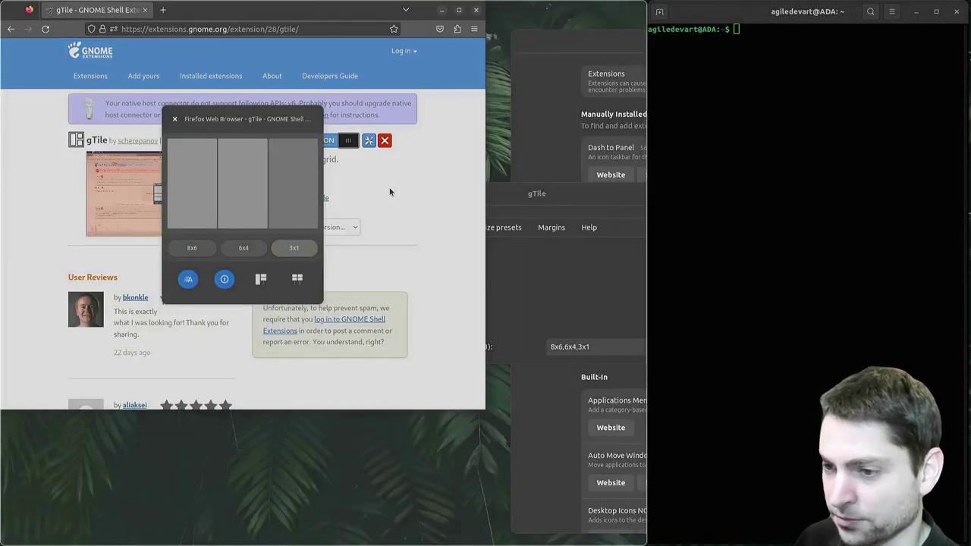
{"action": "key", "text": "Return"}
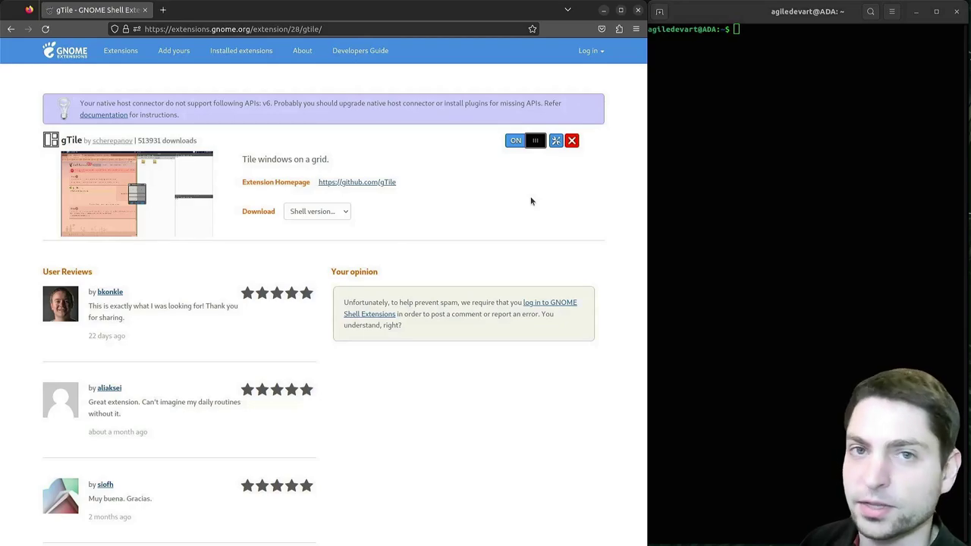
Switch gTile off in Extensions and install Tiling Assistant from its extensions.gnome.org page
{"action": "key", "text": "alt+Tab"}
{"action": "key", "text": "alt+Tab"}
{"action": "key", "text": "alt+Tab"}
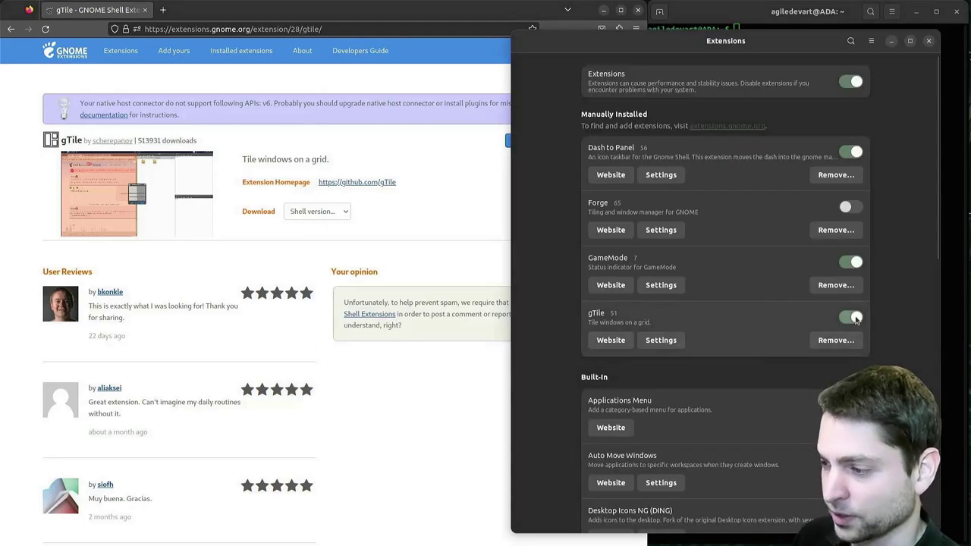
{"action": "left_click", "coordinate": [854, 318]}
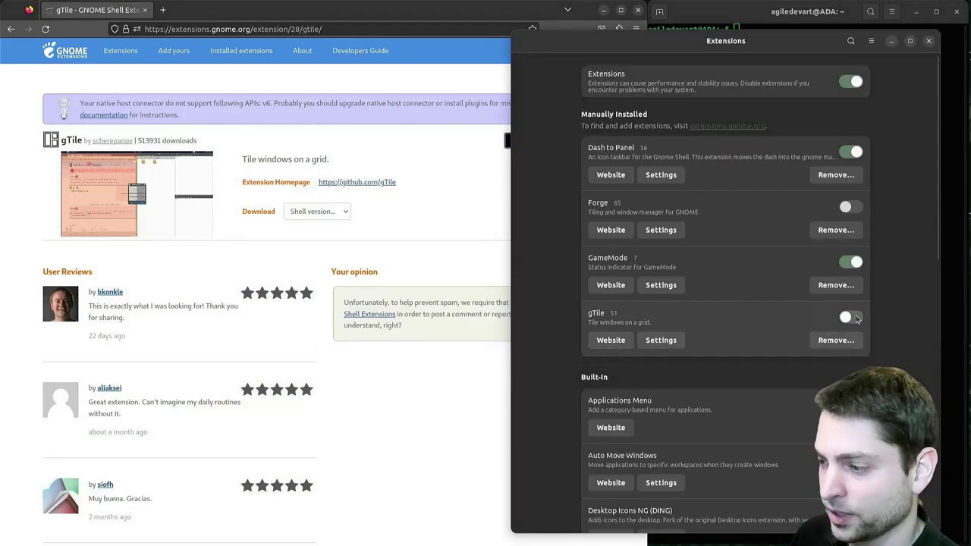
{"action": "key", "text": "alt+Tab"}
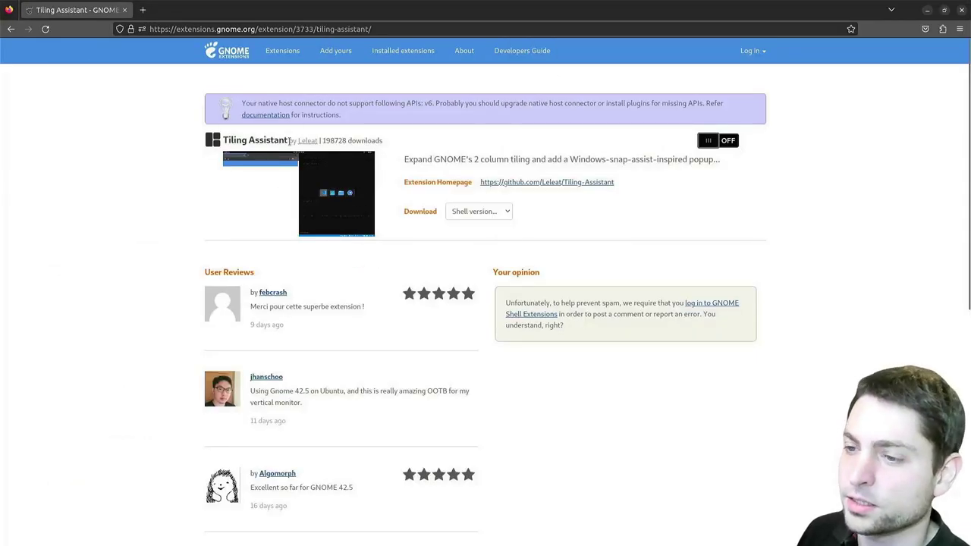
{"action": "left_click", "coordinate": [718, 141]}
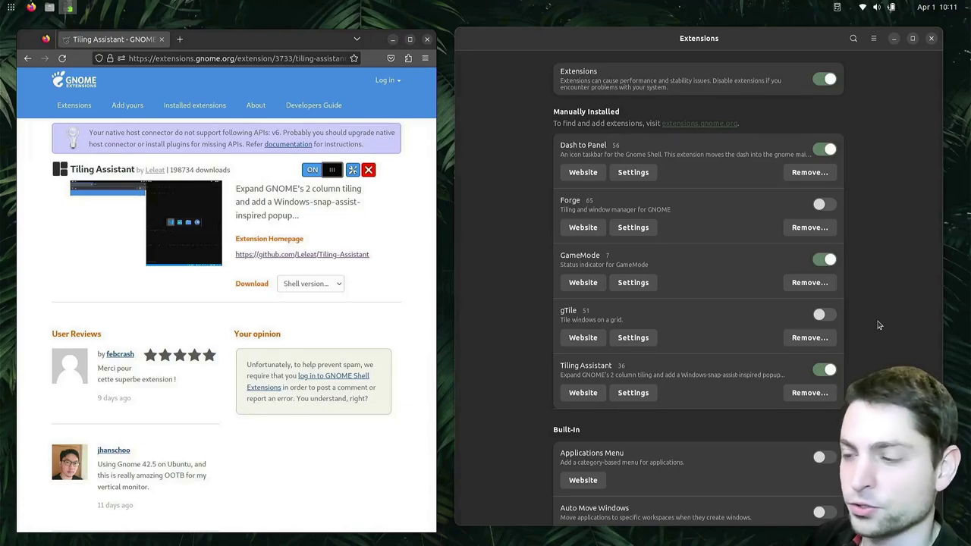
Snap Extensions right and Firefox left, then open a terminal and drag it into the middle column
{"action": "left_click_drag", "start_coordinate": [653, 40], "coordinate": [968, 151]}
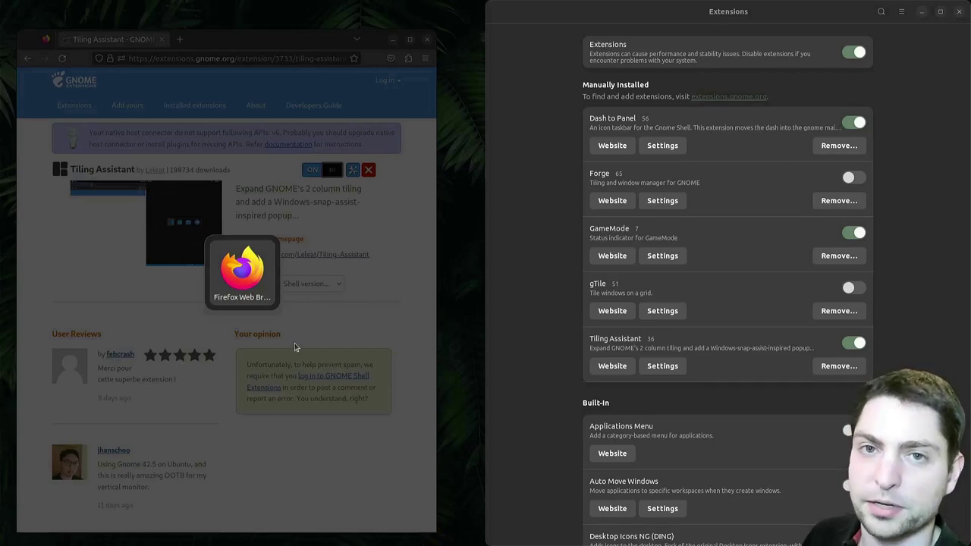
{"action": "left_click", "coordinate": [256, 272]}
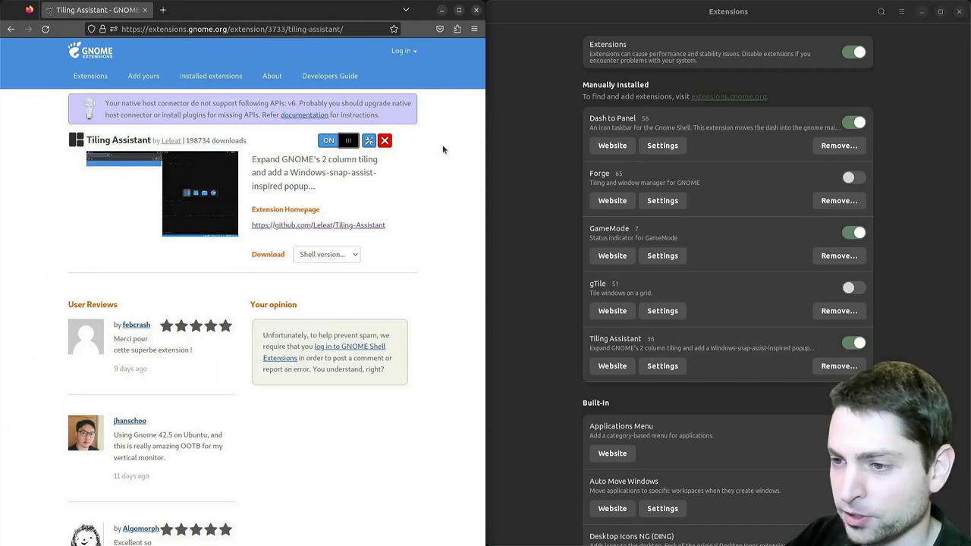
{"action": "key", "text": "ctrl+alt+t"}
{"action": "left_click_drag", "start_coordinate": [537, 174], "coordinate": [377, 544]}
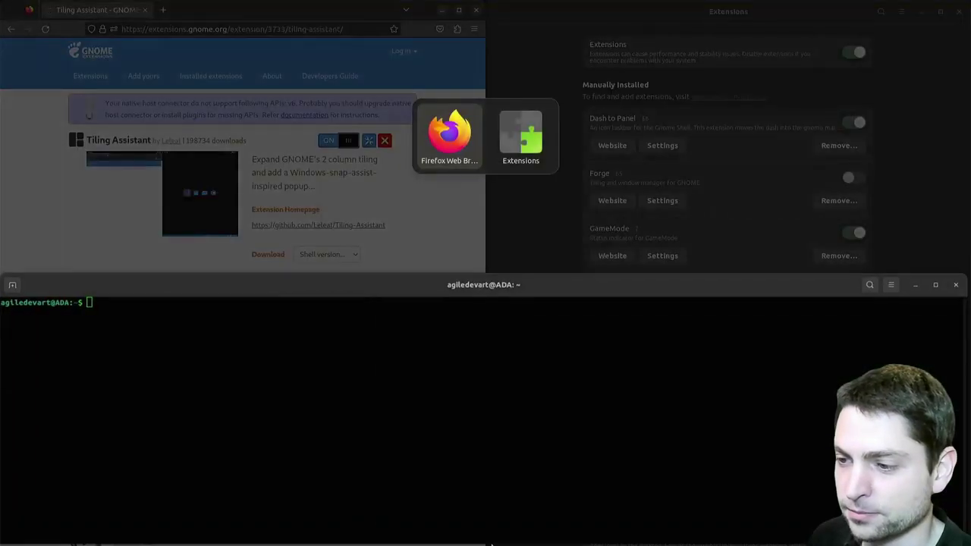
{"action": "left_click", "coordinate": [773, 217]}
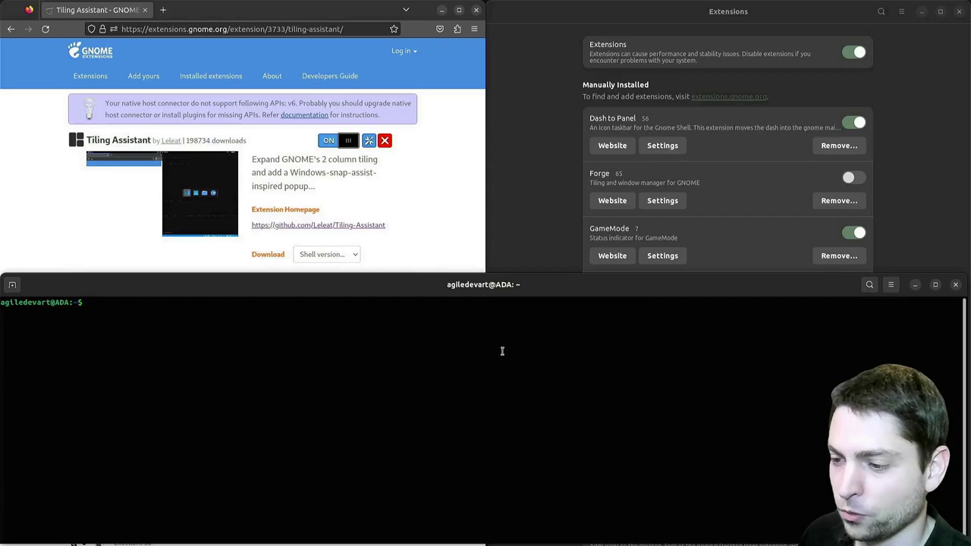
{"action": "left_click_drag", "start_coordinate": [489, 296], "coordinate": [525, 193]}
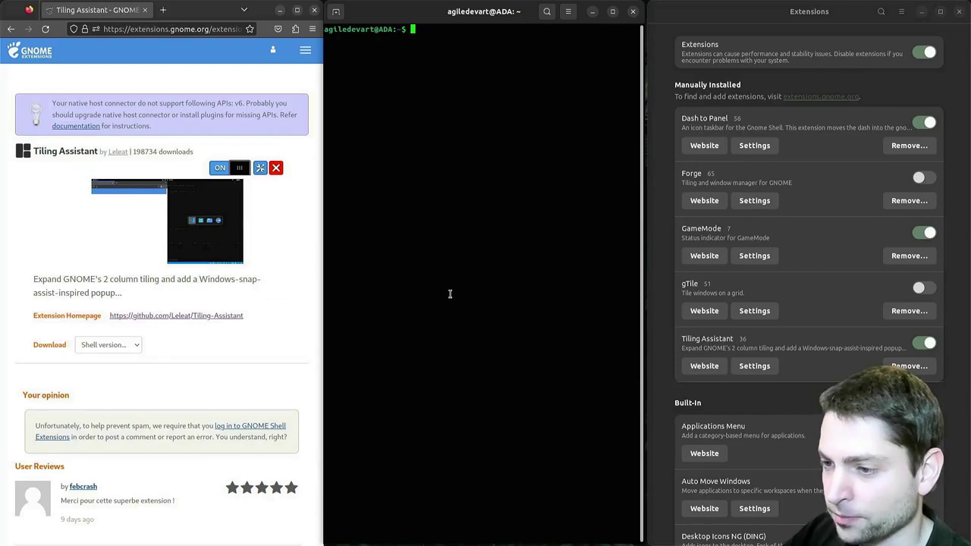
Lift the middle terminal off its tile, widen Extensions leftward and make the bottom terminal taller
{"action": "left_click_drag", "start_coordinate": [471, 12], "coordinate": [516, 542]}
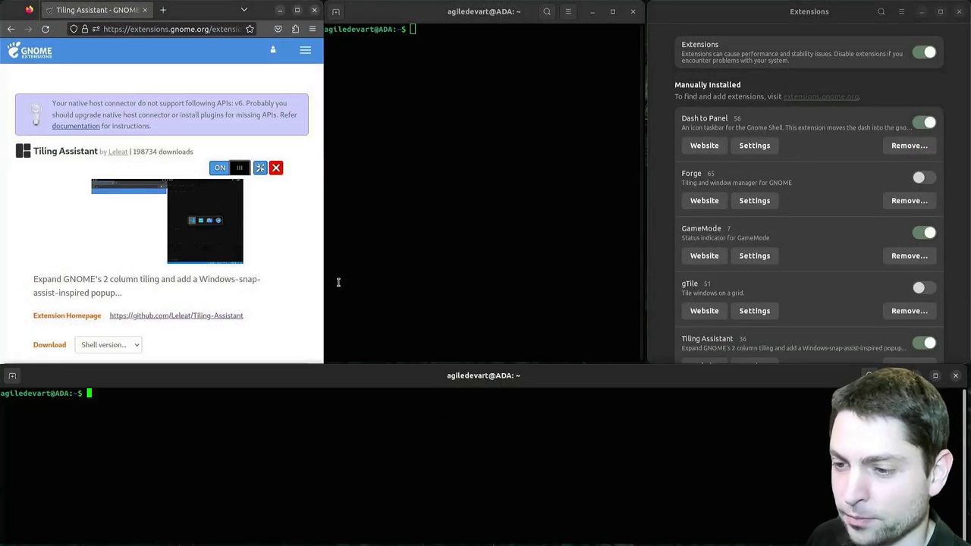
{"action": "left_click", "coordinate": [293, 248]}
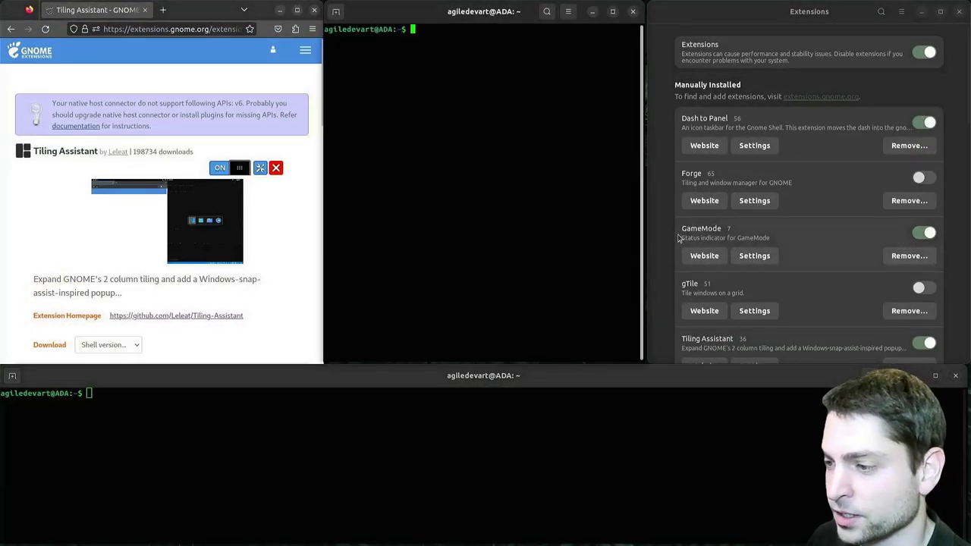
{"action": "key", "text": "alt+Tab"}
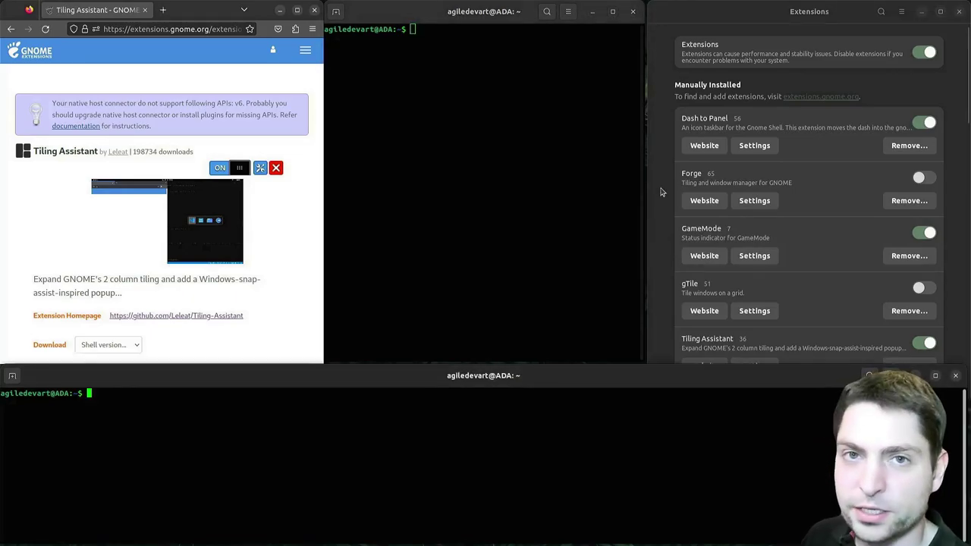
{"action": "left_click", "coordinate": [648, 191]}
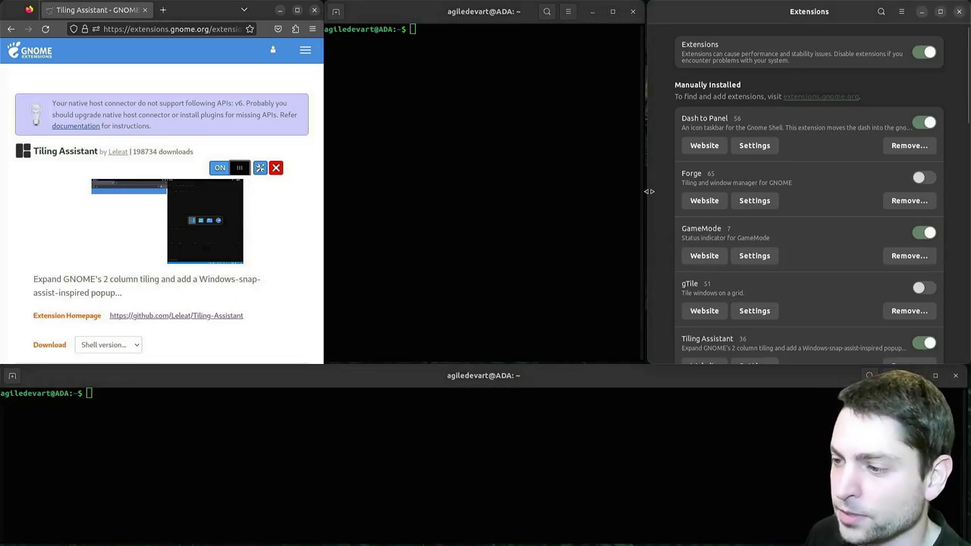
{"action": "left_click_drag", "start_coordinate": [649, 191], "coordinate": [539, 196]}
{"action": "left_click_drag", "start_coordinate": [417, 358], "coordinate": [455, 220]}
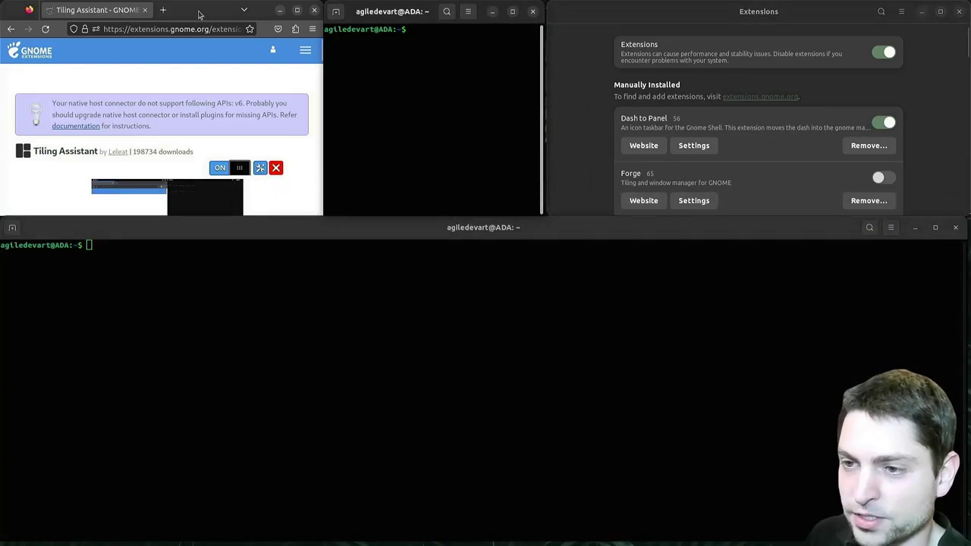
Tile Firefox bottom-left and a terminal top-left, then move the divider left to narrow that column
{"action": "left_click_drag", "start_coordinate": [201, 13], "coordinate": [162, 366]}
{"action": "left_click_drag", "start_coordinate": [379, 12], "coordinate": [23, 4]}
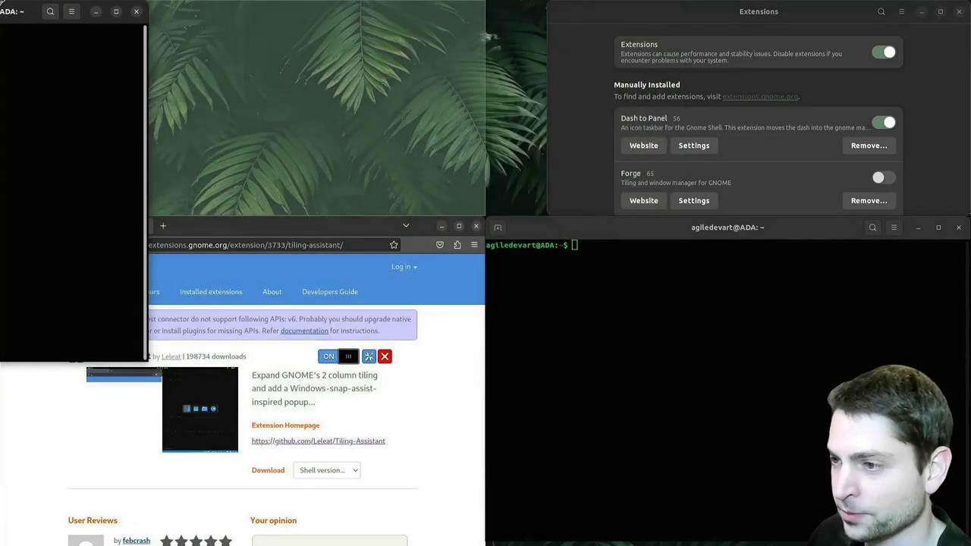
{"action": "left_click_drag", "start_coordinate": [759, 11], "coordinate": [812, 106]}
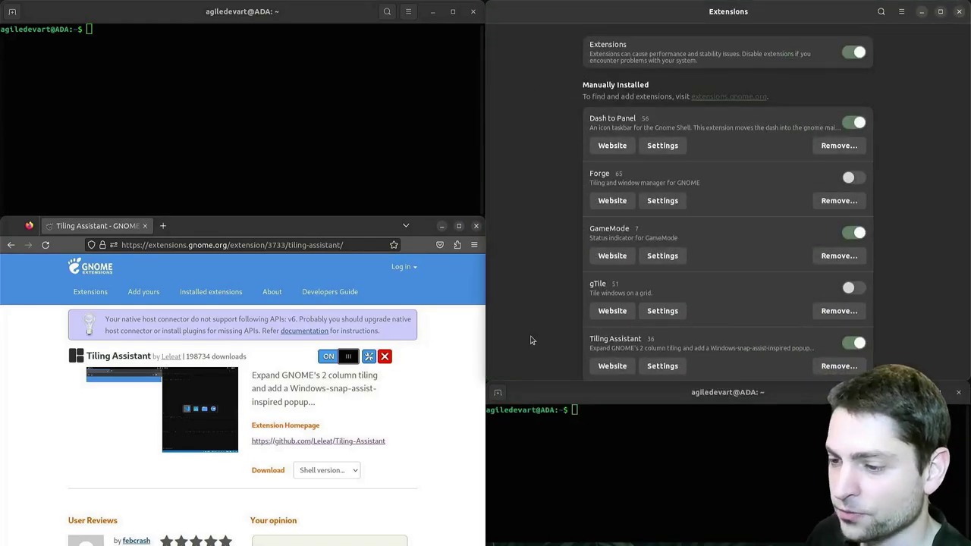
{"action": "left_click_drag", "start_coordinate": [485, 285], "coordinate": [413, 284]}
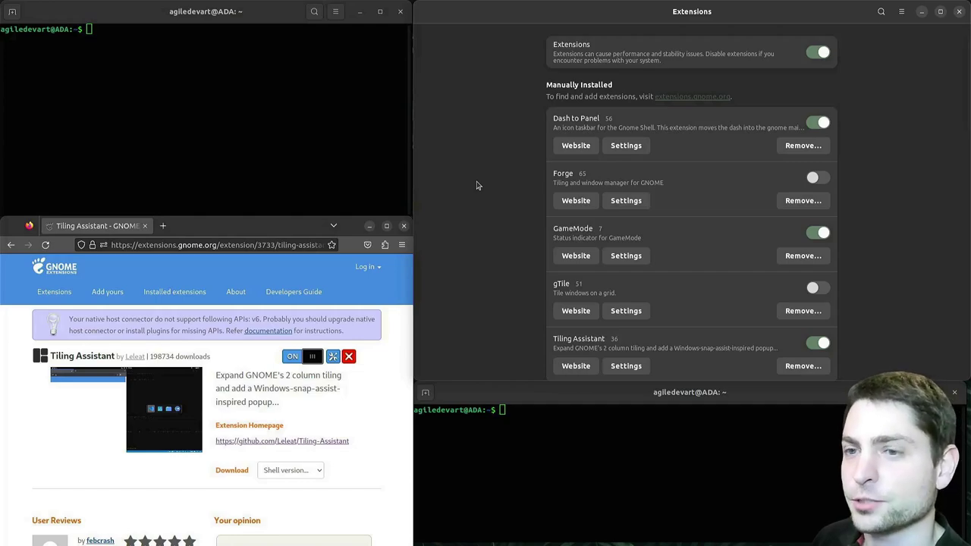
Open Tiling Assistant's settings and turn off 'Open after tiling a window'
{"action": "left_click", "coordinate": [626, 366]}
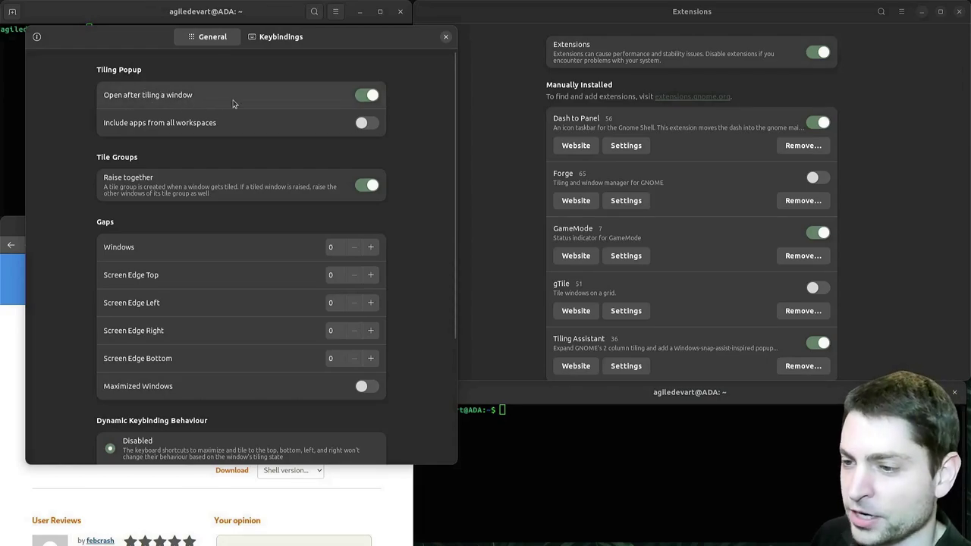
{"action": "left_click", "coordinate": [366, 97]}
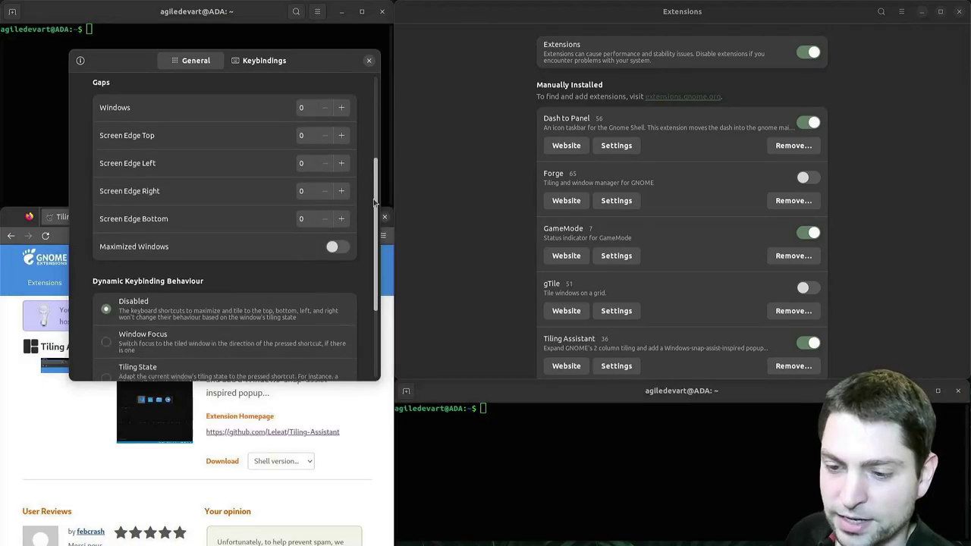
{"action": "scroll", "coordinate": [374, 203], "scroll_direction": "down", "scroll_amount": 3}
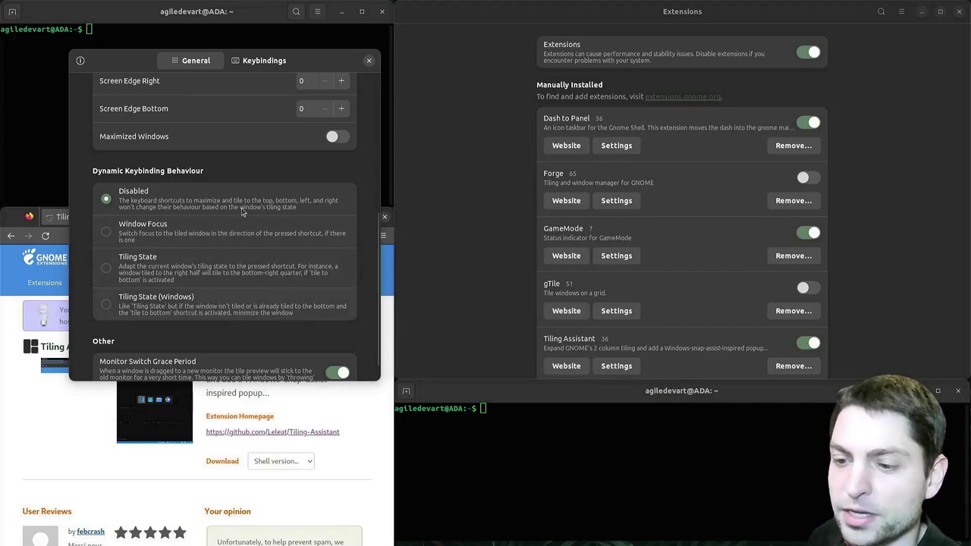
On the Keybindings page, try Super+KP 1 through 5 to tile and maximize the settings window
{"action": "left_click", "coordinate": [267, 64]}
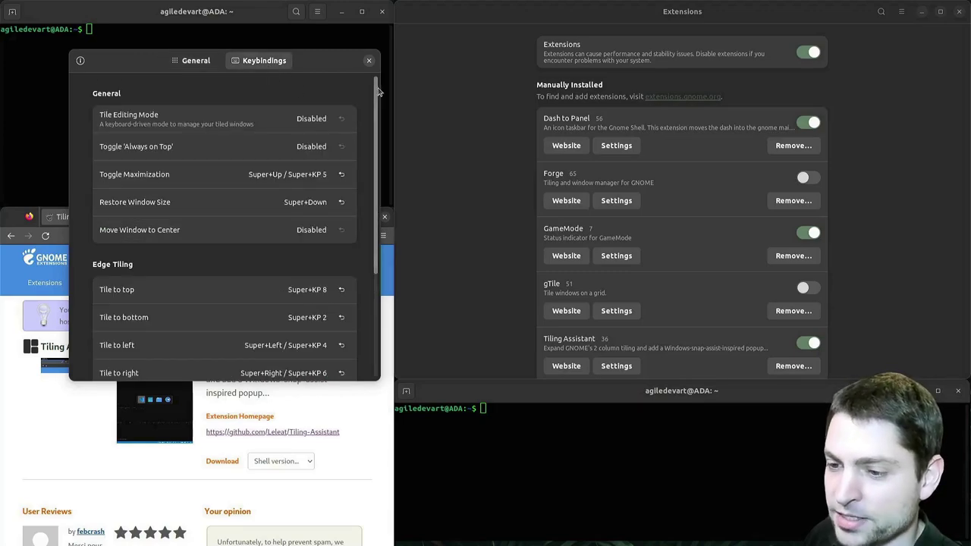
{"action": "scroll", "coordinate": [227, 109], "scroll_direction": "down", "scroll_amount": 4}
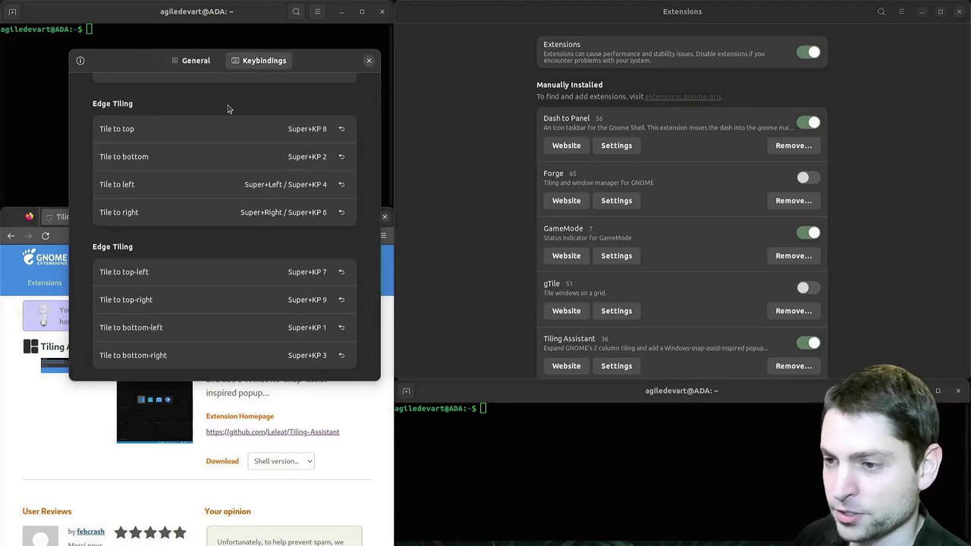
{"action": "key", "text": "super+KP_1"}
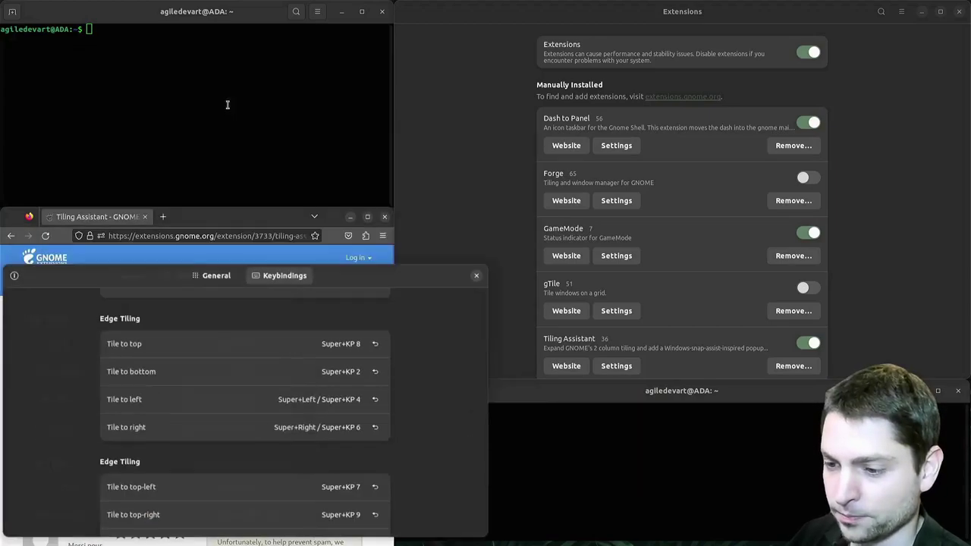
{"action": "key", "text": "super+KP_2"}
{"action": "key", "text": "super+KP_3"}
{"action": "key", "text": "super+KP_4"}
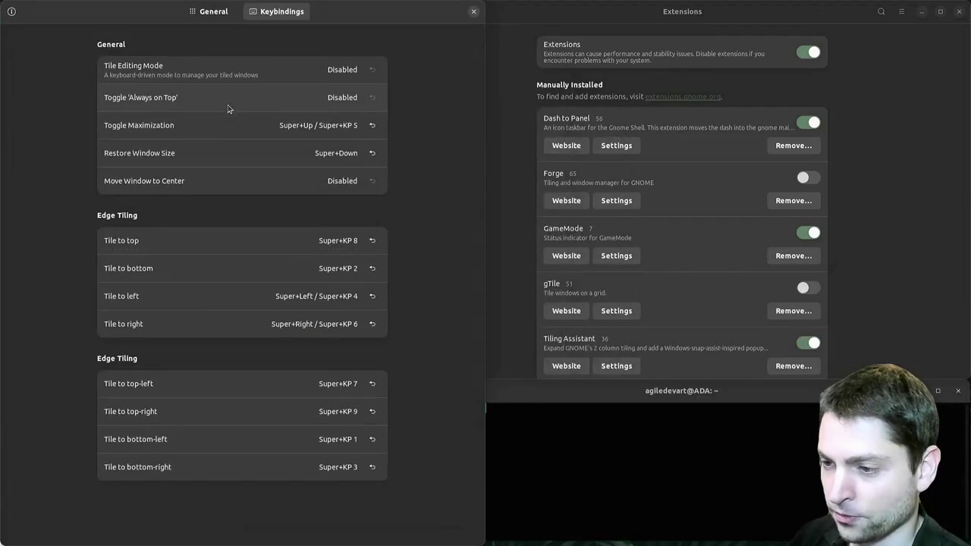
{"action": "key", "text": "super+KP_5"}
Tile the settings window with Super+KP 6, 7, 8, 9, 1, 4, then maximize and restore it with Super+KP 5
{"action": "key", "text": "super+KP_6"}
{"action": "key", "text": "super+KP_7"}
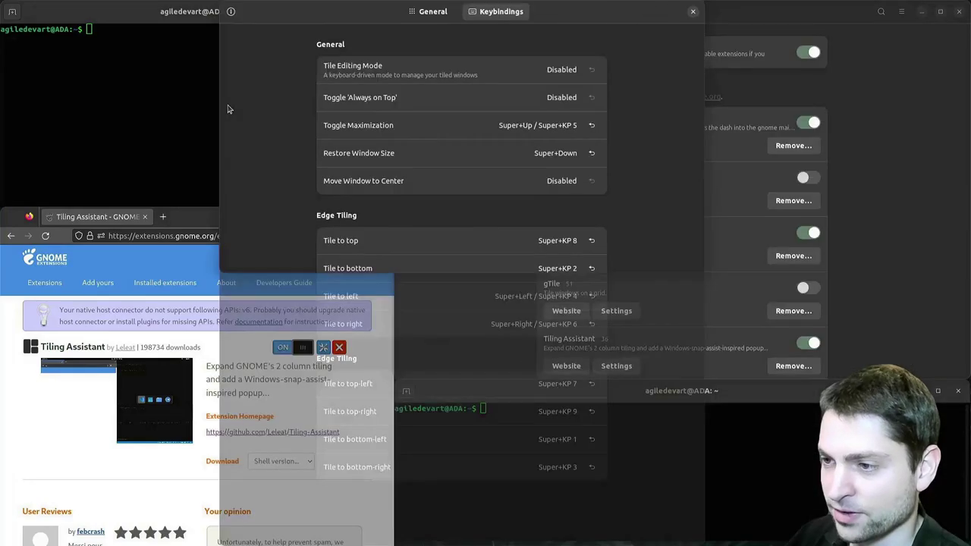
{"action": "key", "text": "super+KP_8"}
{"action": "key", "text": "super+KP_9"}
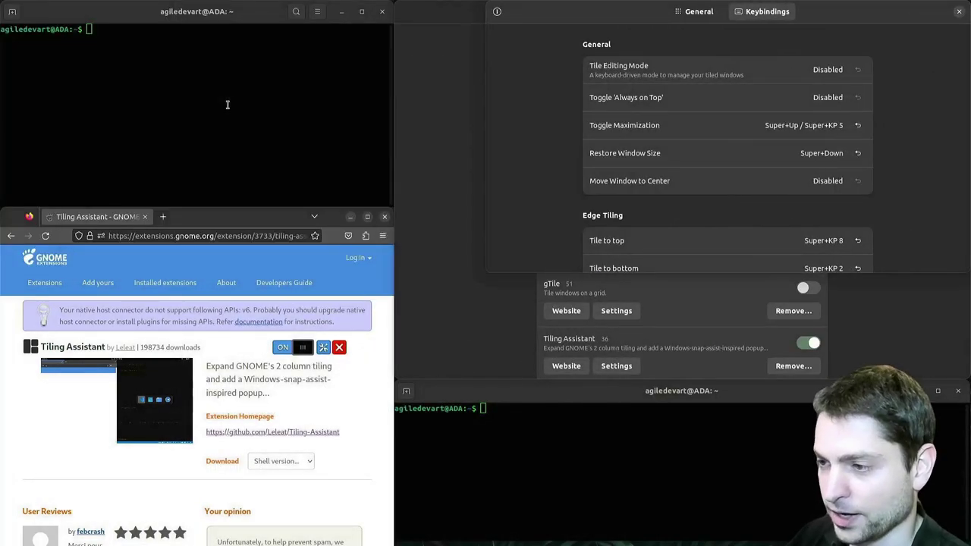
{"action": "key", "text": "super+KP_7"}
{"action": "key", "text": "super+KP_1"}
{"action": "key", "text": "super+KP_5"}
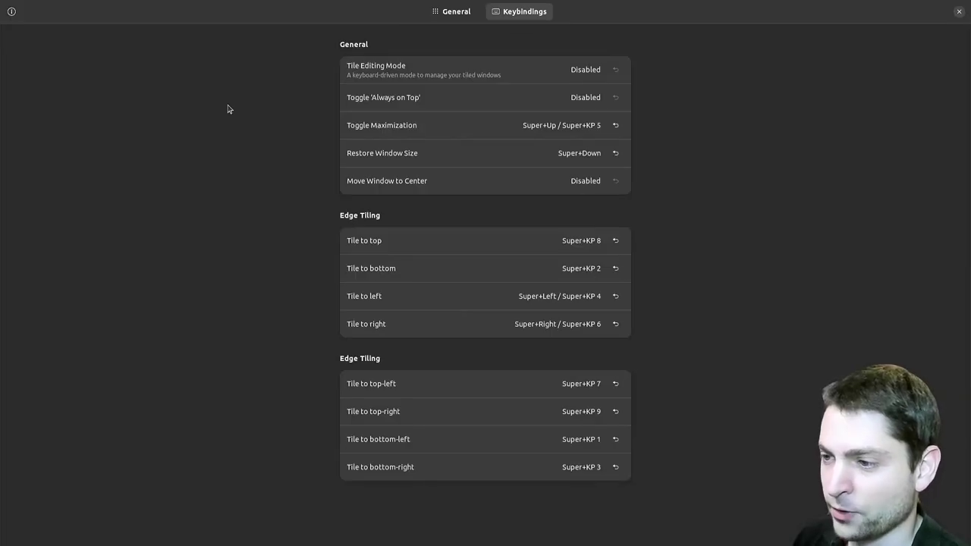
{"action": "key", "text": "super+KP_4"}
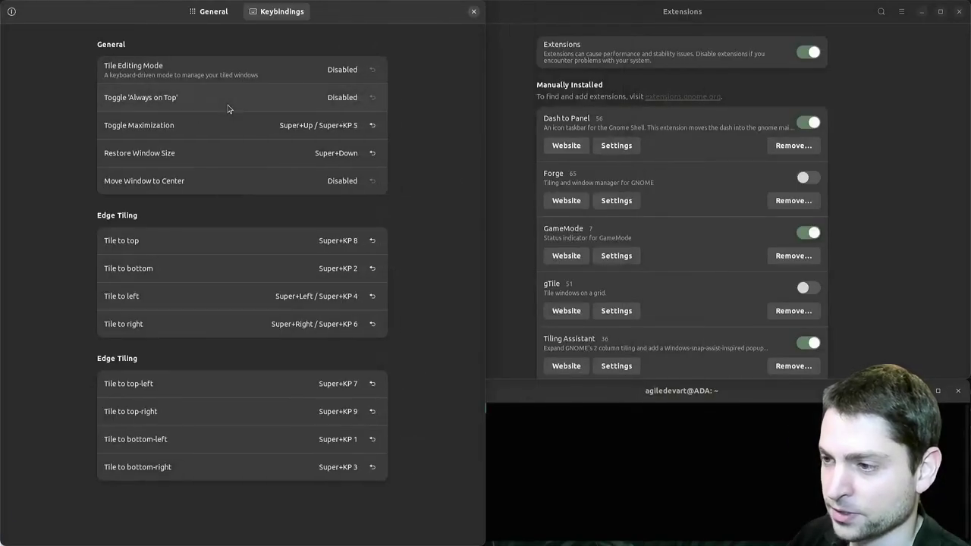
{"action": "key", "text": "super+KP_6"}
{"action": "key", "text": "super+KP_5"}
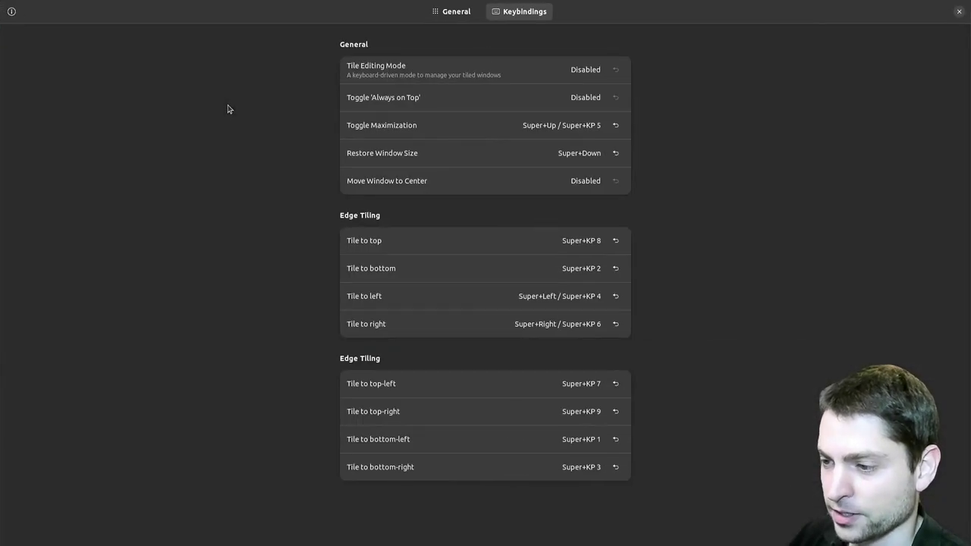
{"action": "key", "text": "super+KP_5"}
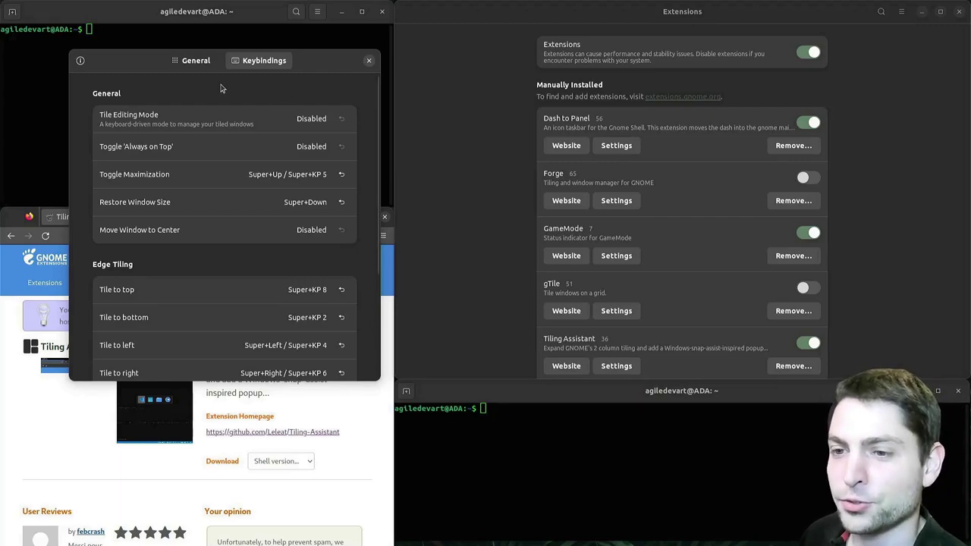
Open Advanced... from the info menu and switch on Advanced / Experimental Settings on the Hidden Settings page
{"action": "left_click", "coordinate": [80, 60]}
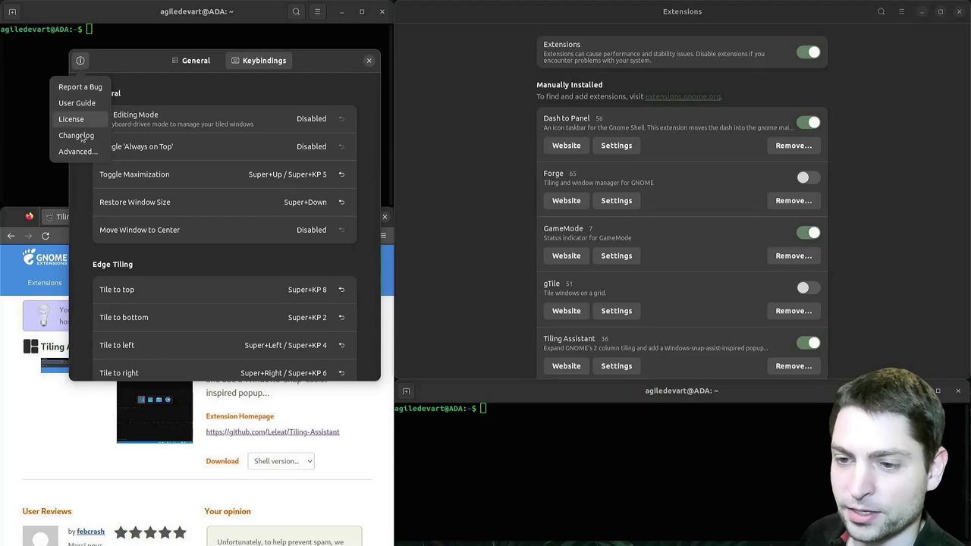
{"action": "left_click", "coordinate": [79, 152]}
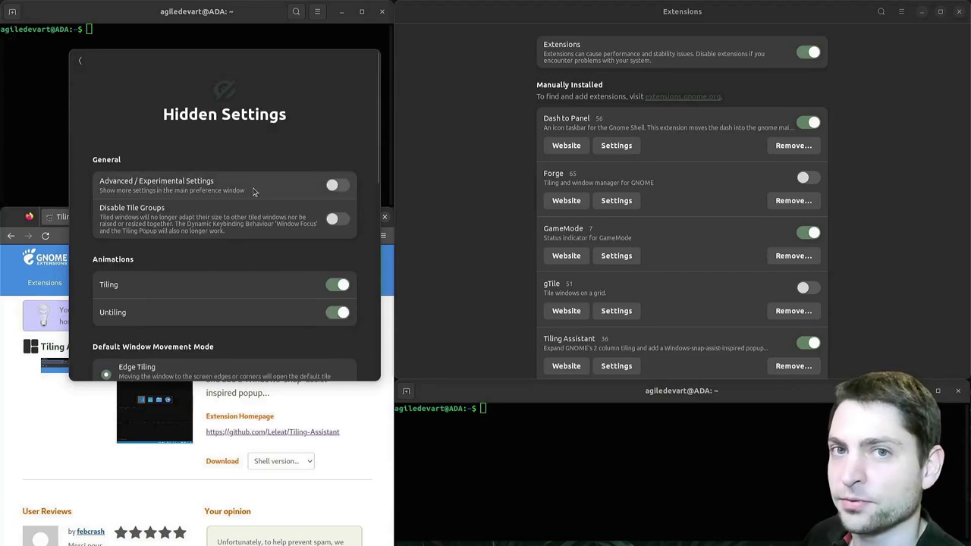
{"action": "left_click", "coordinate": [337, 185]}
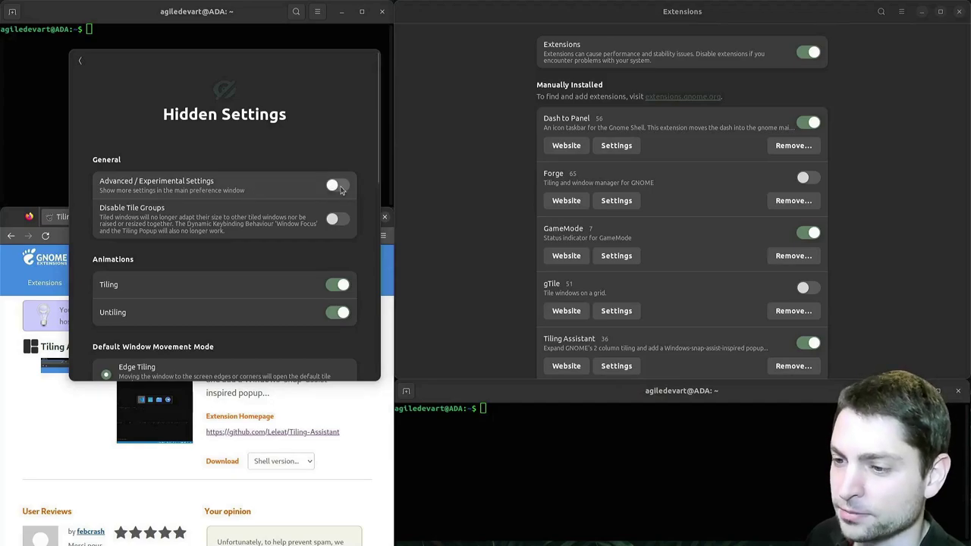
{"action": "scroll", "coordinate": [379, 165], "scroll_direction": "down", "scroll_amount": 1}
{"action": "scroll", "coordinate": [379, 165], "scroll_direction": "down", "scroll_amount": 4}
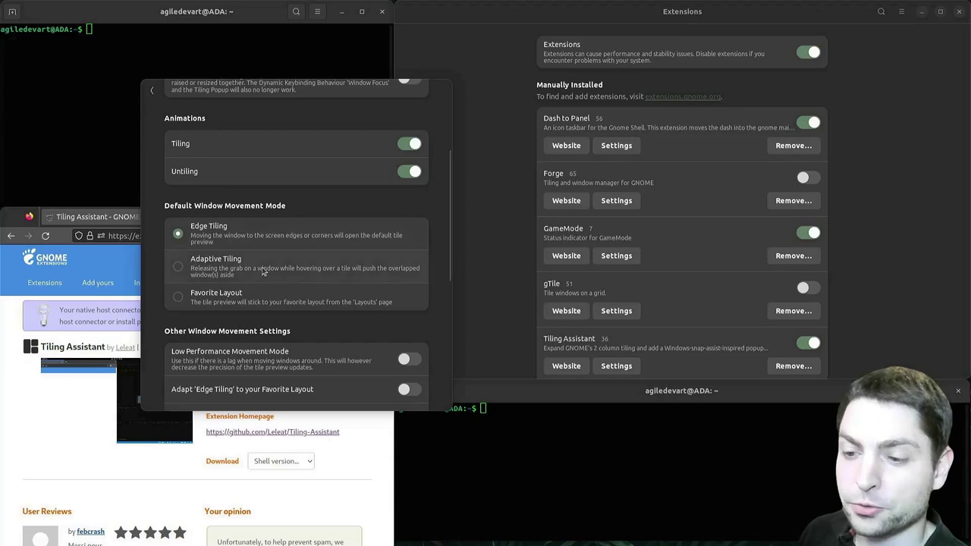
Make Adaptive Tiling the default movement mode, with RMB for Favorite Layout and Ctrl for Adaptive Tiling
{"action": "left_click", "coordinate": [220, 274]}
{"action": "left_click_drag", "start_coordinate": [441, 95], "coordinate": [495, 129]}
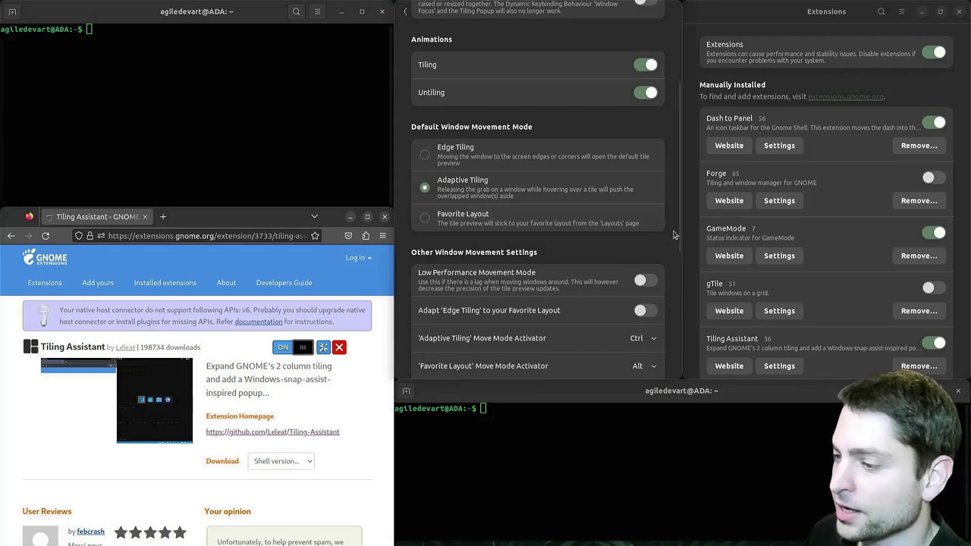
{"action": "scroll", "coordinate": [680, 230], "scroll_direction": "down", "scroll_amount": 1}
{"action": "scroll", "coordinate": [680, 230], "scroll_direction": "down", "scroll_amount": 5}
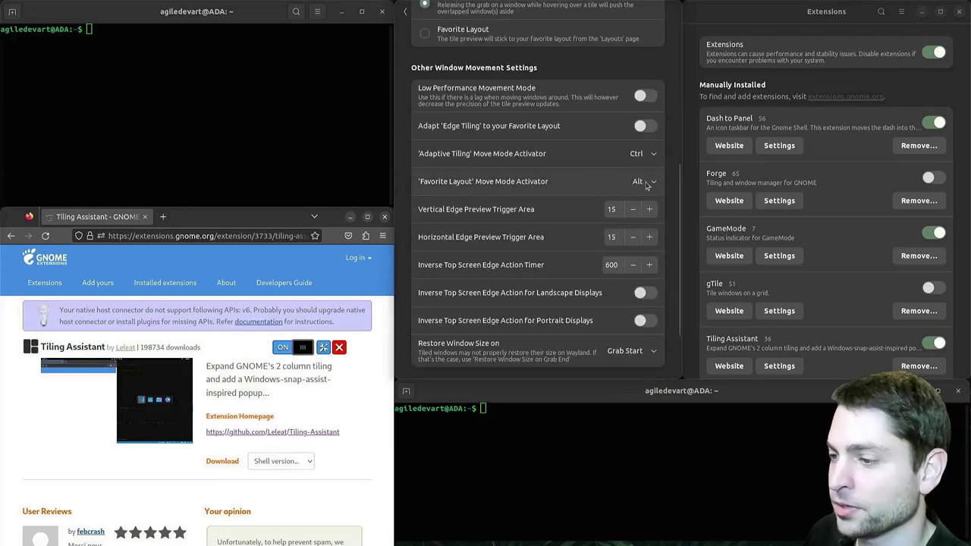
{"action": "left_click", "coordinate": [654, 183]}
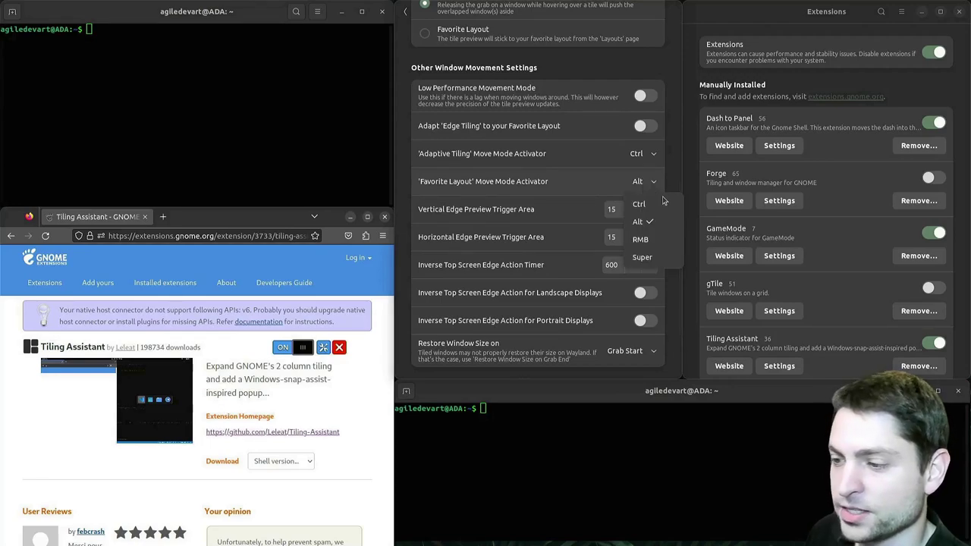
{"action": "left_click", "coordinate": [669, 242]}
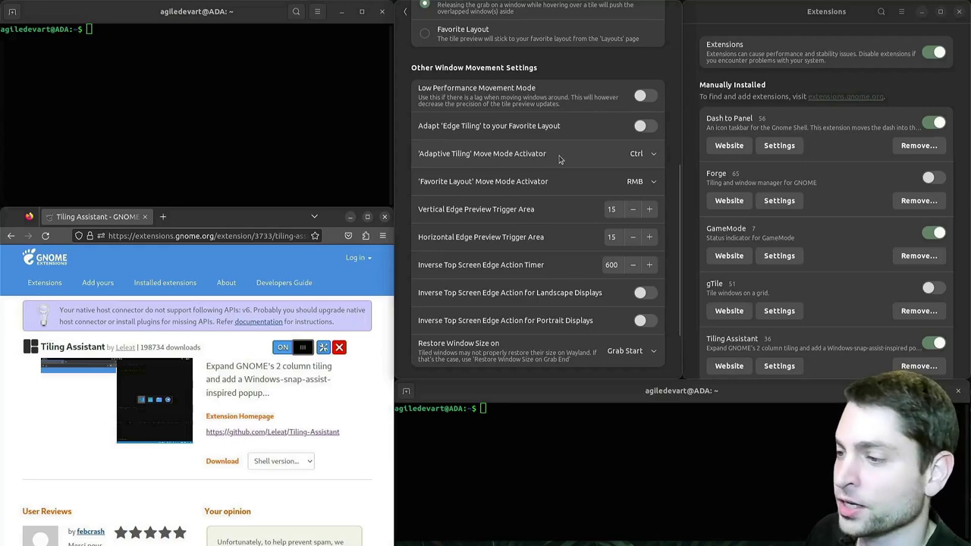
{"action": "left_click", "coordinate": [657, 157]}
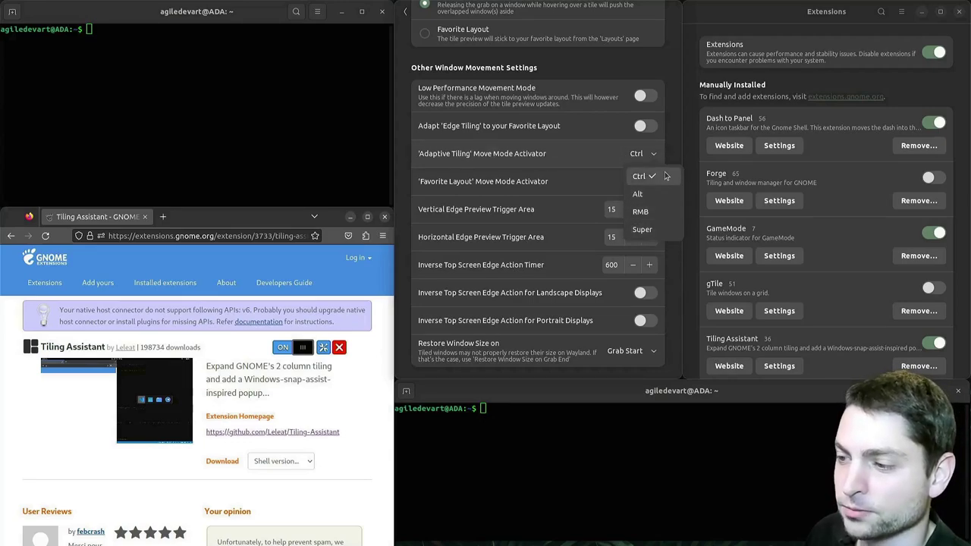
{"action": "left_click", "coordinate": [666, 176]}
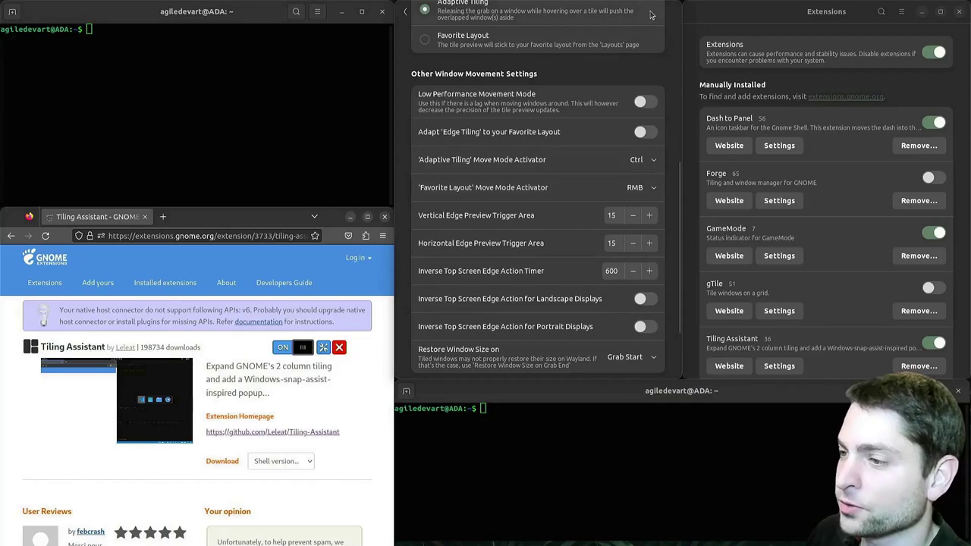
{"action": "left_click_drag", "start_coordinate": [670, 12], "coordinate": [474, 87]}
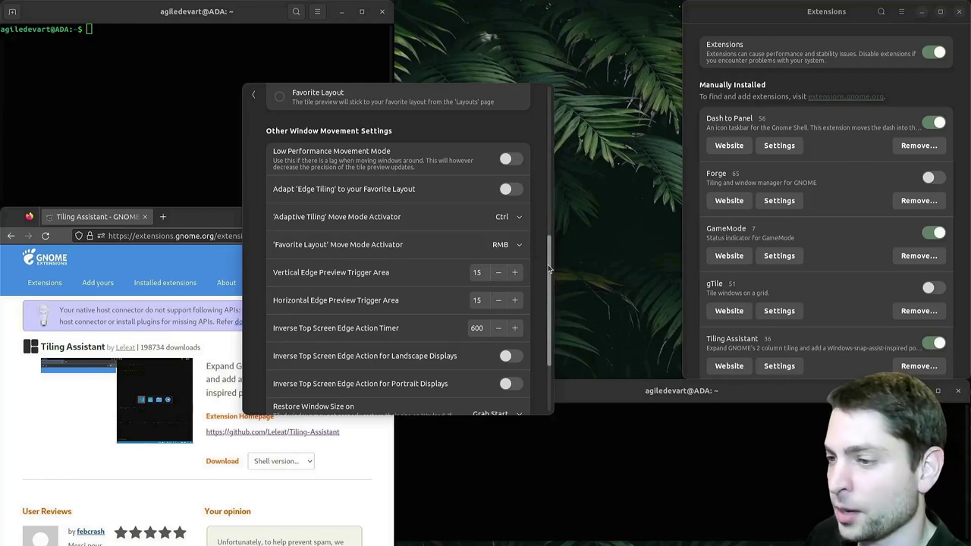
Return to the main preferences, expand Master and Stack [V] under Layouts, and enable Panel Indicator
{"action": "scroll", "coordinate": [542, 250], "scroll_direction": "up", "scroll_amount": 15}
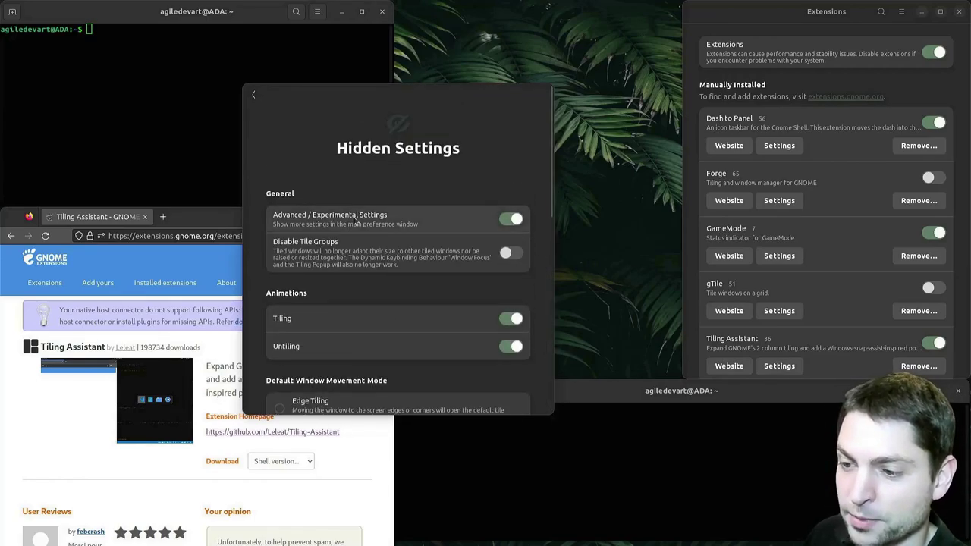
{"action": "left_click", "coordinate": [254, 94]}
{"action": "left_click", "coordinate": [478, 97]}
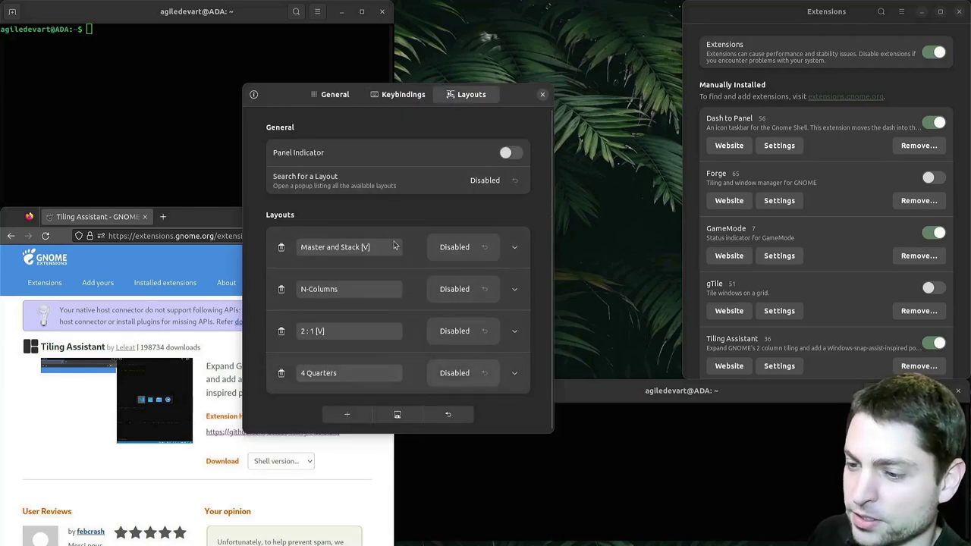
{"action": "left_click", "coordinate": [514, 247]}
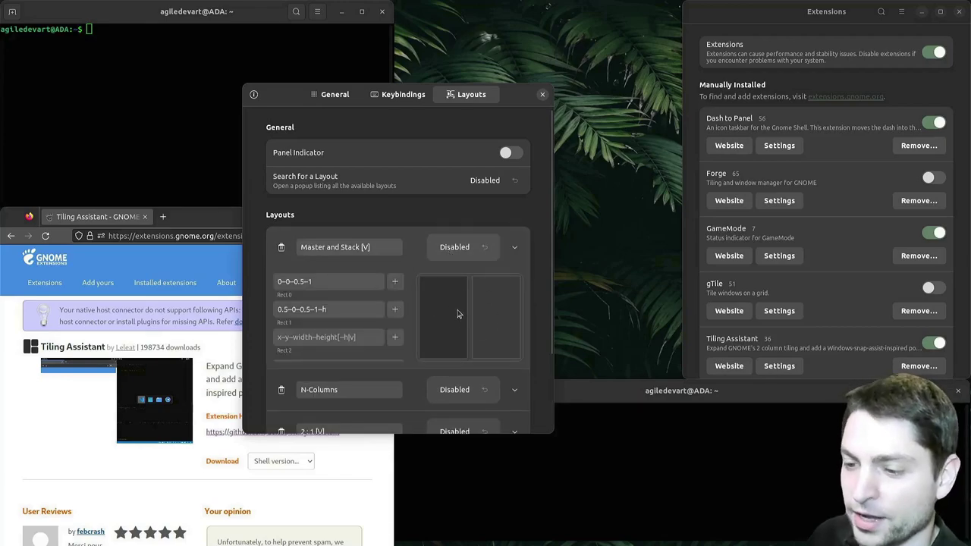
{"action": "left_click", "coordinate": [511, 152]}
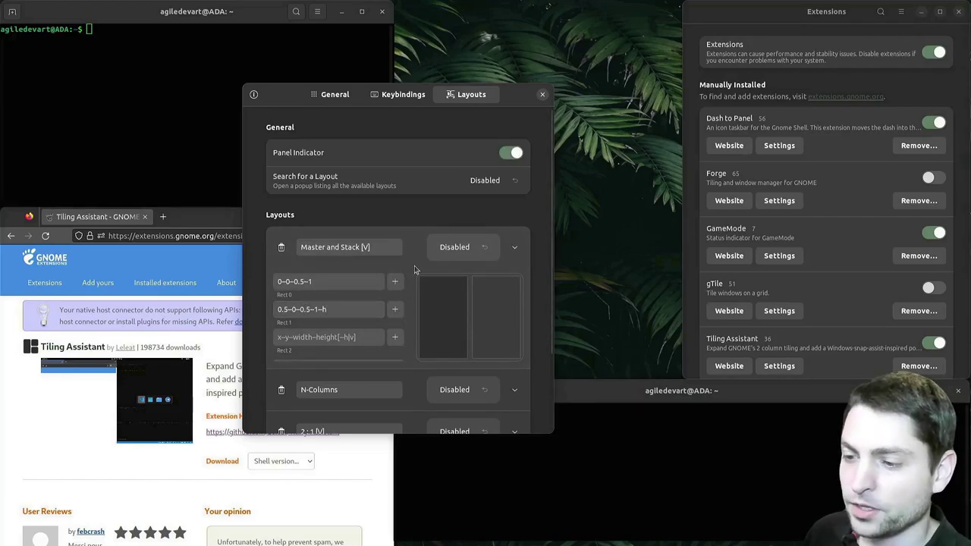
Bind the Master and Stack [V] layout to Ctrl+P and trigger it
{"action": "left_click", "coordinate": [472, 249]}
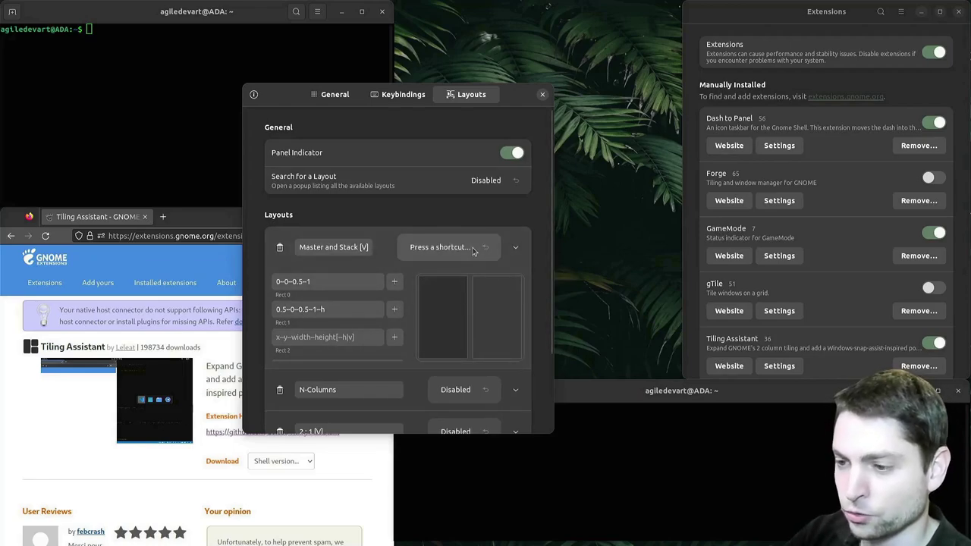
{"action": "key", "text": "ctrl+p"}
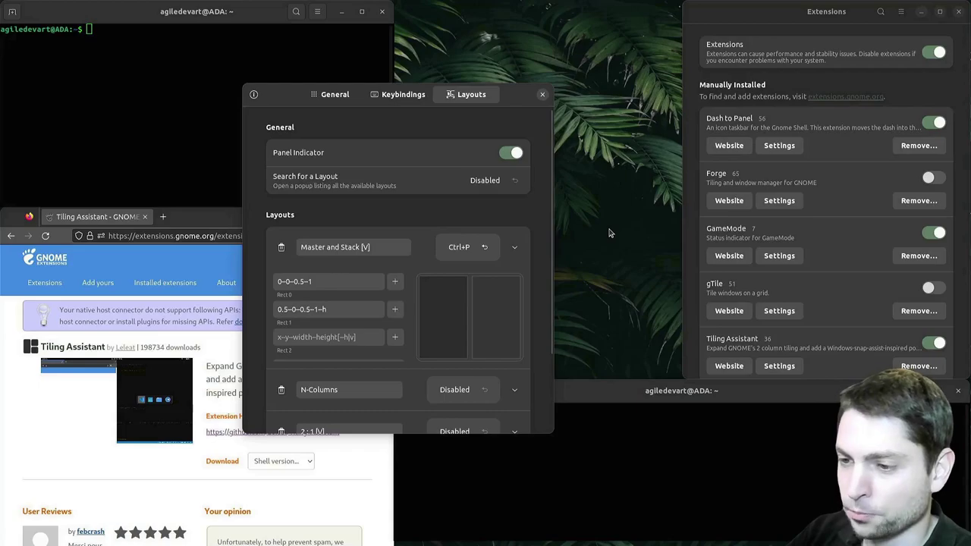
{"action": "key", "text": "ctrl+p"}
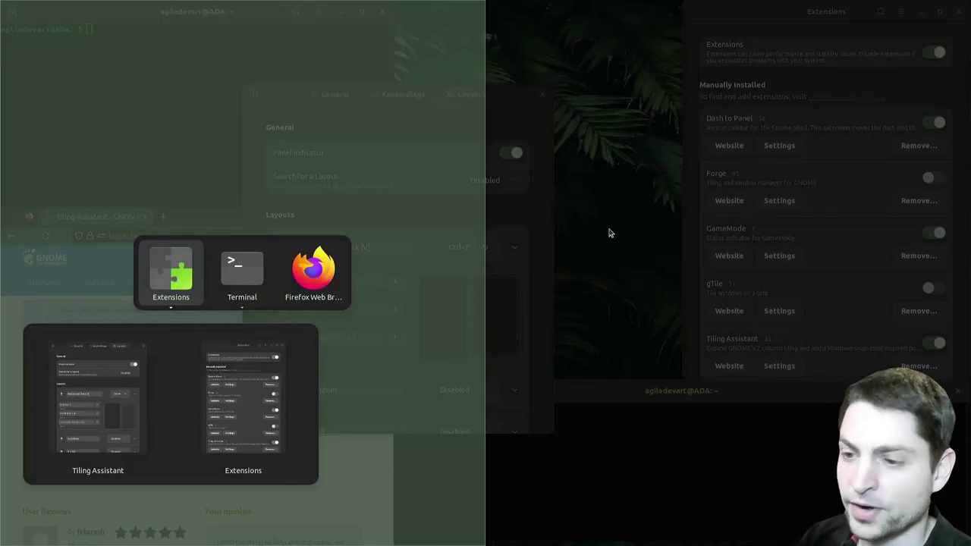
Fill the Master and Stack tiles with Firefox and terminals, then drop the settings window into the middle tile
{"action": "key", "text": "Right"}
{"action": "key", "text": "Right"}
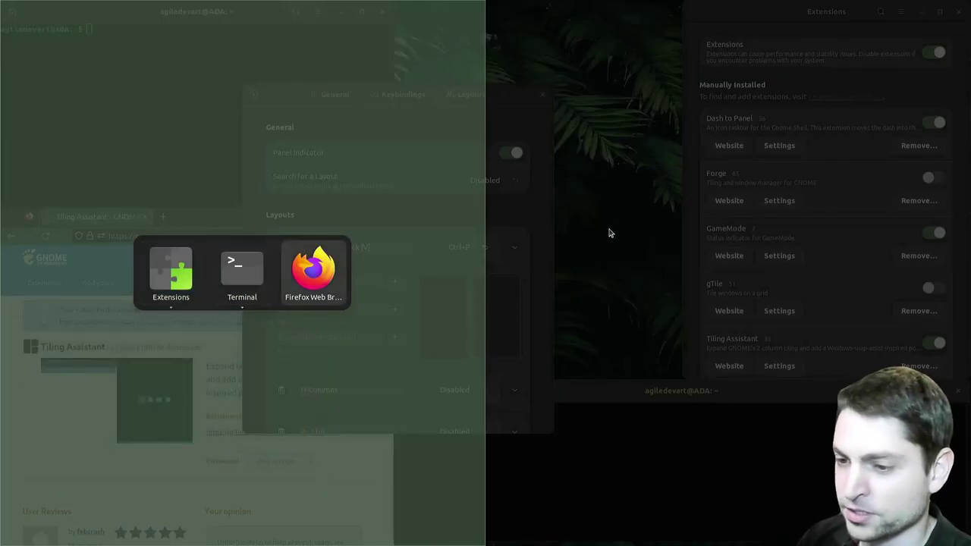
{"action": "key", "text": "Return"}
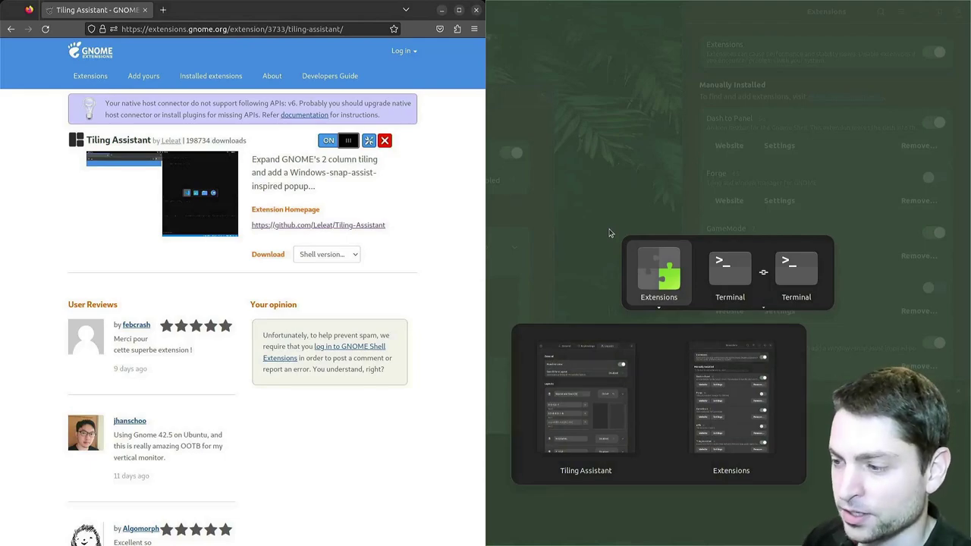
{"action": "key", "text": "Right"}
{"action": "key", "text": "Return"}
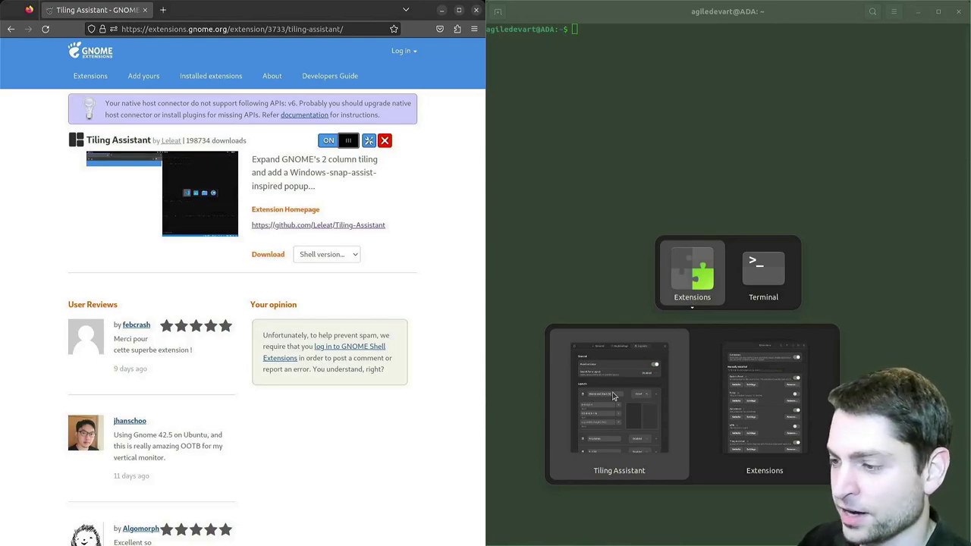
{"action": "left_click", "coordinate": [613, 396]}
{"action": "key", "text": "Right"}
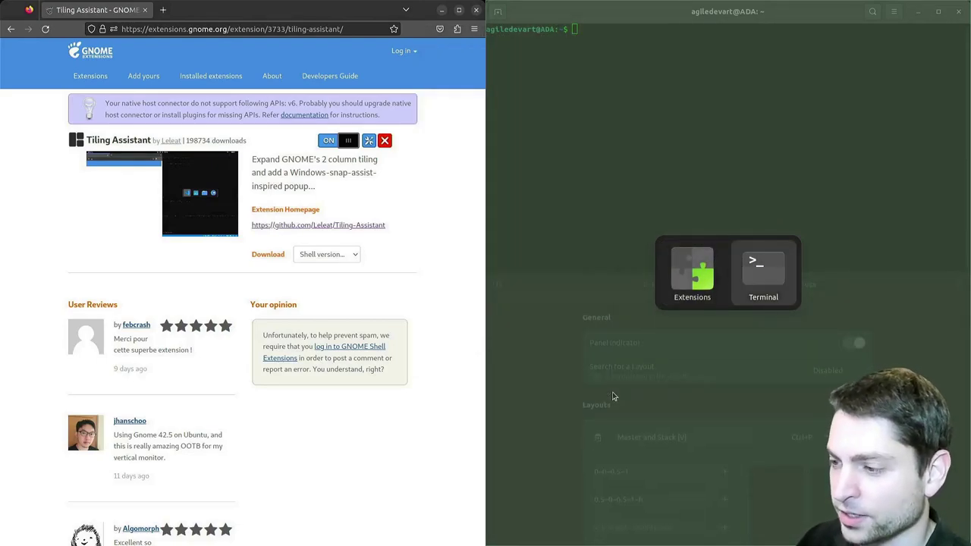
{"action": "key", "text": "Return"}
{"action": "key", "text": "Return"}
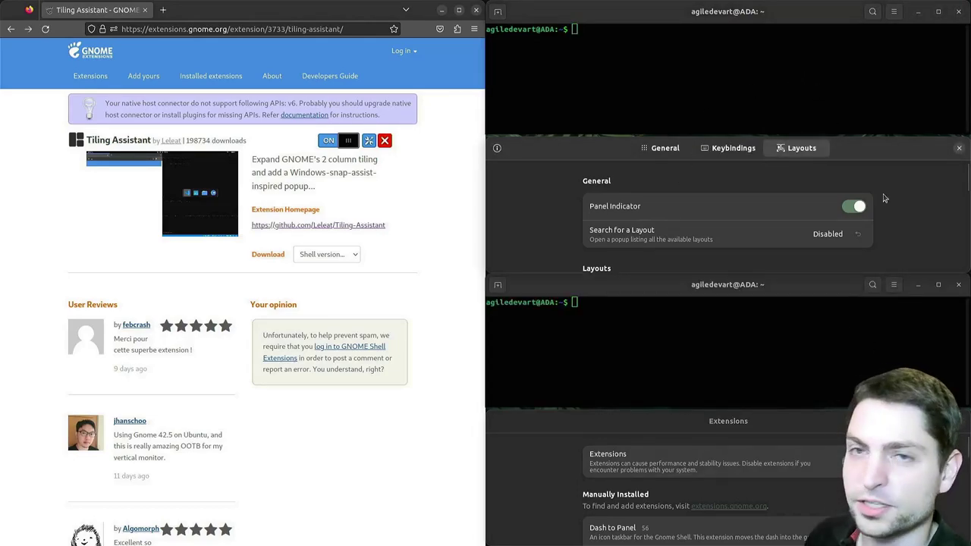
{"action": "left_click_drag", "start_coordinate": [874, 149], "coordinate": [454, 212]}
{"action": "left_click", "coordinate": [429, 226]}
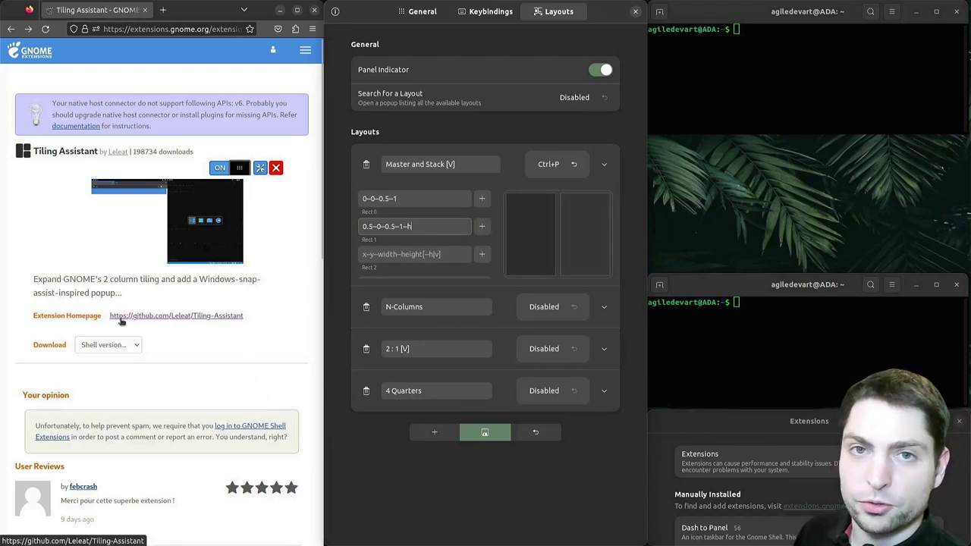
Open the extension's GitHub homepage in Firefox and go to the wiki's Layouts page
{"action": "left_click", "coordinate": [215, 322]}
{"action": "scroll", "coordinate": [275, 336], "scroll_direction": "down", "scroll_amount": 4}
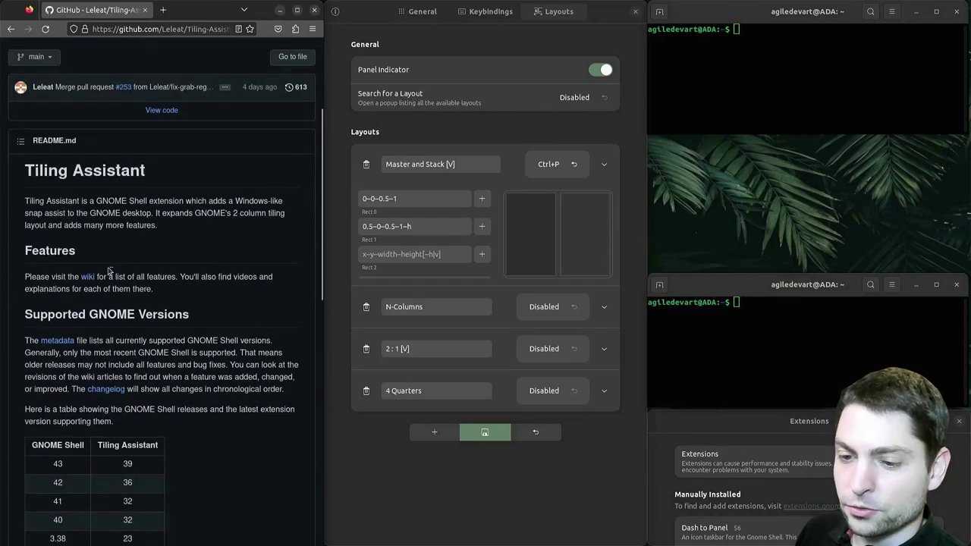
{"action": "left_click", "coordinate": [88, 278]}
{"action": "left_click", "coordinate": [44, 408]}
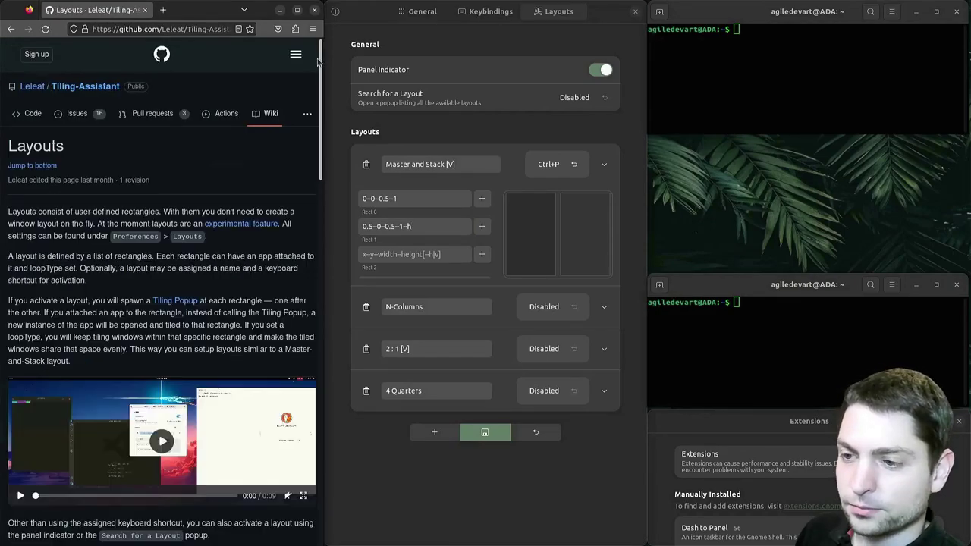
{"action": "scroll", "coordinate": [289, 136], "scroll_direction": "down", "scroll_amount": 6}
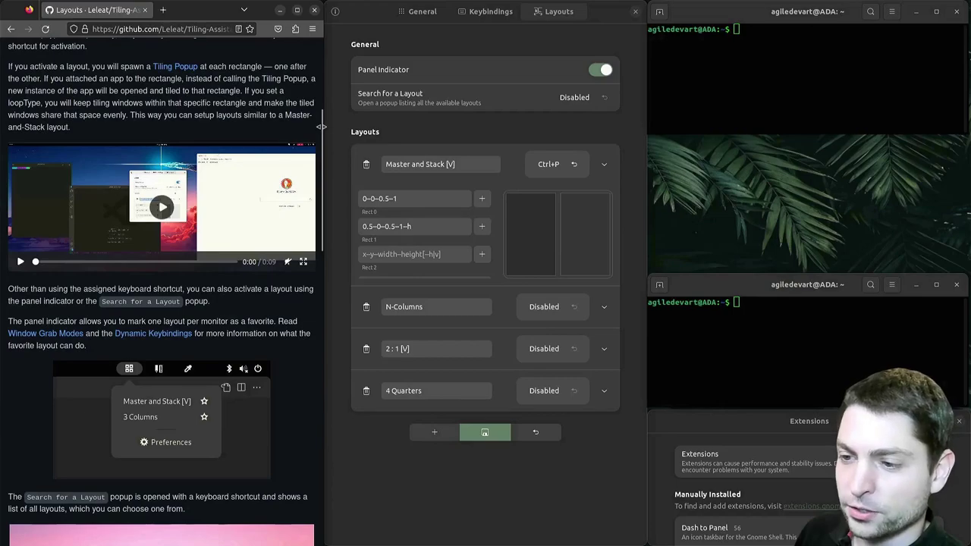
{"action": "scroll", "coordinate": [319, 161], "scroll_direction": "down", "scroll_amount": 6}
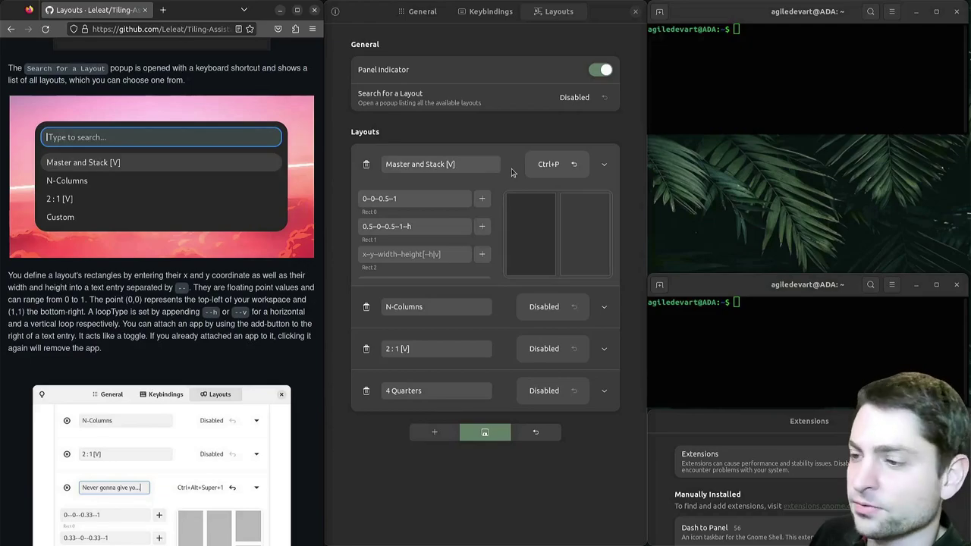
Collapse Master and Stack [V], expand 2 : 1 [V], and toggle the panel indicator off and back on
{"action": "left_click", "coordinate": [604, 164]}
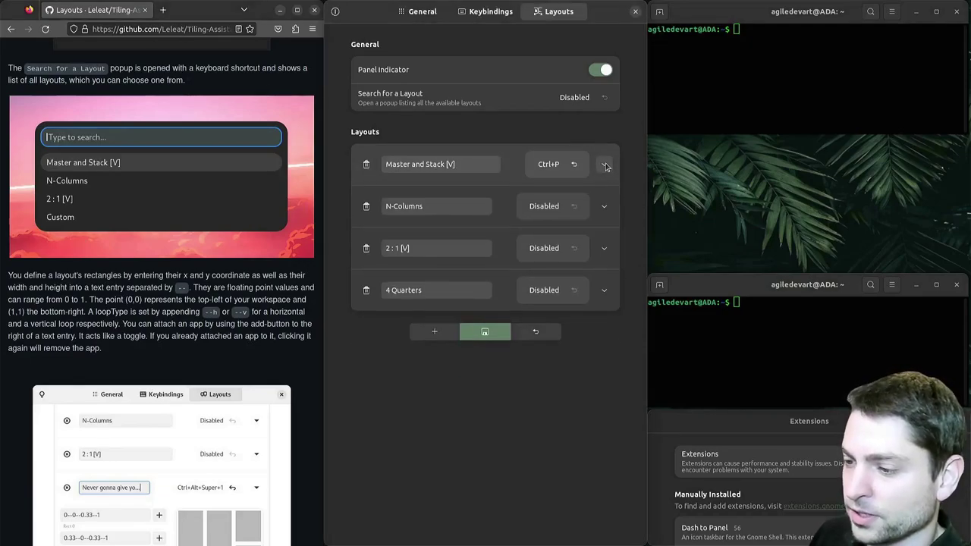
{"action": "left_click", "coordinate": [603, 250]}
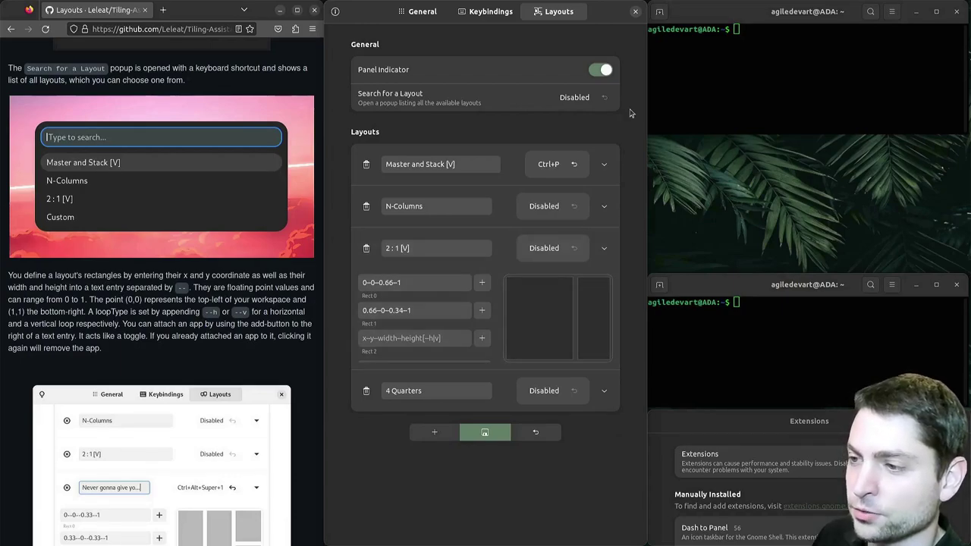
{"action": "left_click", "coordinate": [611, 73]}
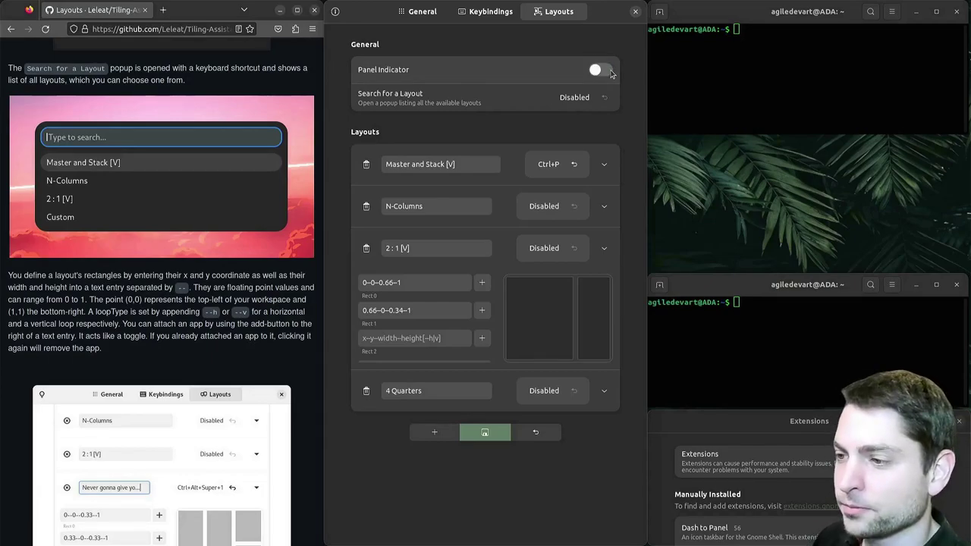
{"action": "left_click", "coordinate": [611, 73]}
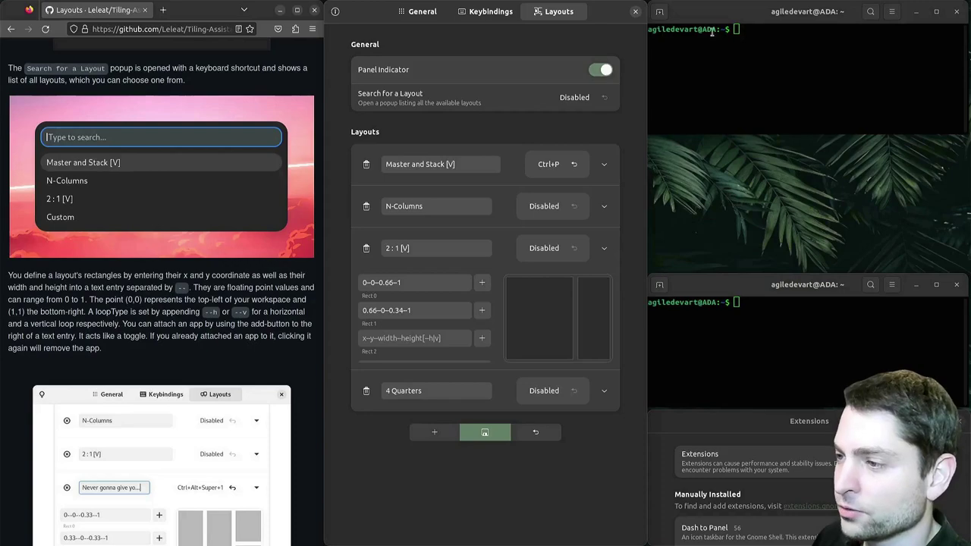
Star 2 : 1 [V] as the favorite in the top-bar layouts menu, then untile the settings window
{"action": "left_click", "coordinate": [810, 9]}
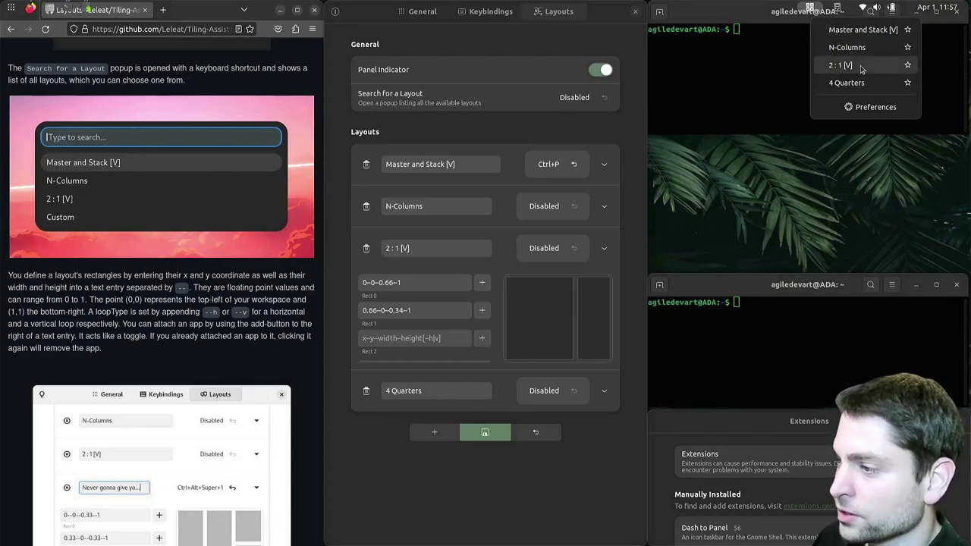
{"action": "left_click", "coordinate": [908, 67]}
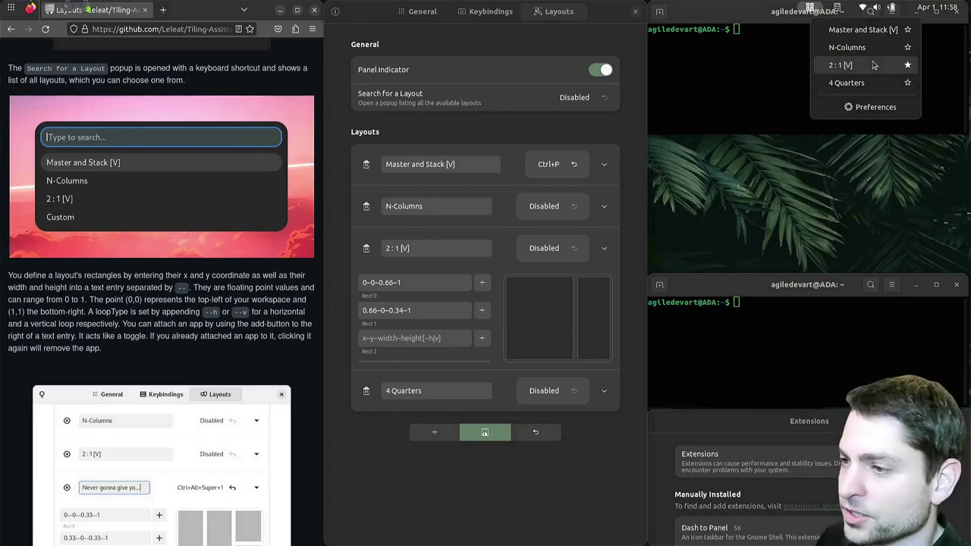
{"action": "left_click", "coordinate": [604, 17]}
{"action": "left_click_drag", "start_coordinate": [605, 16], "coordinate": [941, 157]}
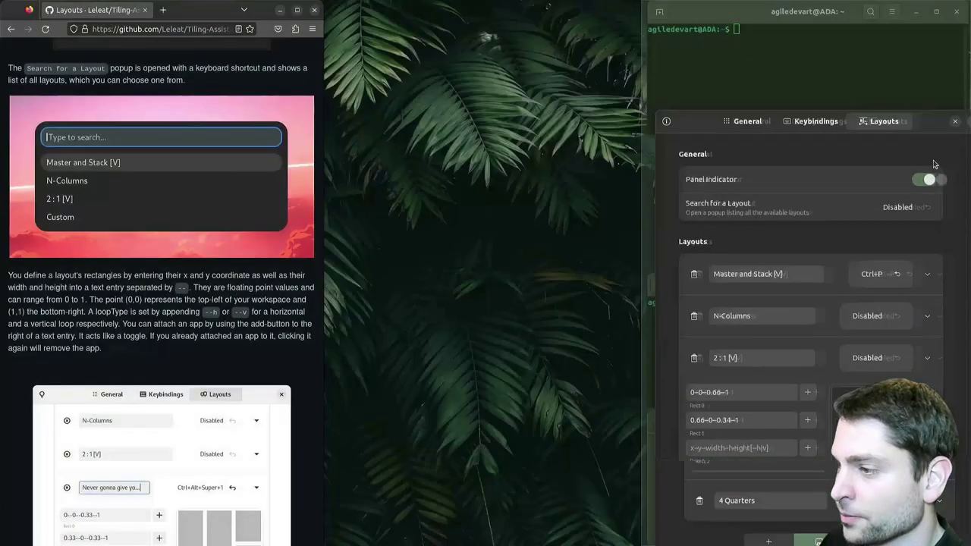
Tile the settings window by dragging it to the edge and move the first terminal to the left half
{"action": "left_click_drag", "start_coordinate": [211, 14], "coordinate": [1, 114]}
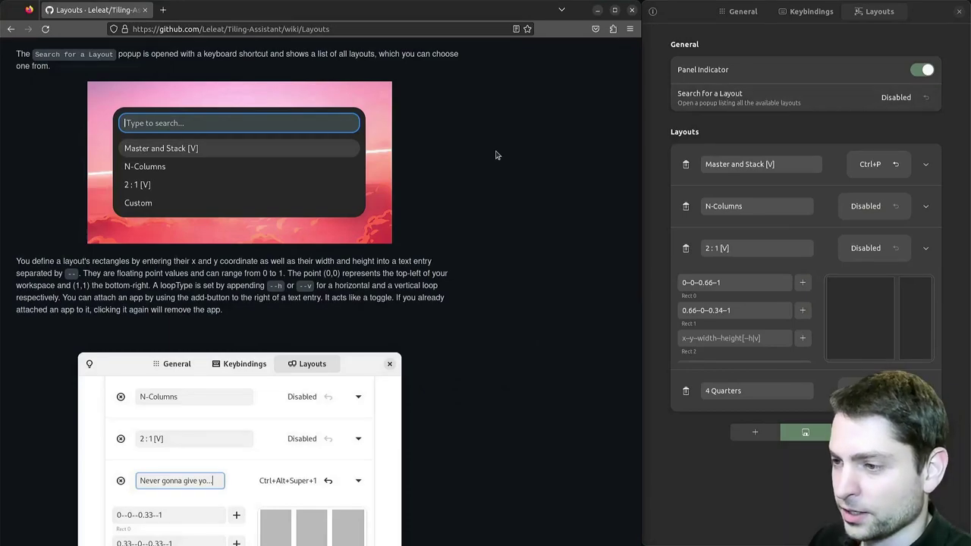
{"action": "key", "text": "alt+Tab"}
{"action": "key", "text": "Tab"}
{"action": "left_click_drag", "start_coordinate": [762, 267], "coordinate": [1, 174]}
Tile the second terminal on the right half, then close both test terminals
{"action": "key", "text": "alt+Tab"}
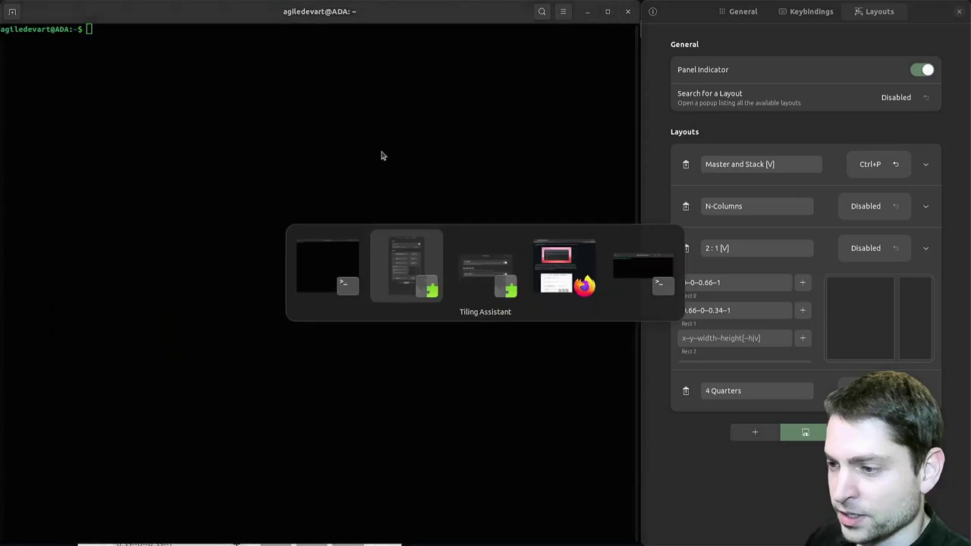
{"action": "left_click", "coordinate": [649, 275]}
{"action": "left_click_drag", "start_coordinate": [583, 174], "coordinate": [798, 208]}
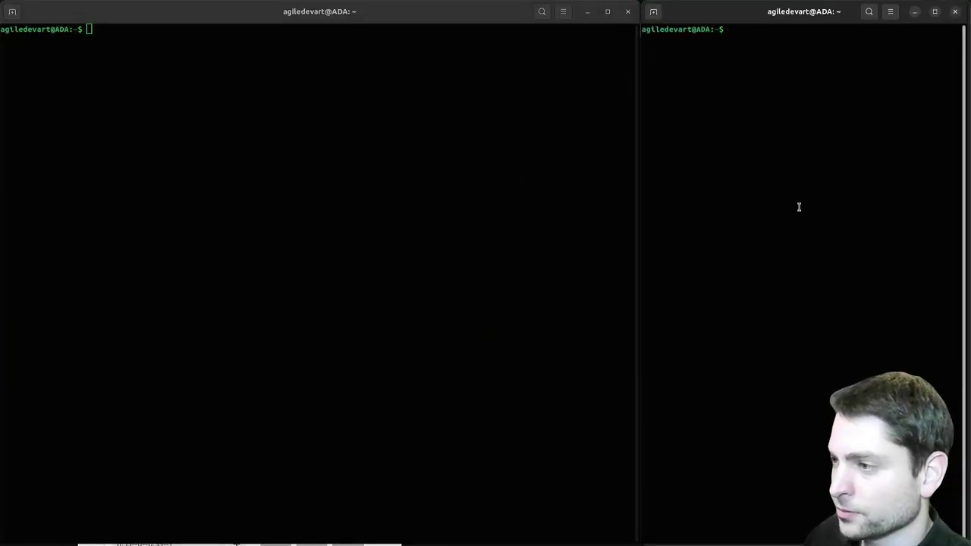
{"action": "left_click", "coordinate": [955, 11]}
{"action": "left_click", "coordinate": [628, 12]}
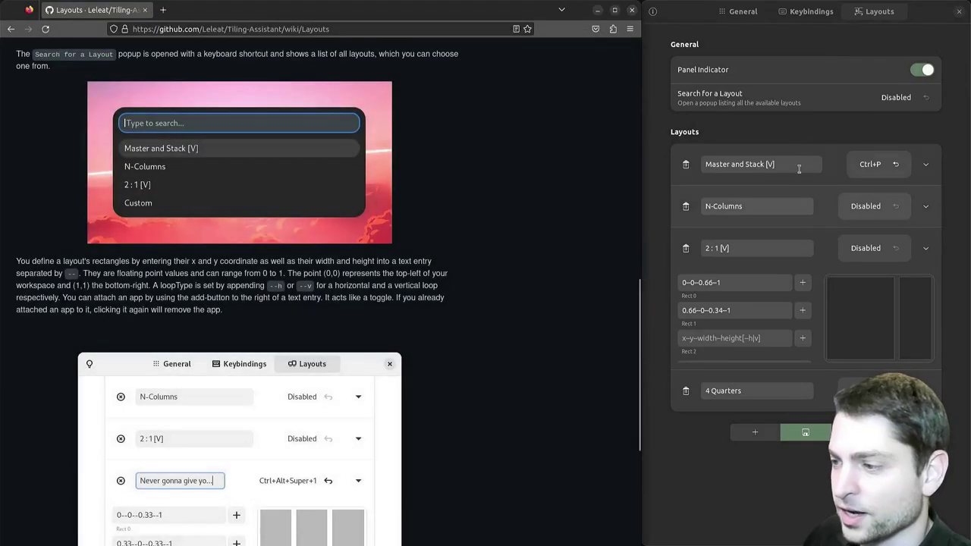